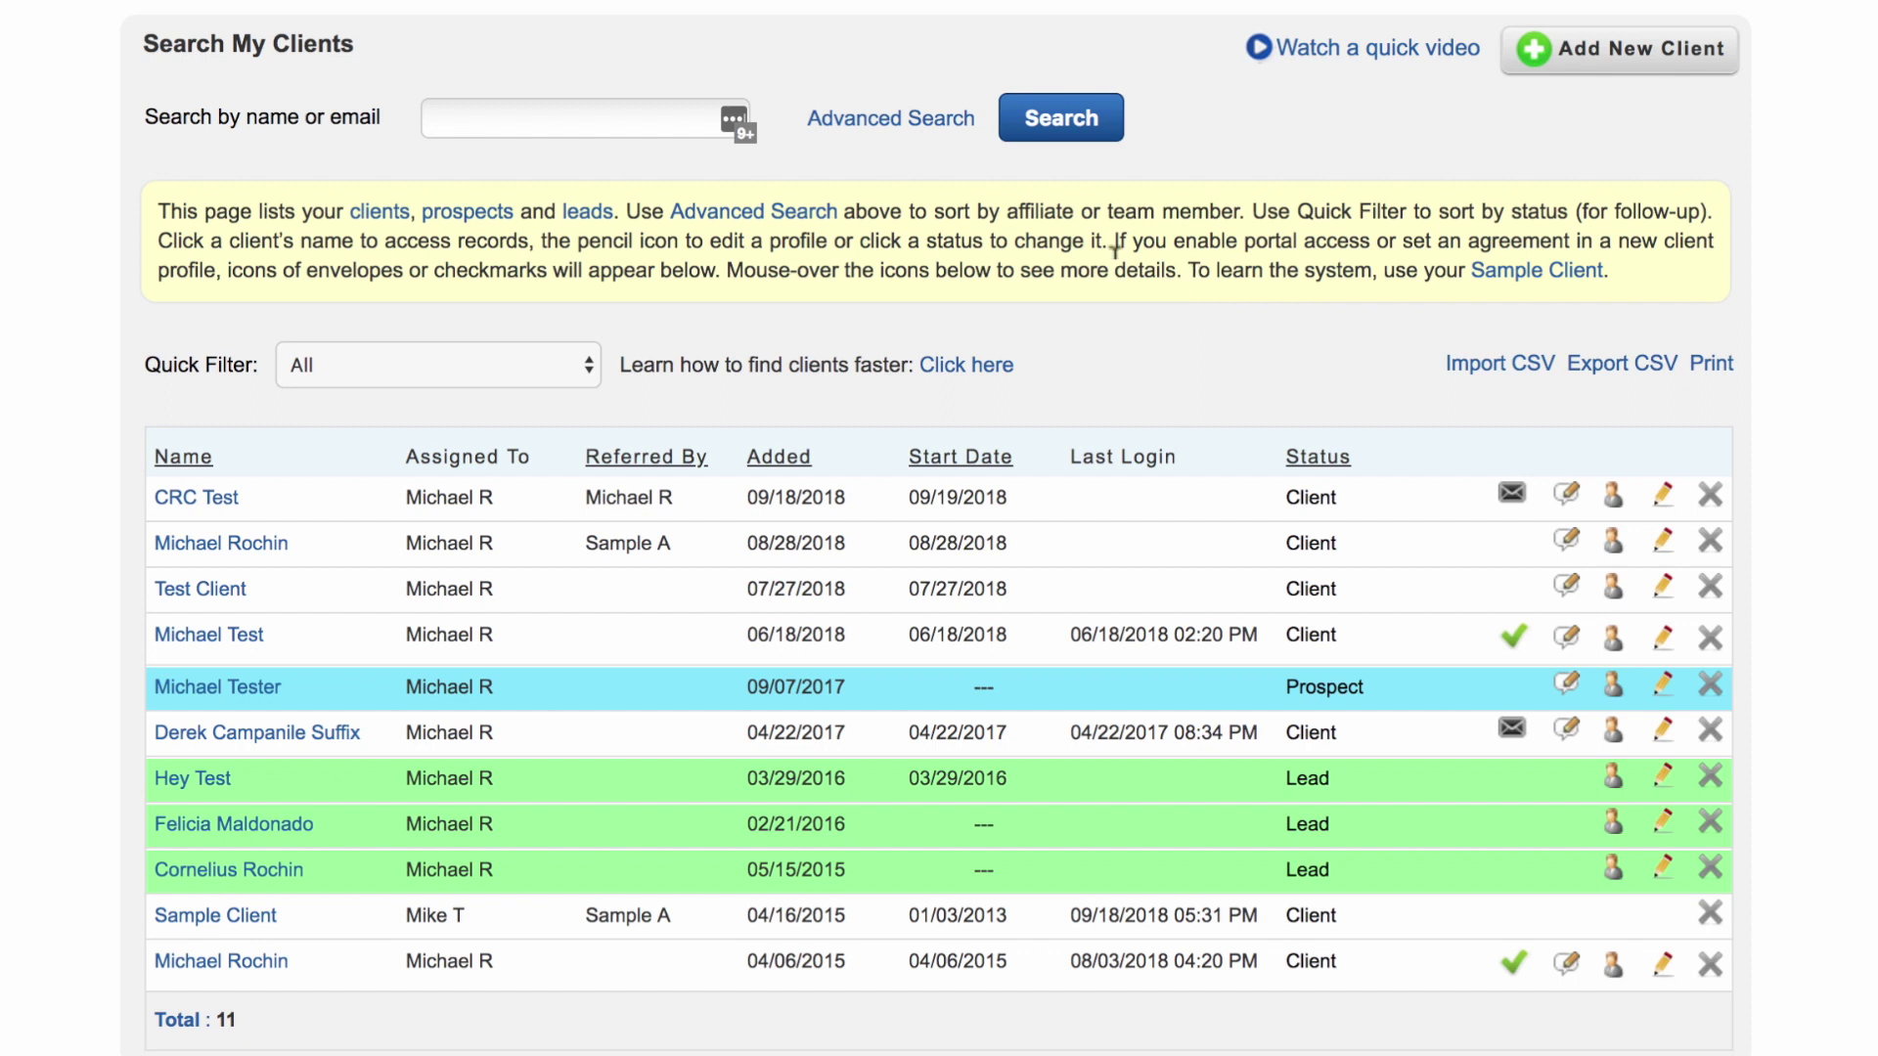
# Step: Scroll back up to the top of the My Clients list
pyautogui.scroll(2, 420, 439)
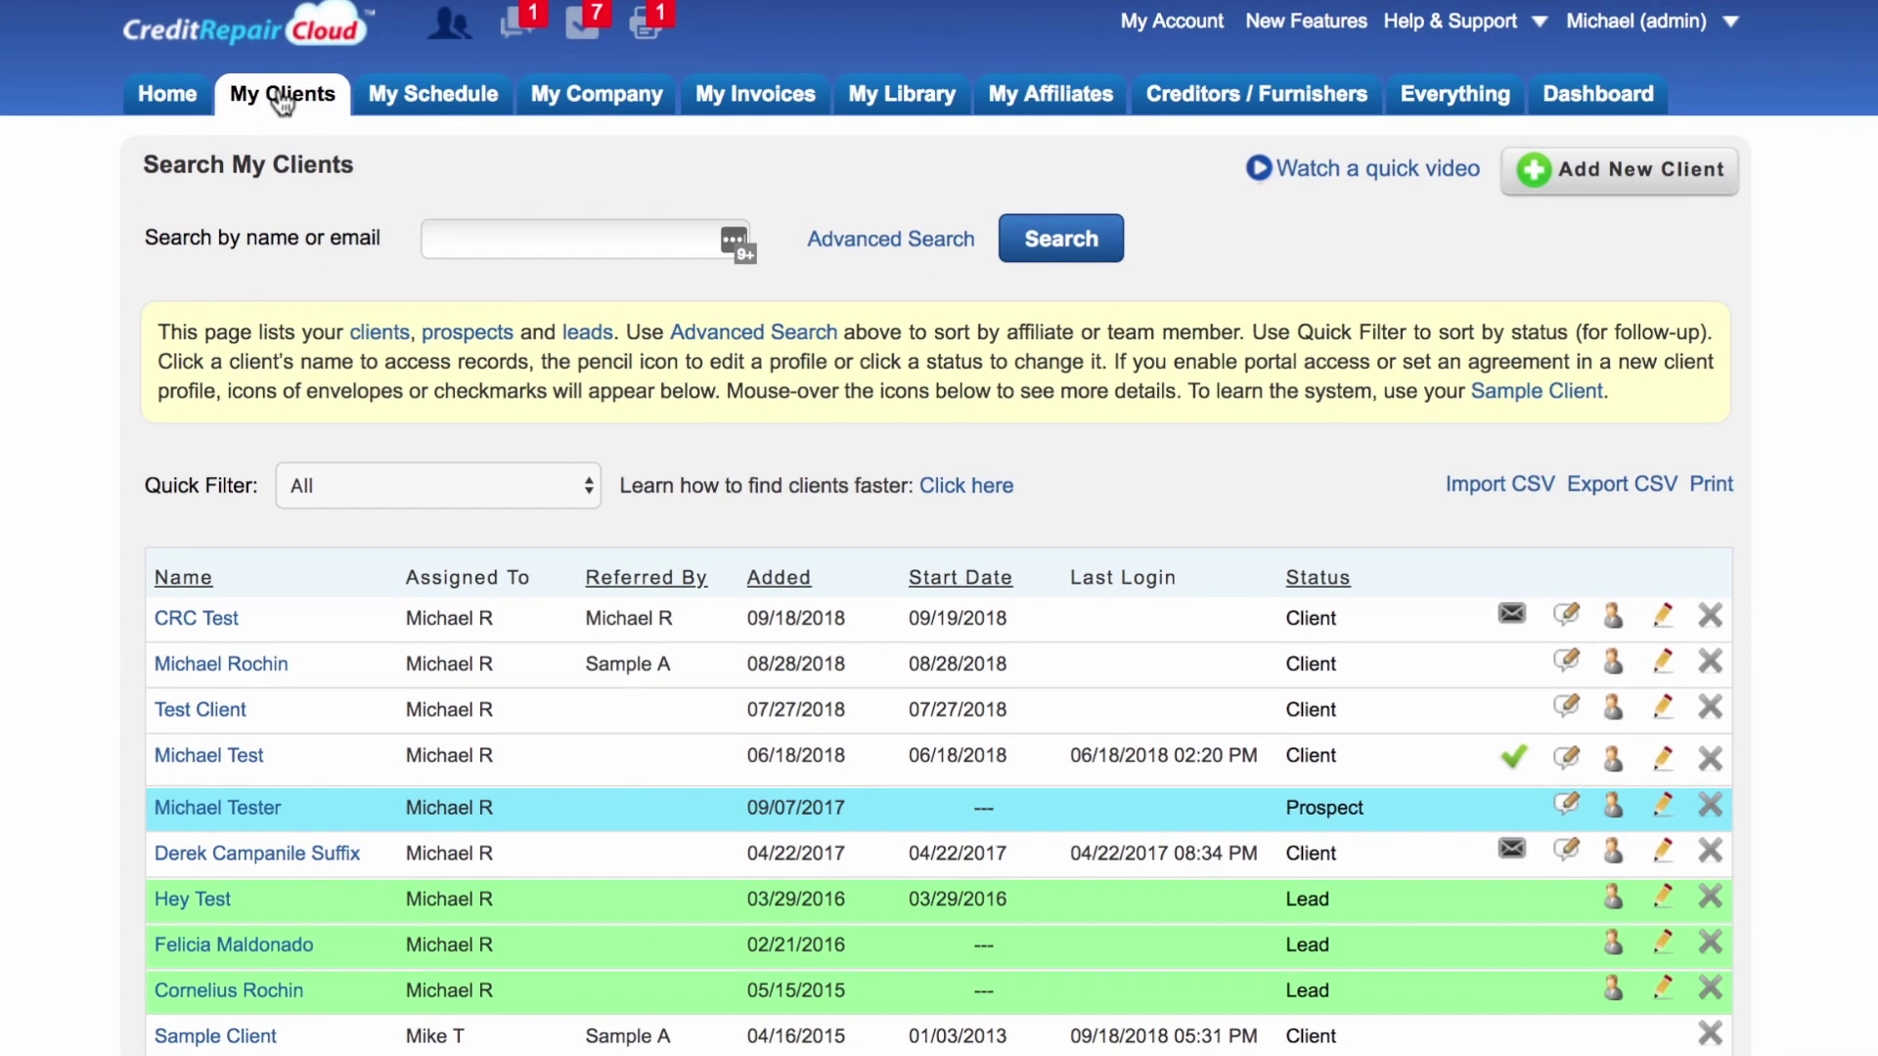
# Step: Enter the new client's first name, last name and e-mail address on the Add Client form
pyautogui.click(1675, 186)
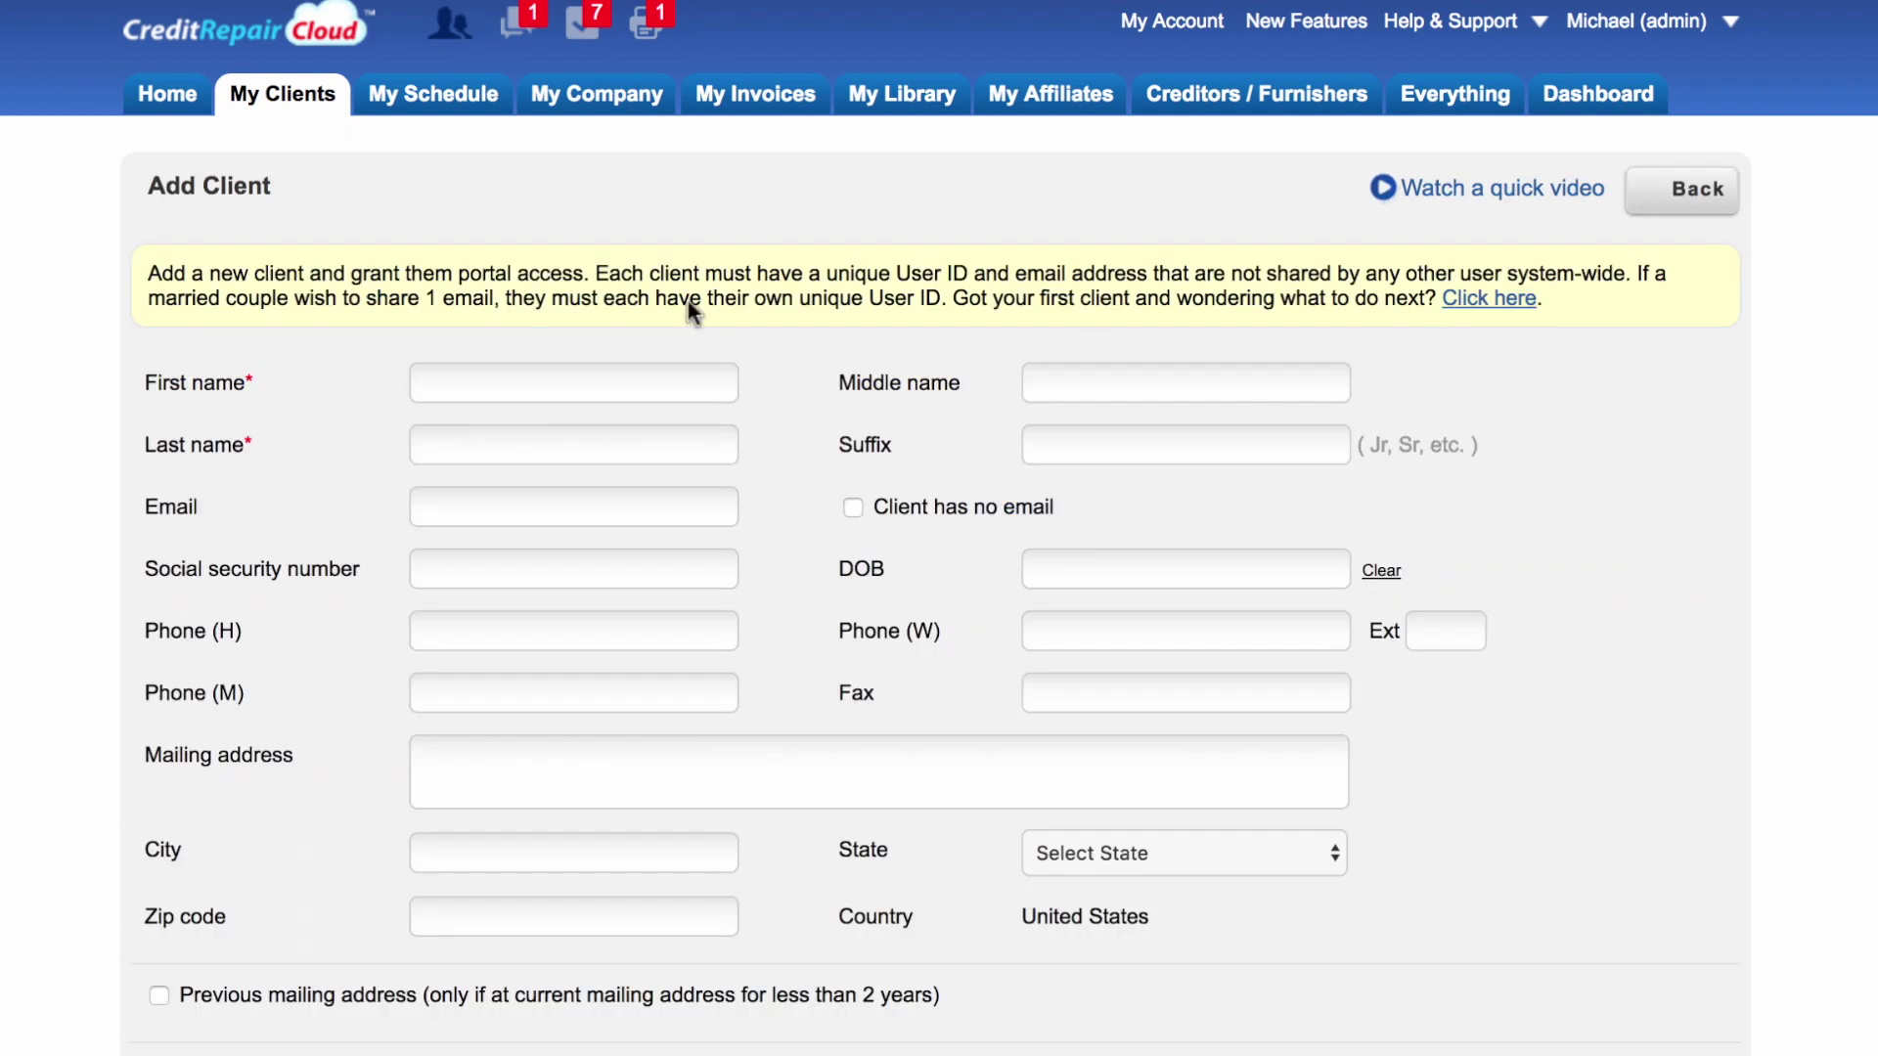
pyautogui.click(587, 379)
pyautogui.write('Crc')
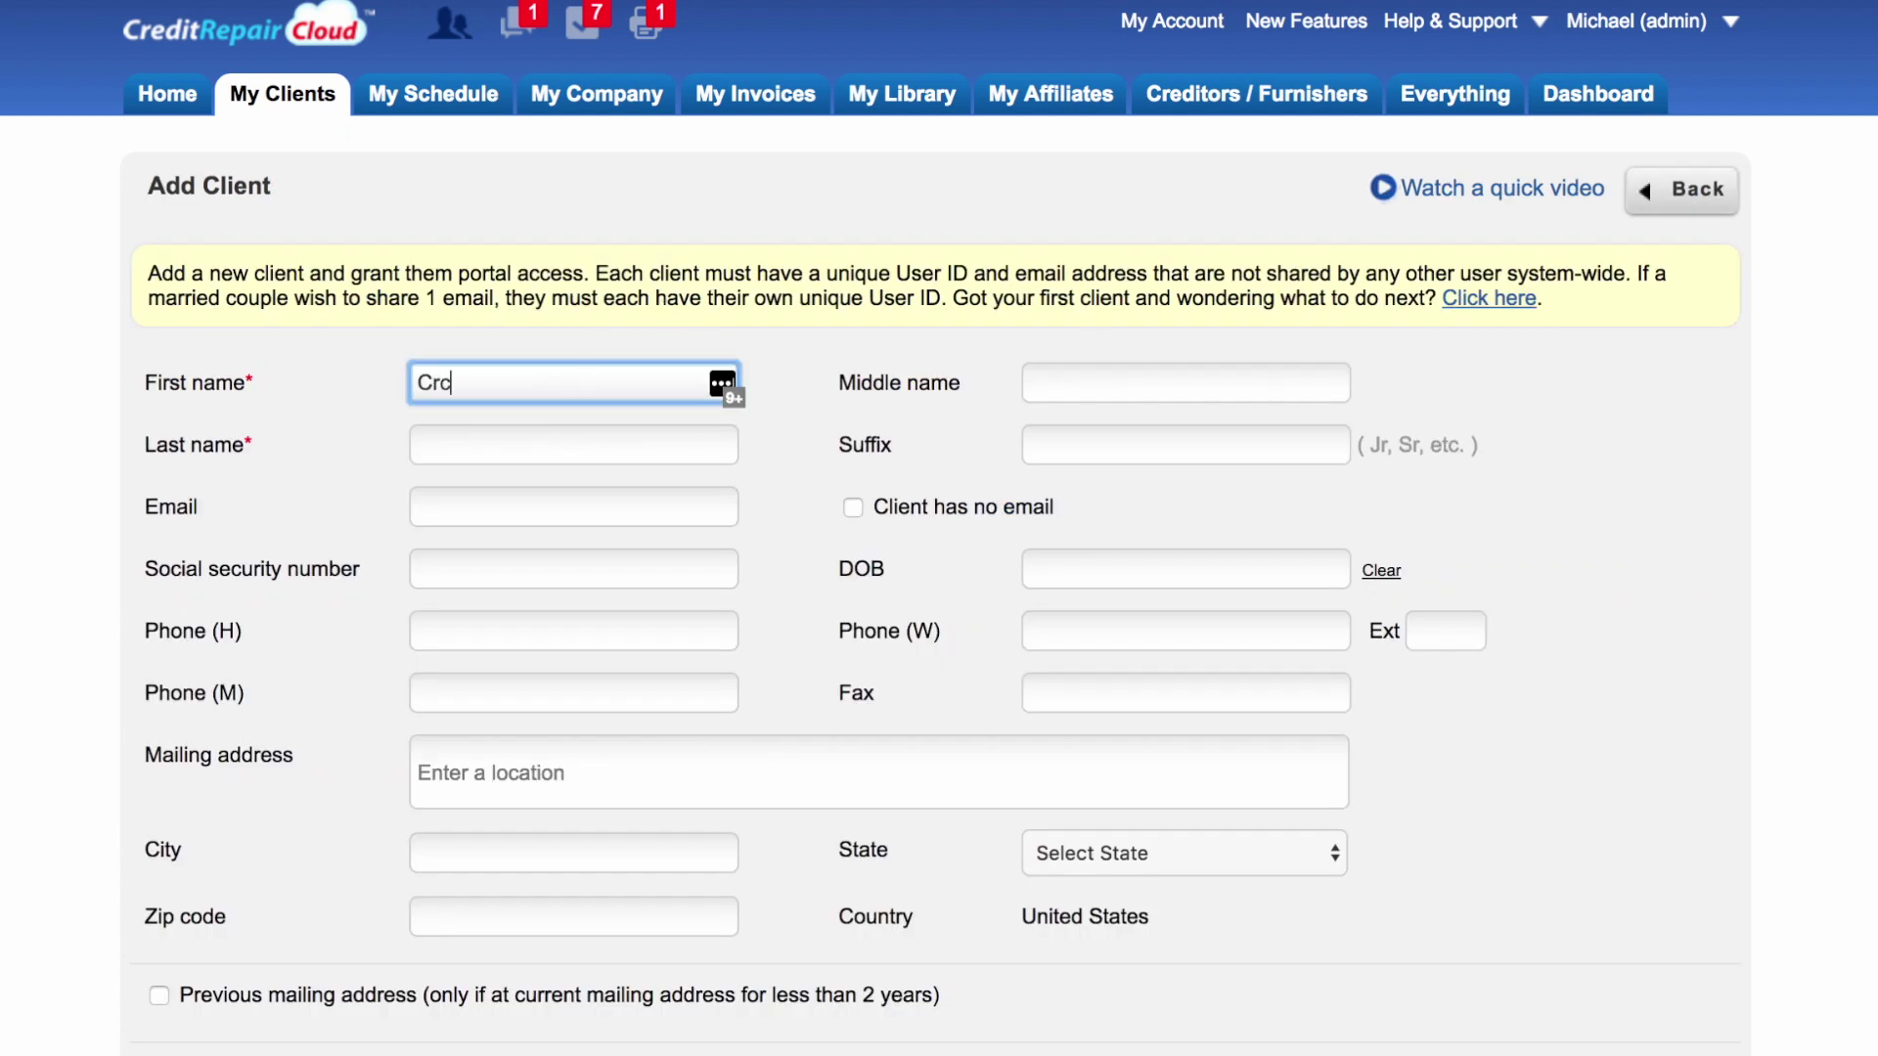
pyautogui.press('Tab')
pyautogui.press('Tab')
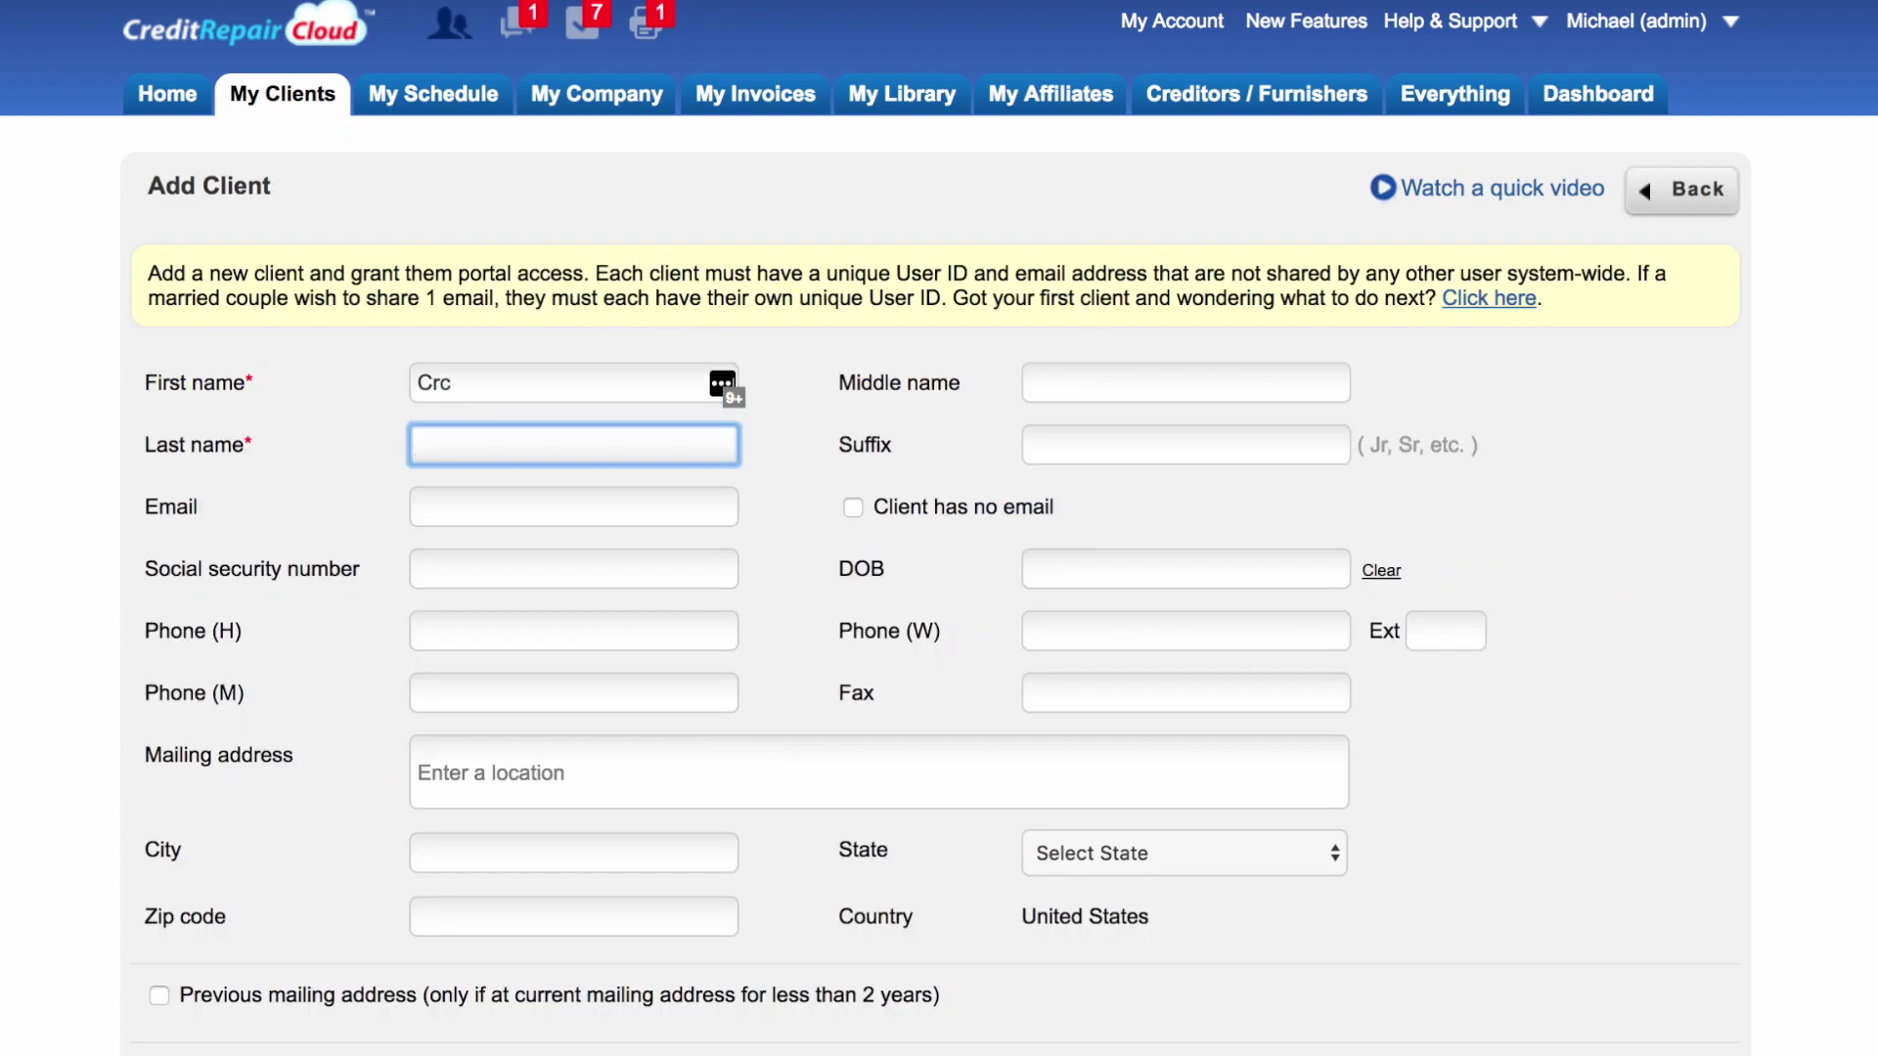
pyautogui.write('Test')
pyautogui.click(554, 515)
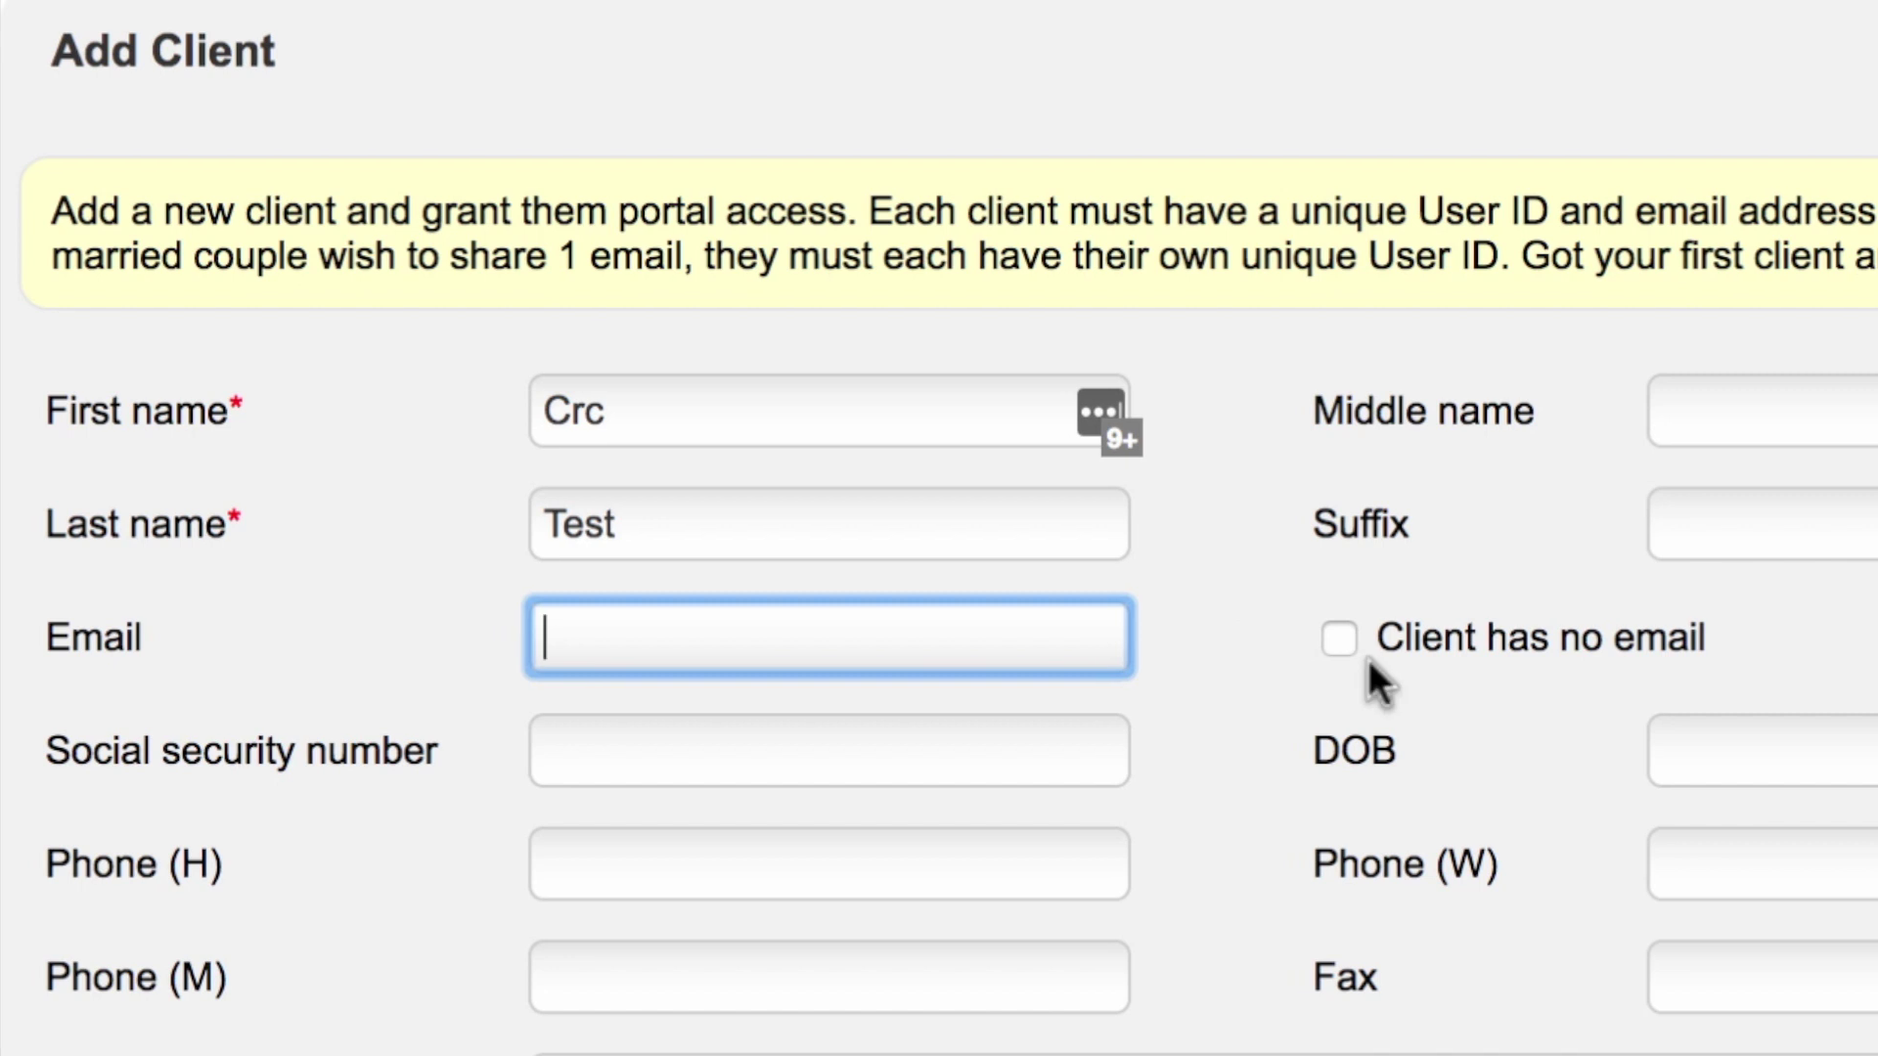
pyautogui.write('crctest@')
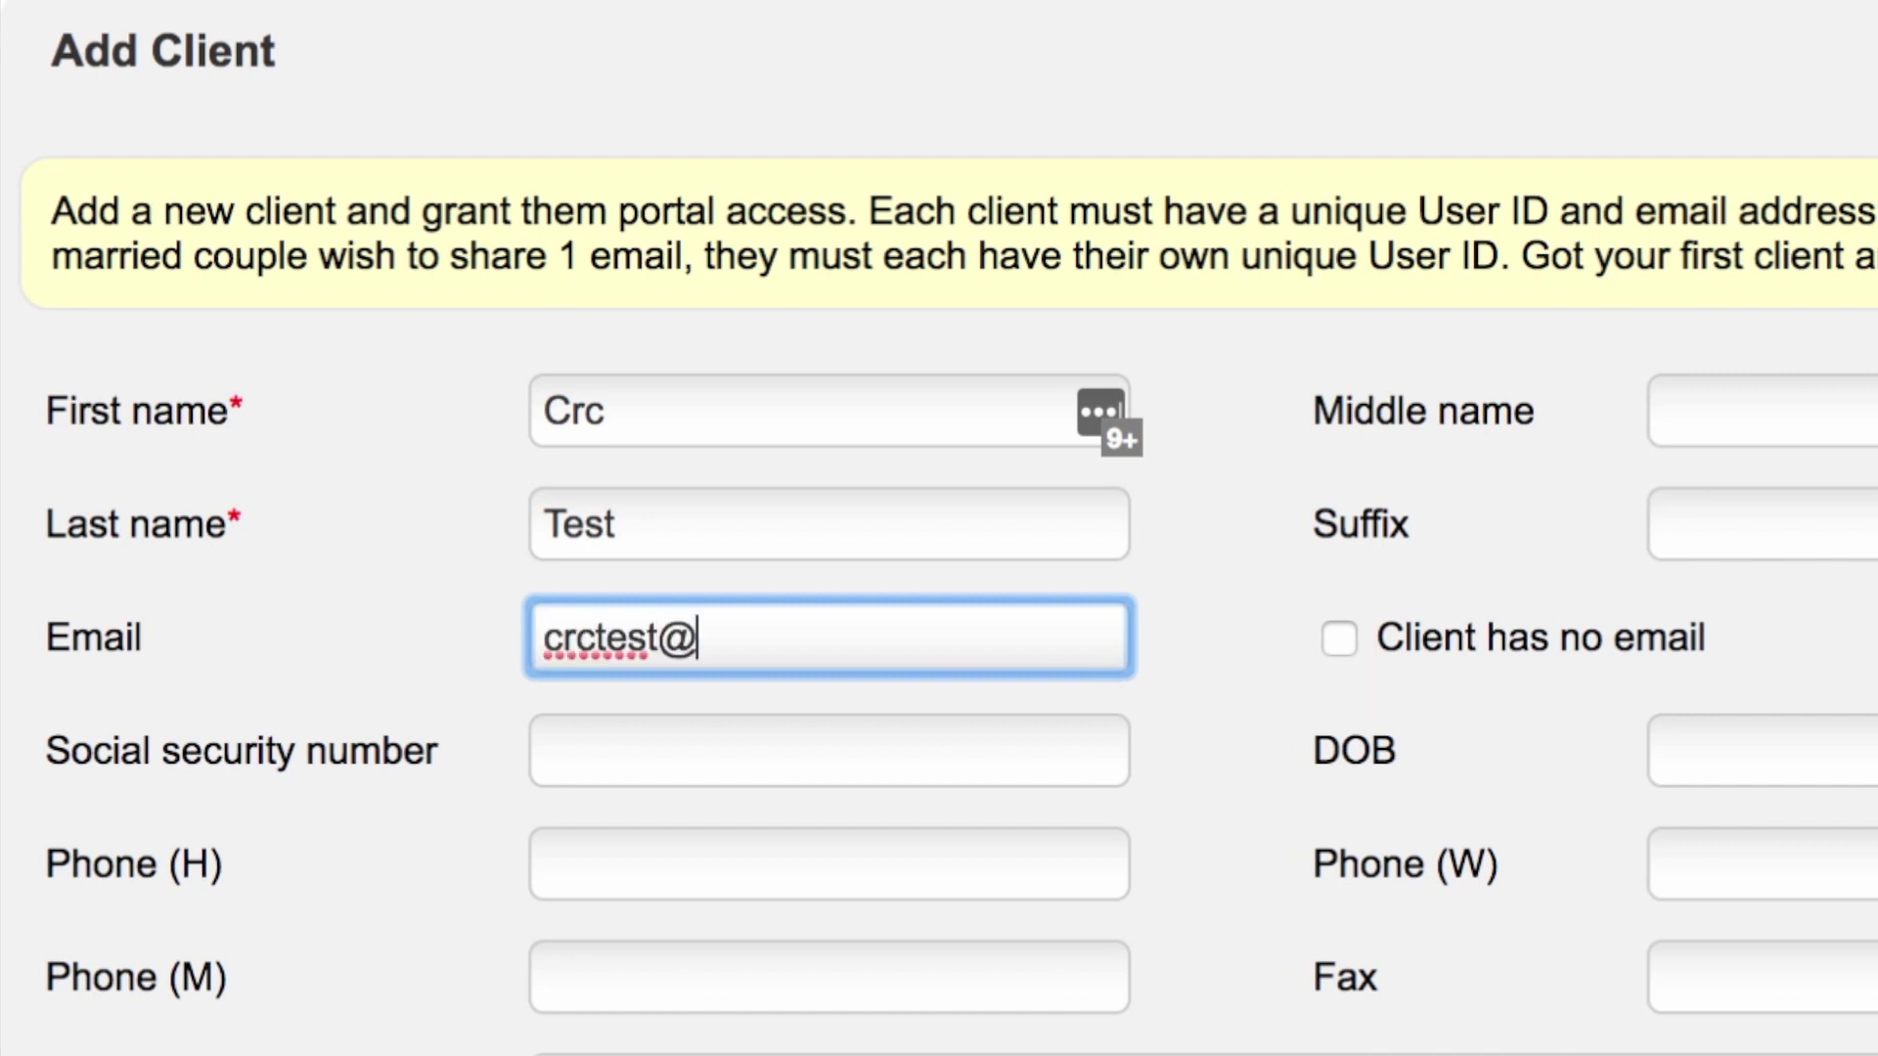
pyautogui.write('test1.com')
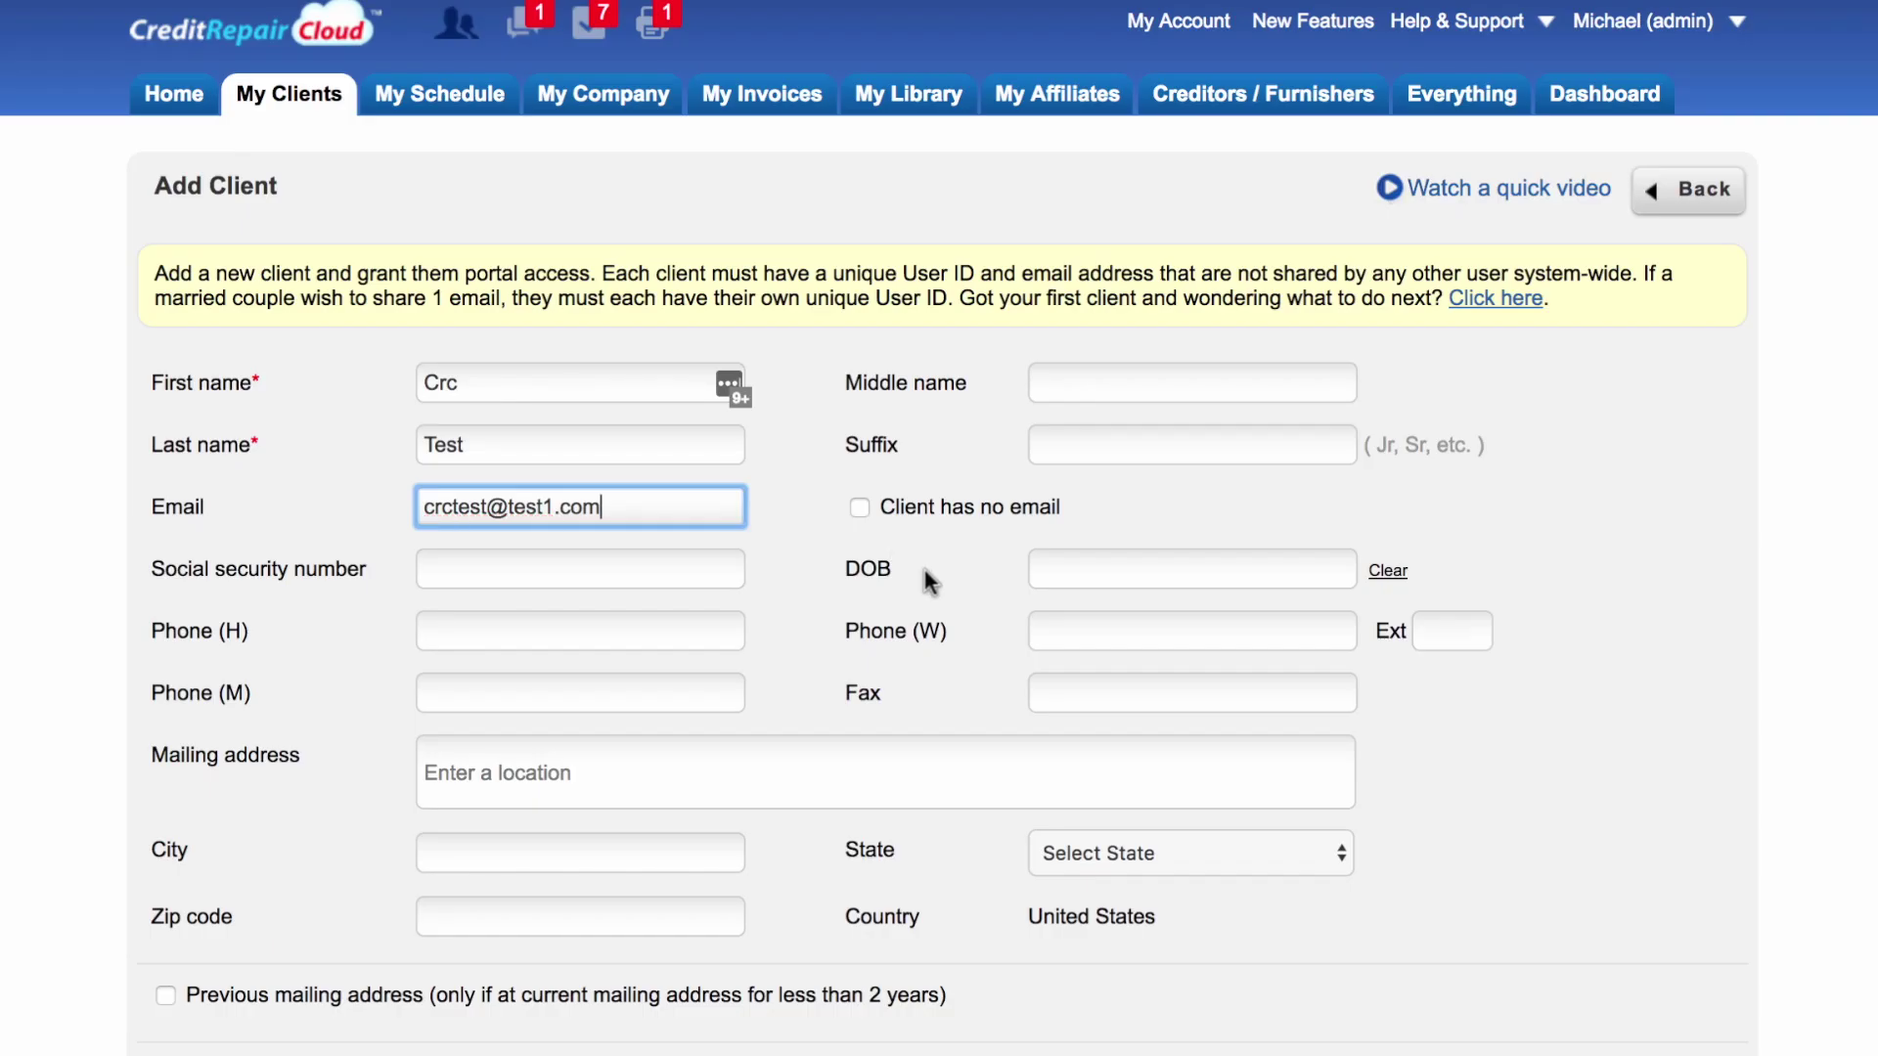
pyautogui.click(644, 564)
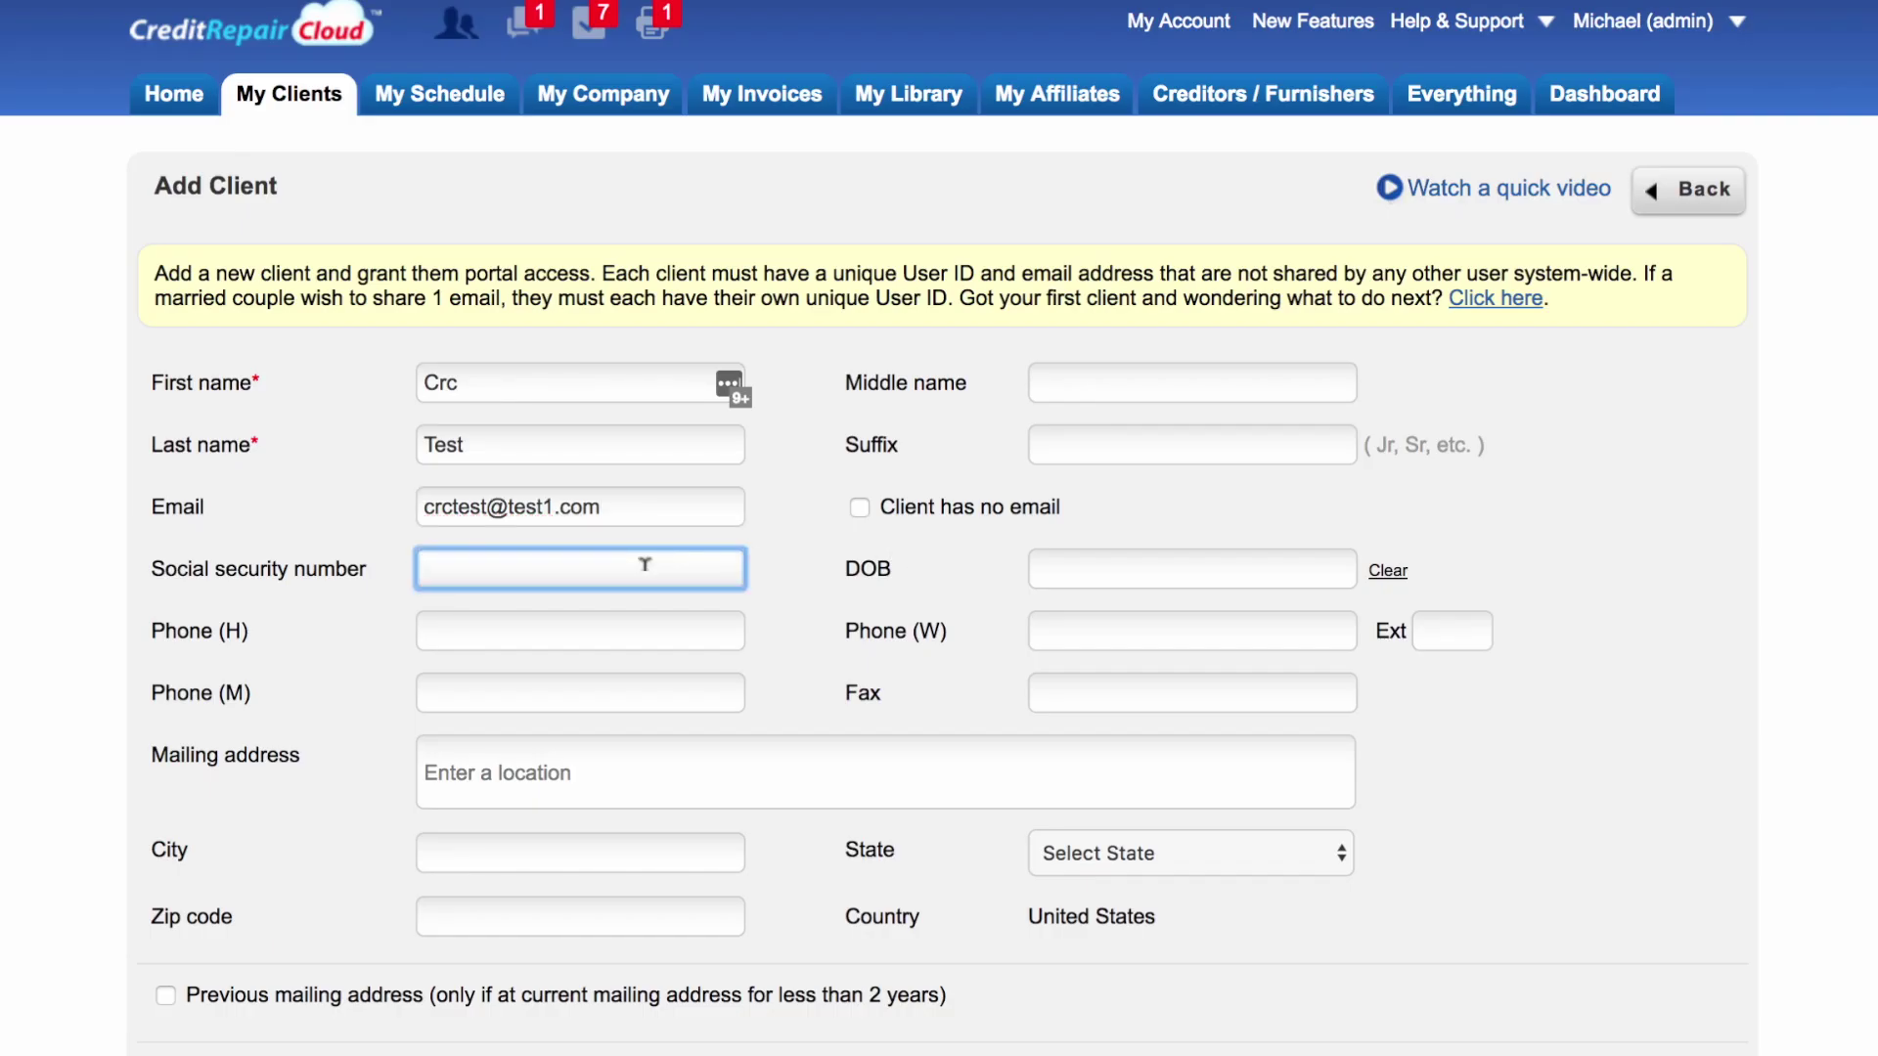
# Step: Enter the client's social security number and set the date of birth to 09/04/2018
pyautogui.write('111-11-111')
pyautogui.click(1094, 556)
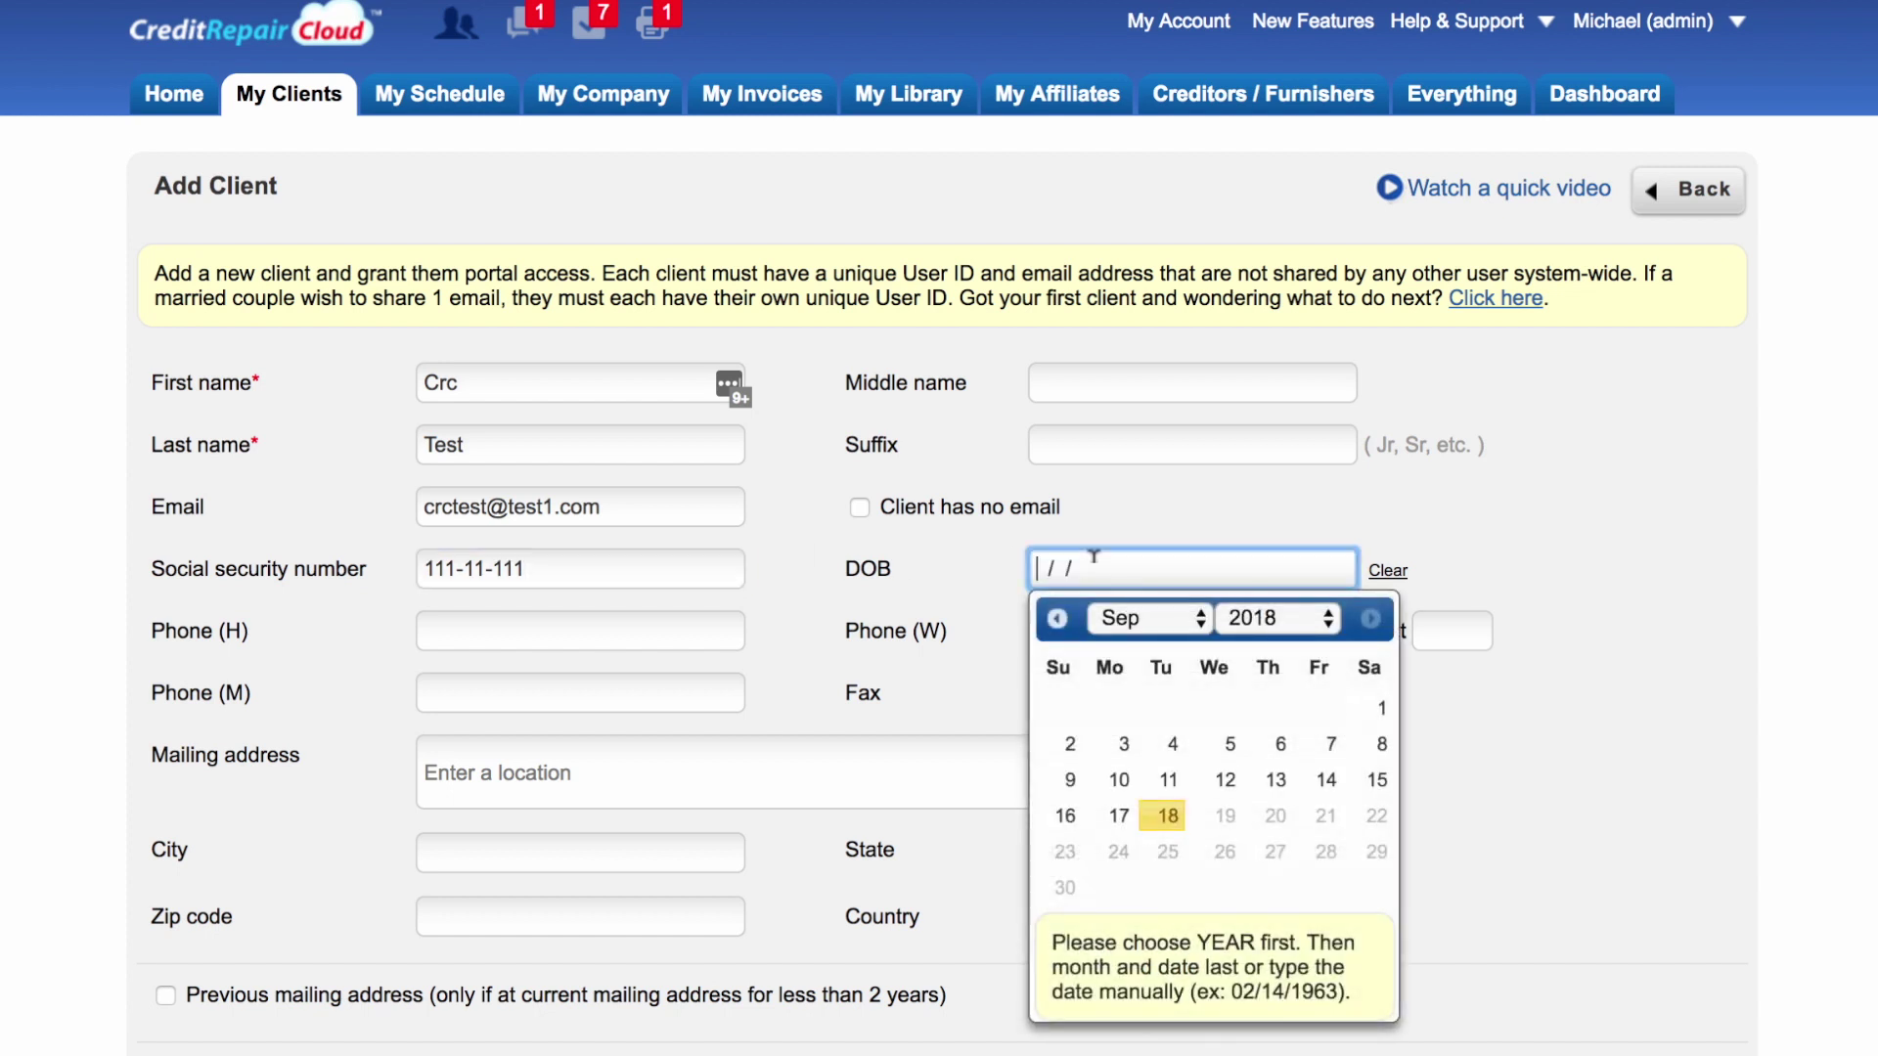
pyautogui.click(1170, 745)
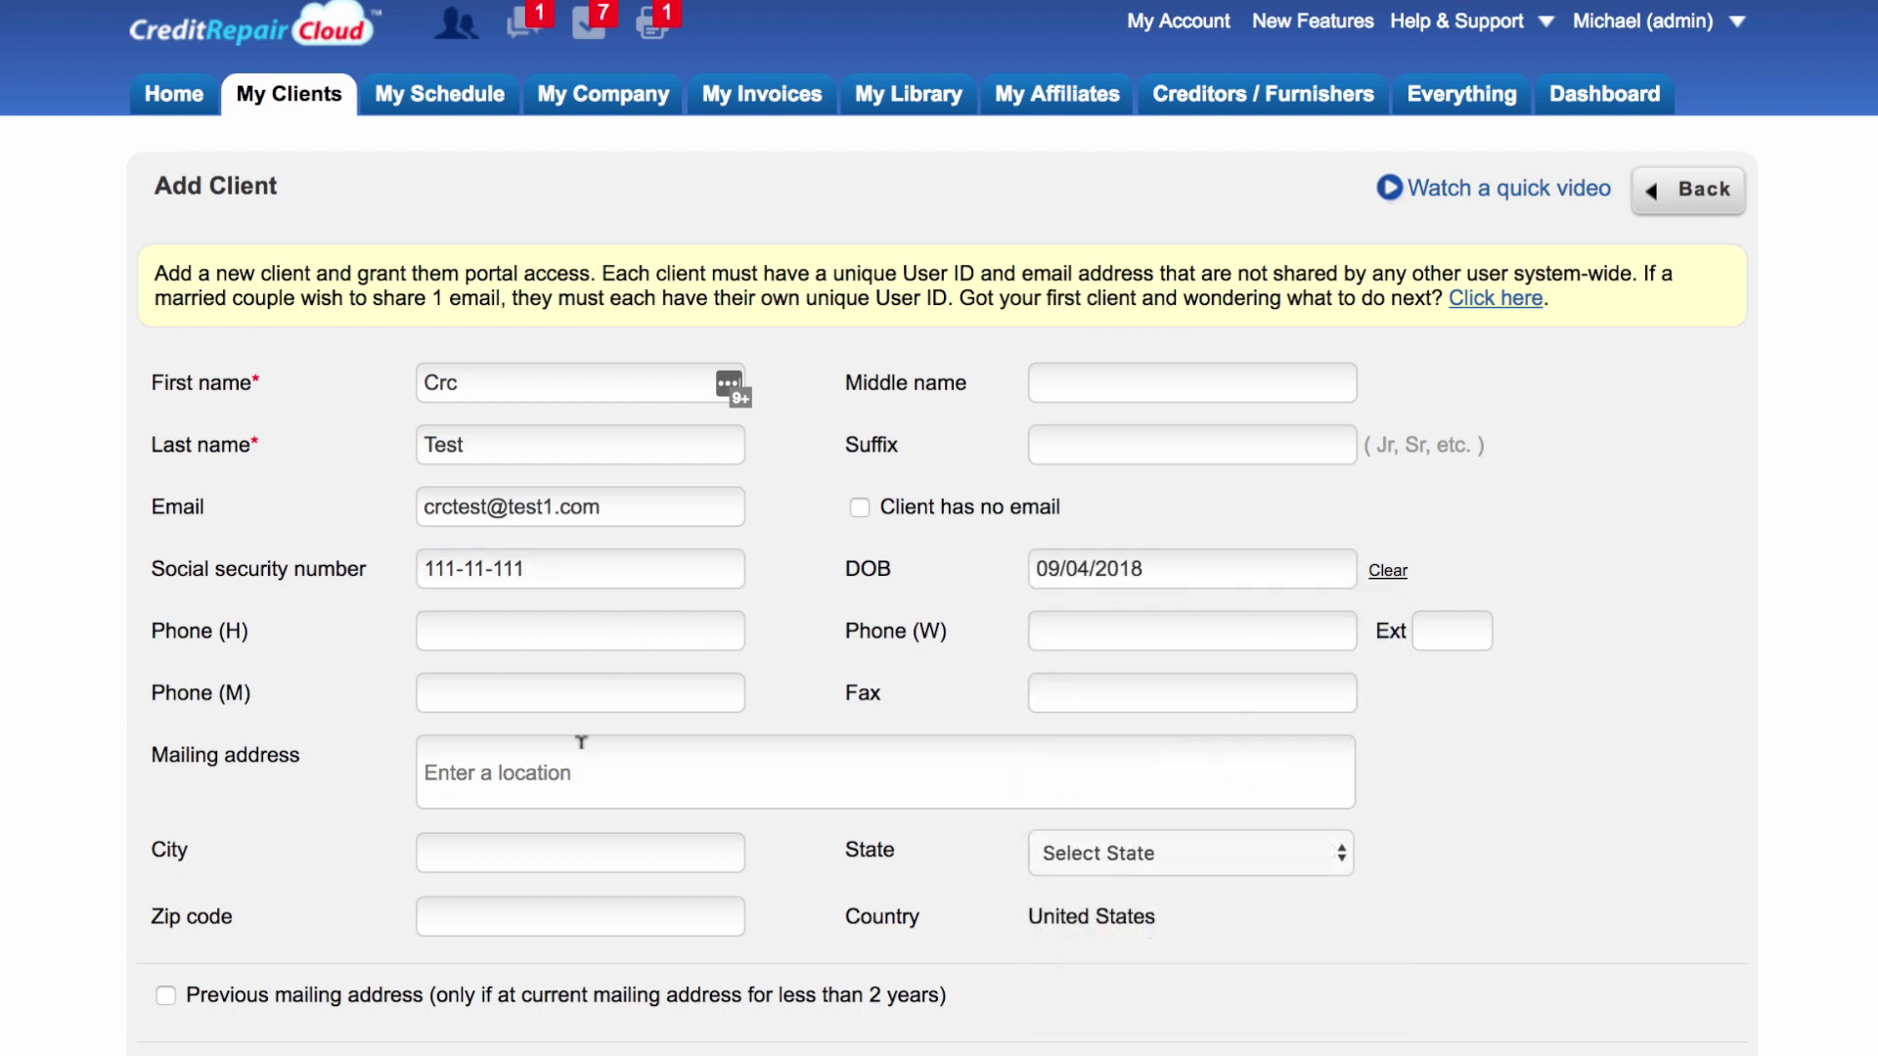
# Step: Type the street and pick the autocomplete suggestion to fill city, state and zip
pyautogui.click(622, 753)
pyautogui.write('123')
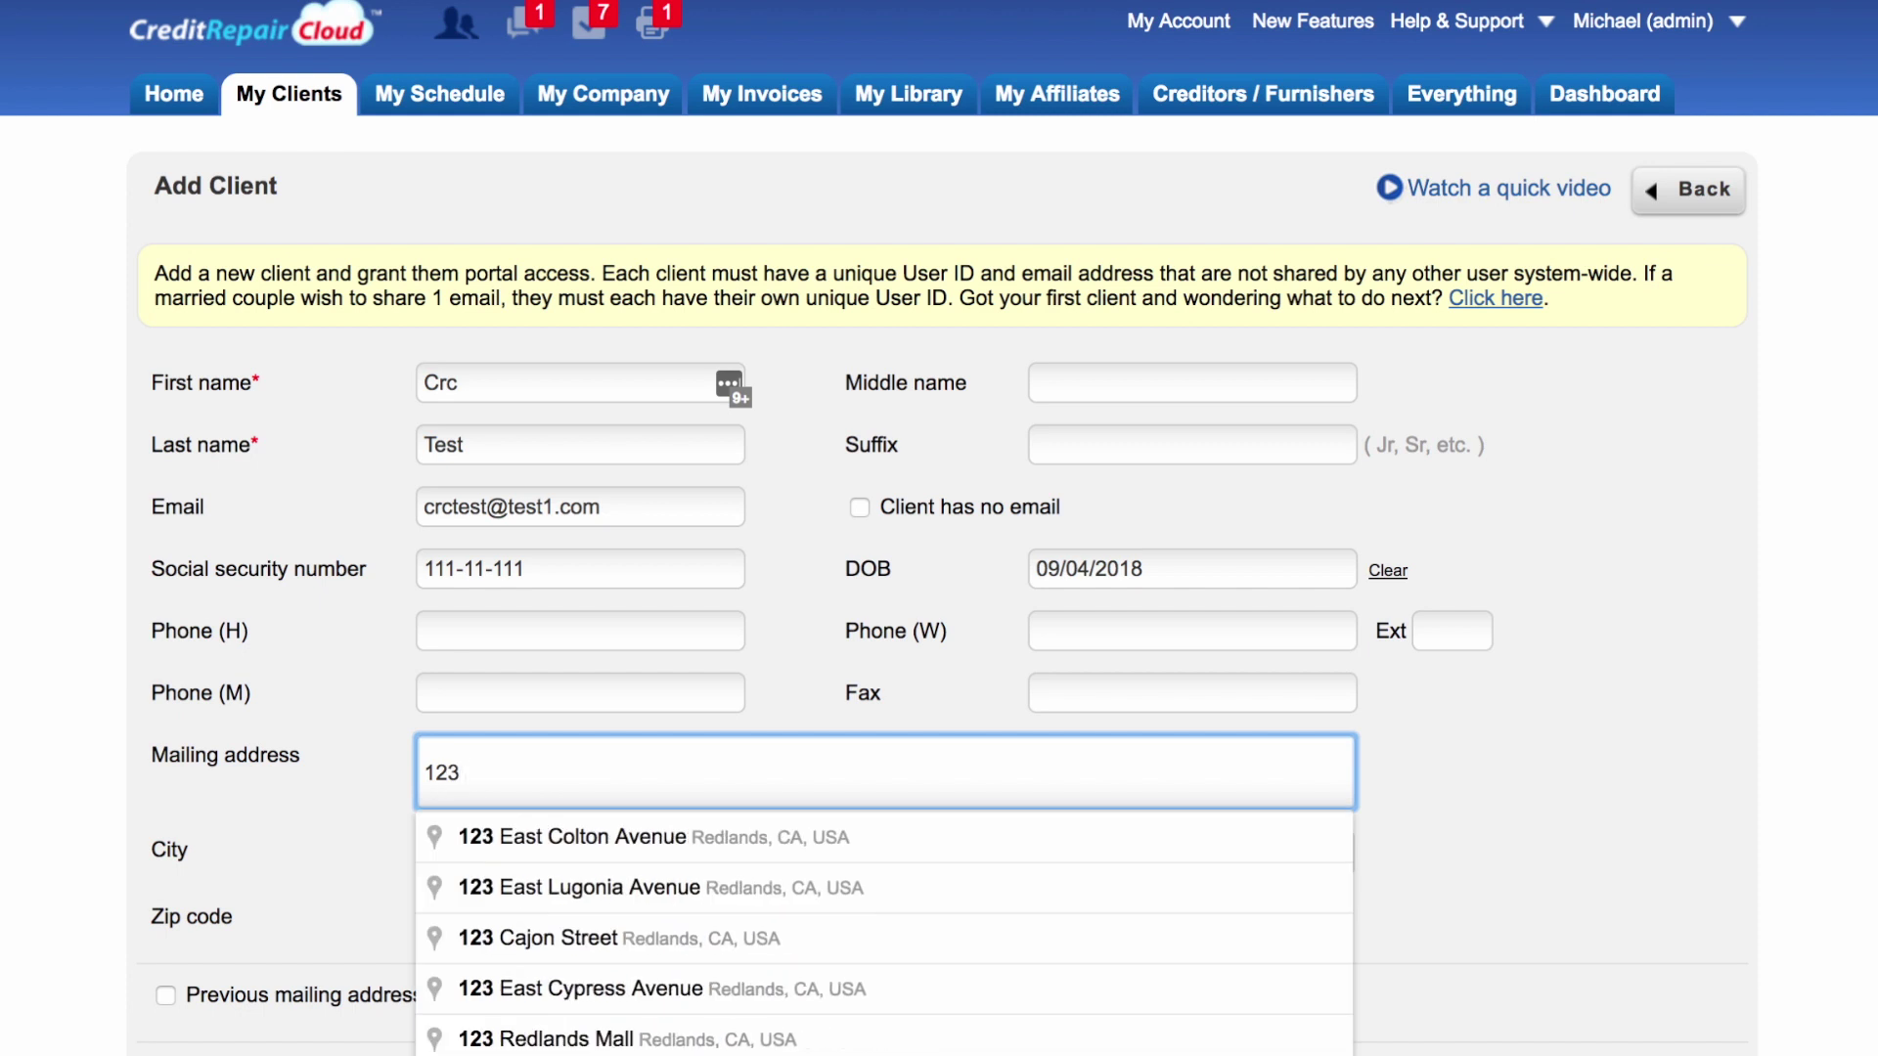
pyautogui.write(' fake')
pyautogui.click(587, 837)
pyautogui.scroll(-2, 313, 602)
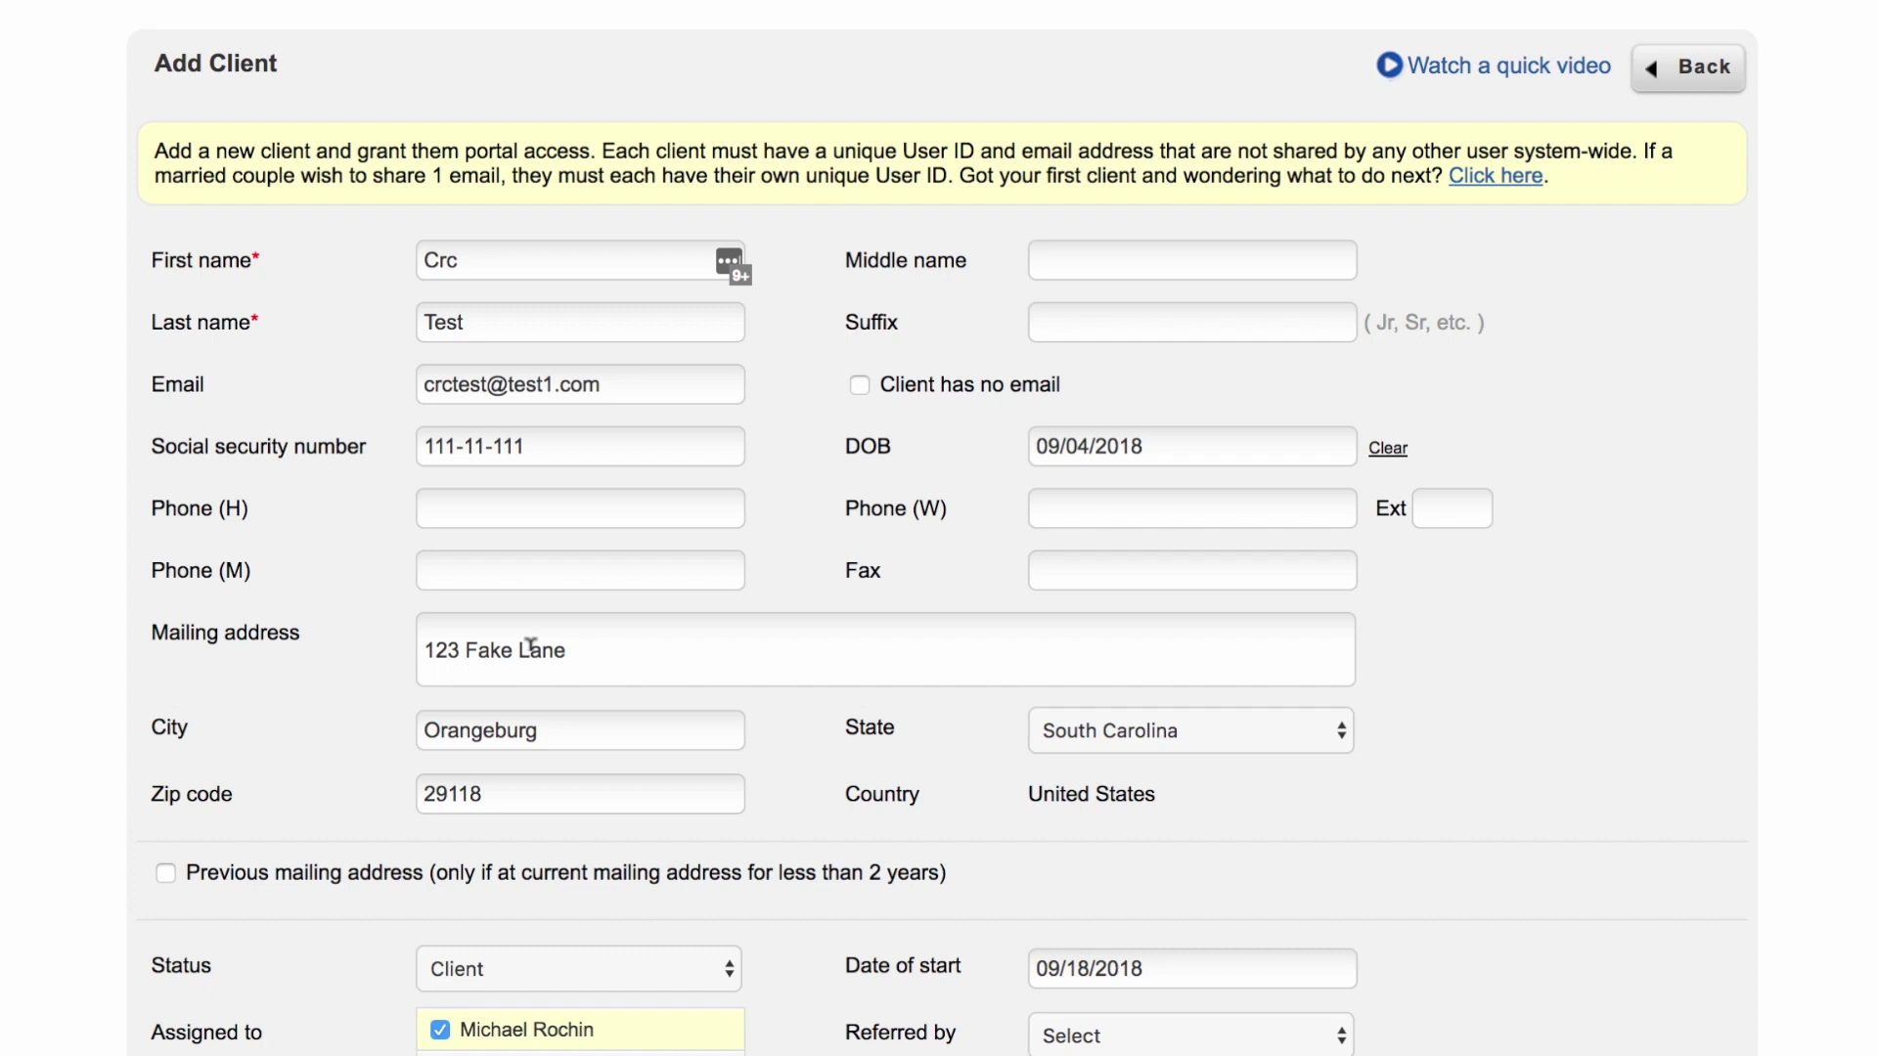
pyautogui.scroll(-3, 530, 647)
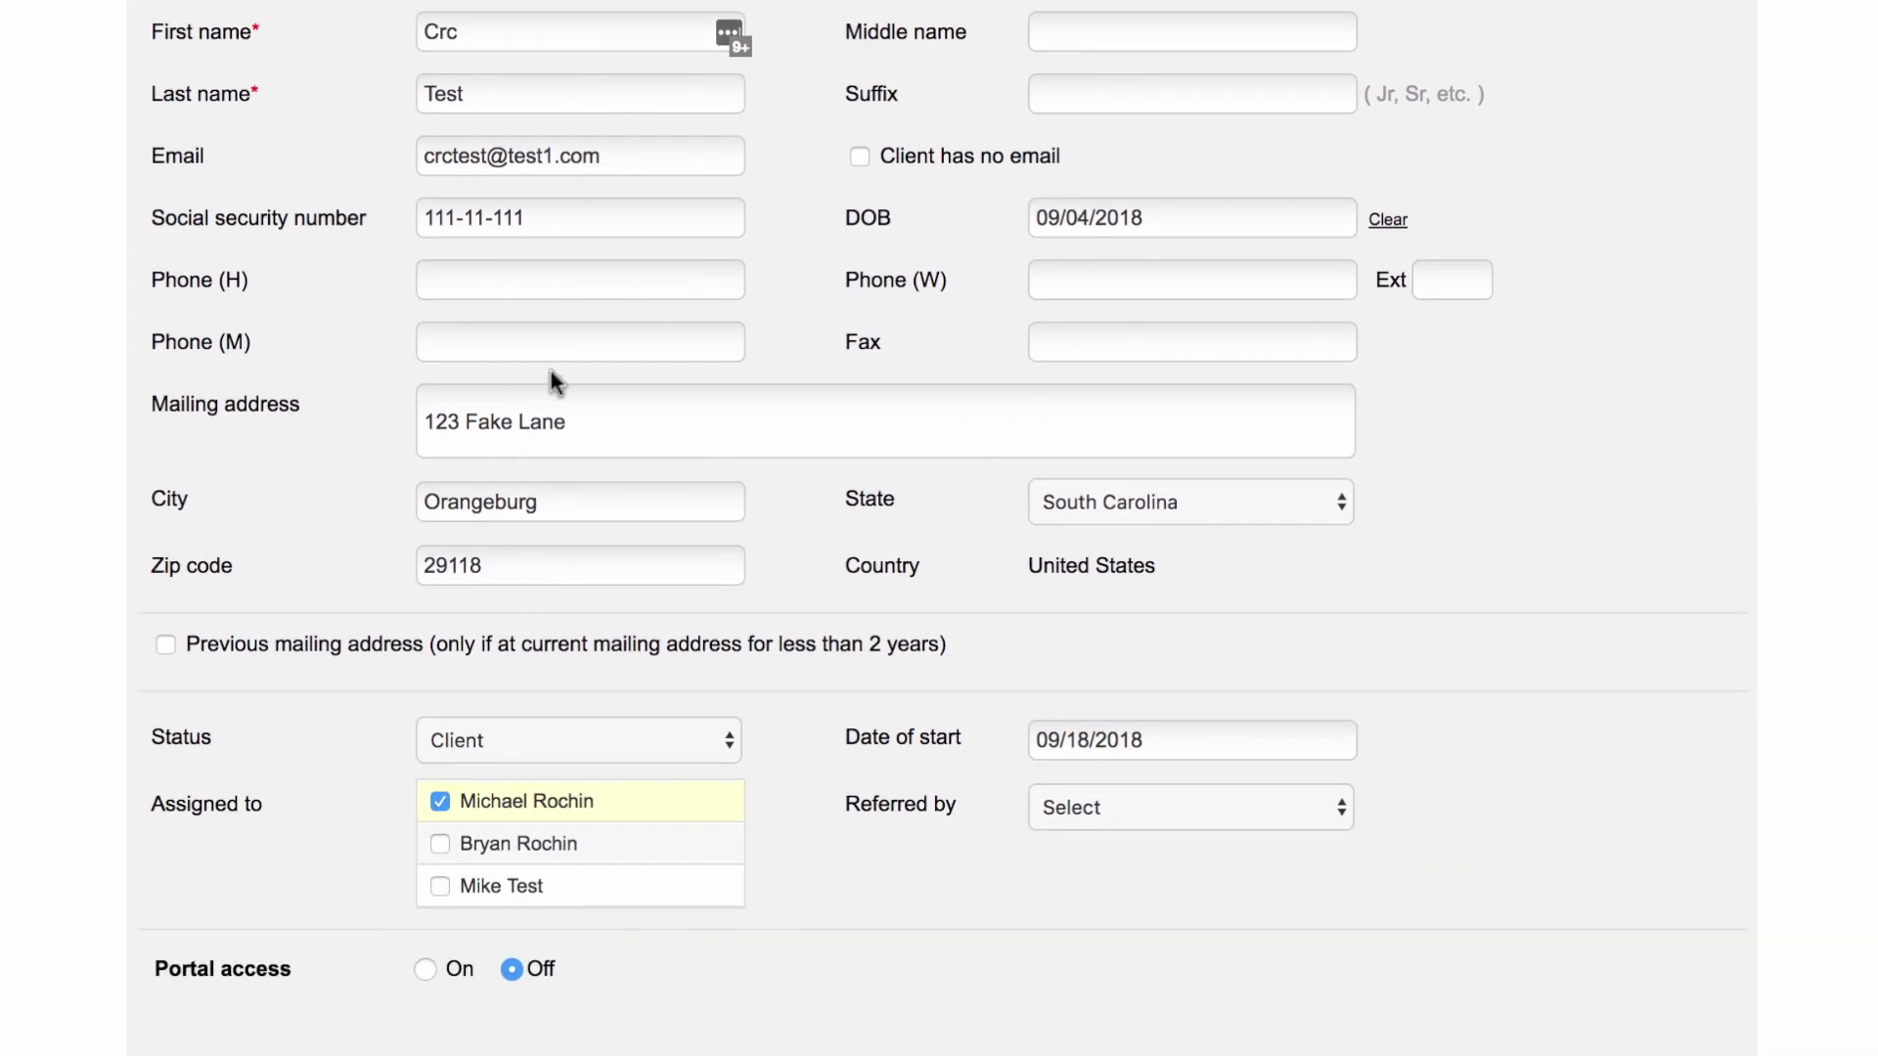
pyautogui.scroll(-2, 530, 414)
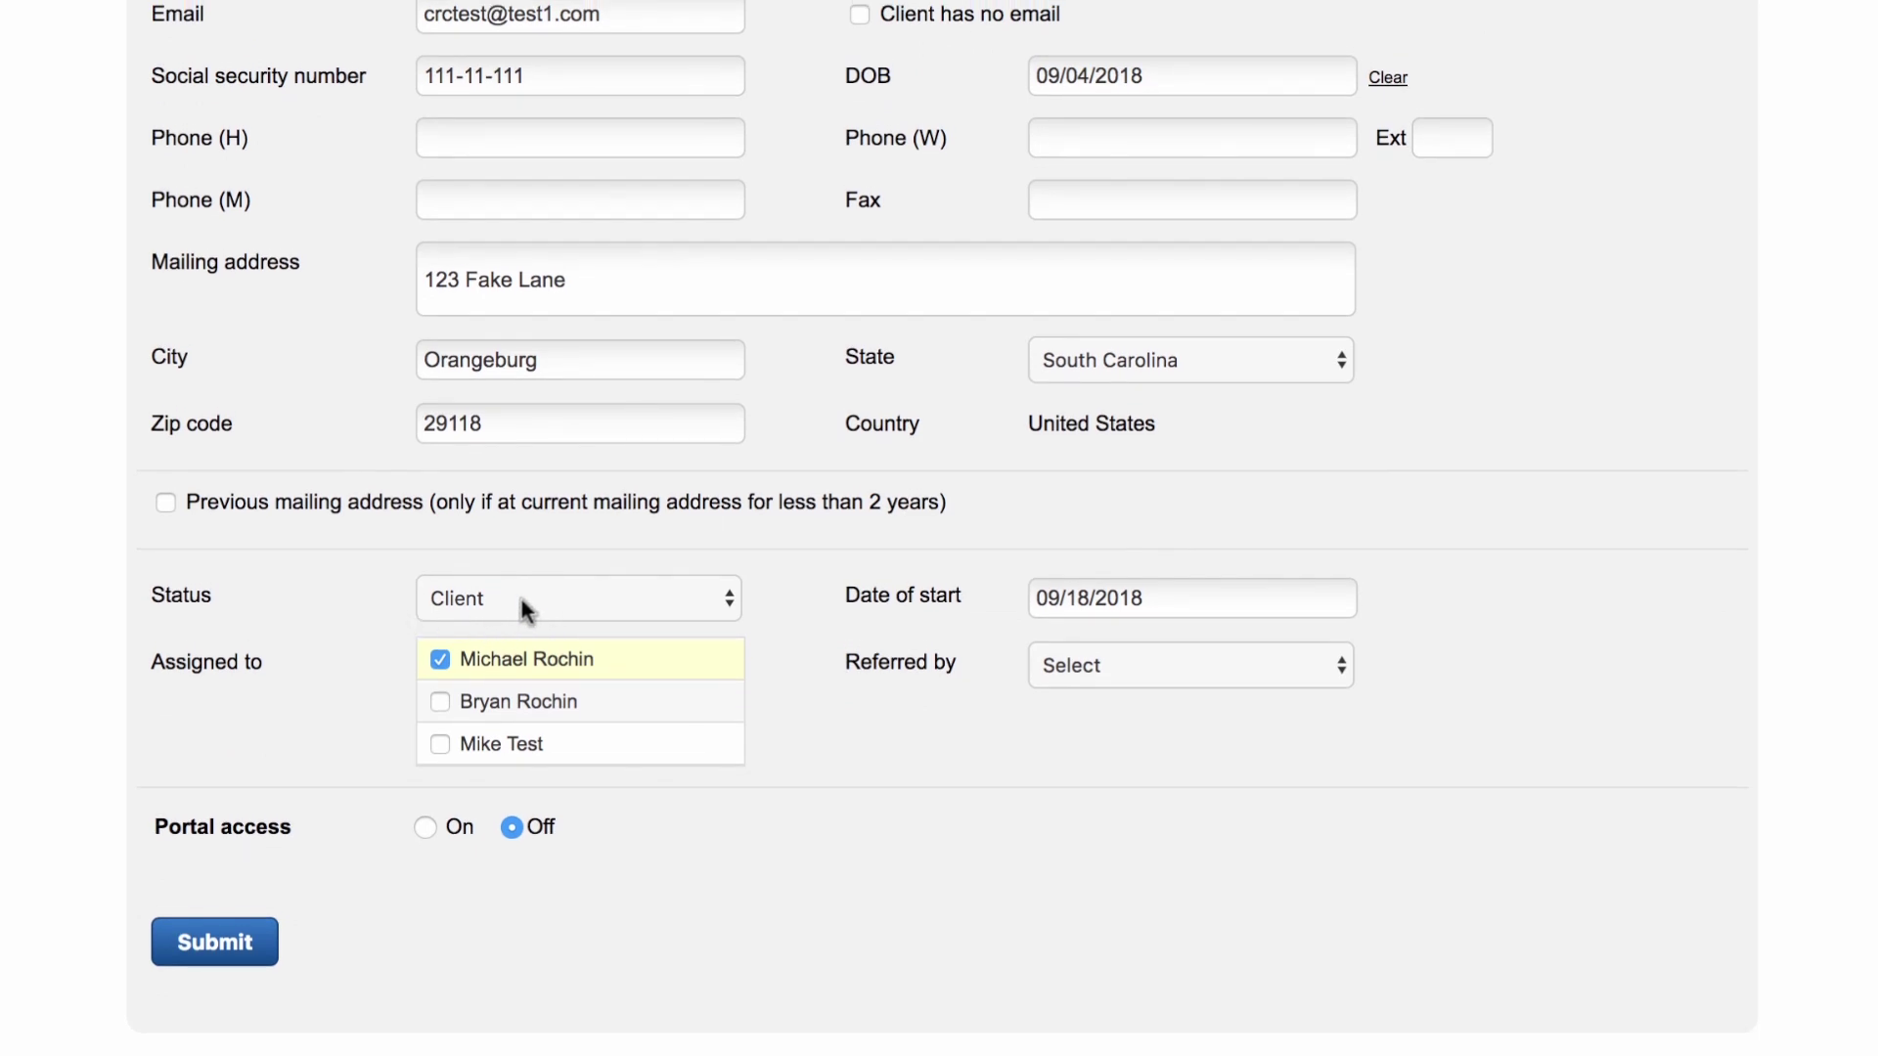
pyautogui.click(506, 596)
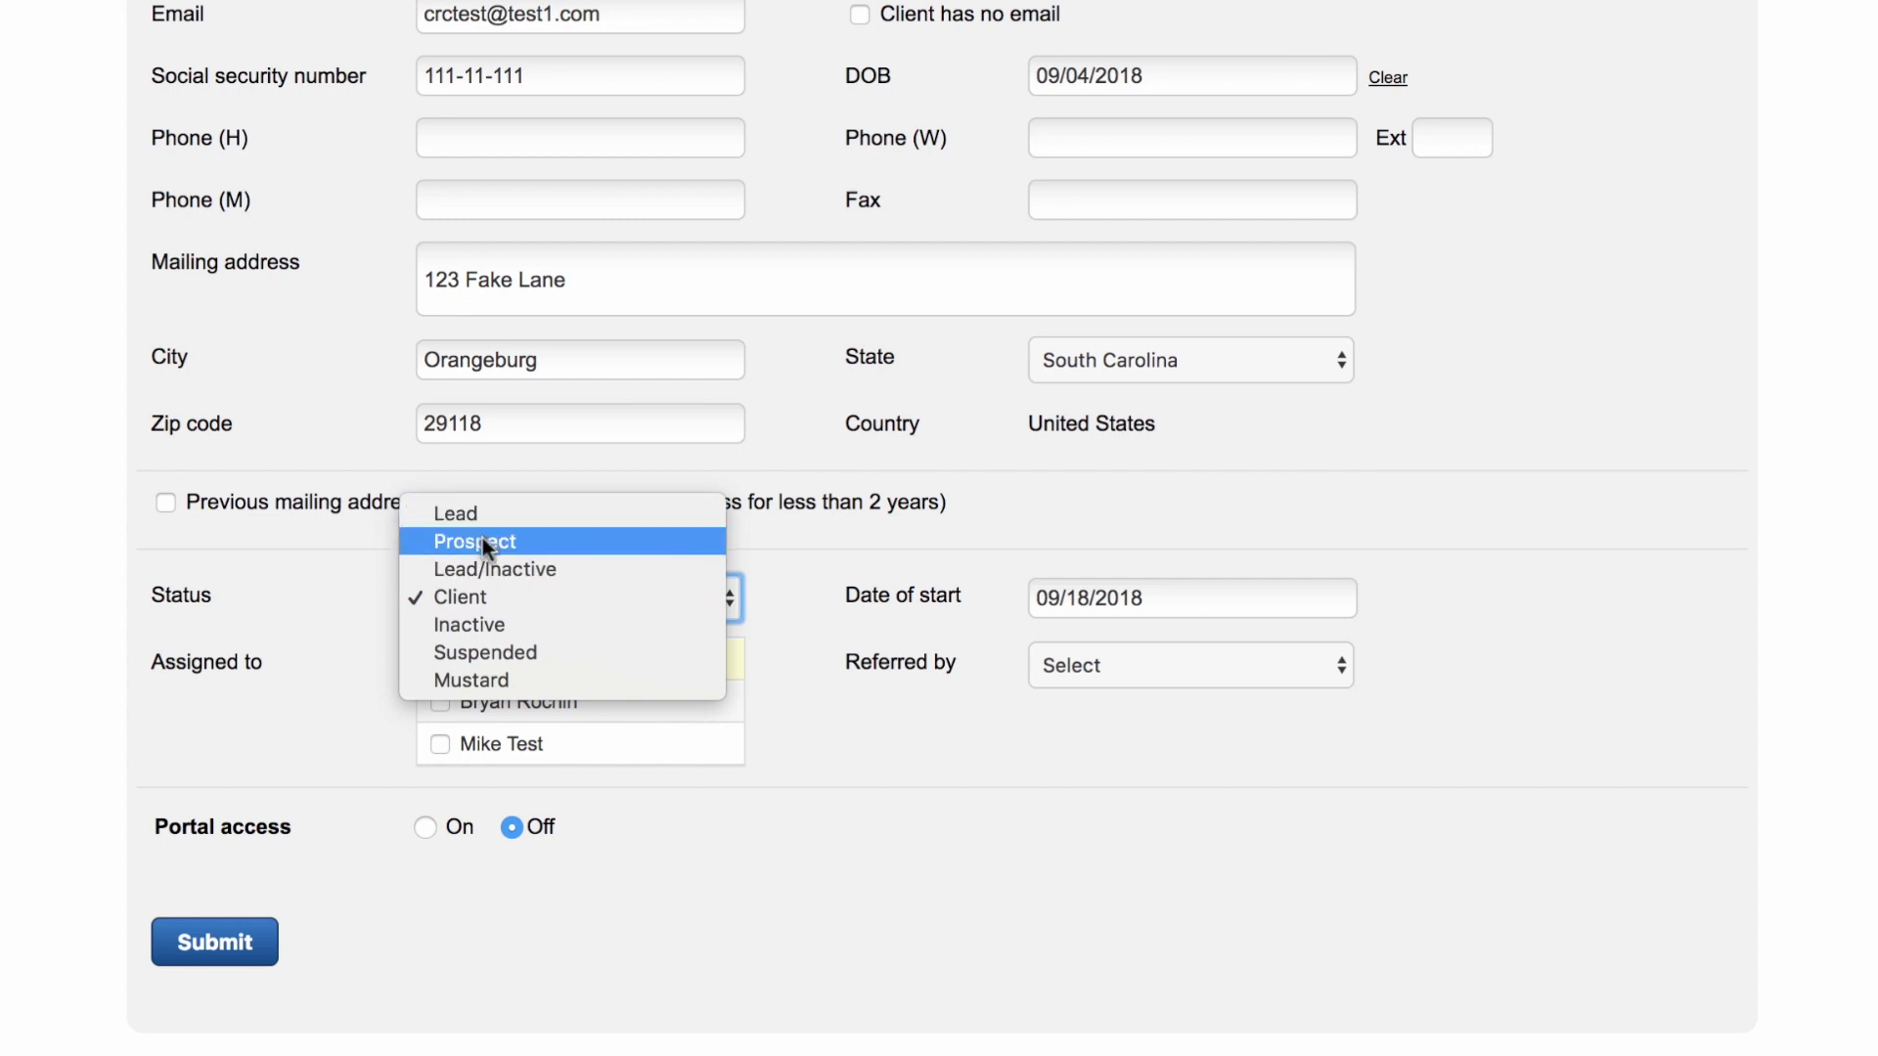
pyautogui.click(29, 653)
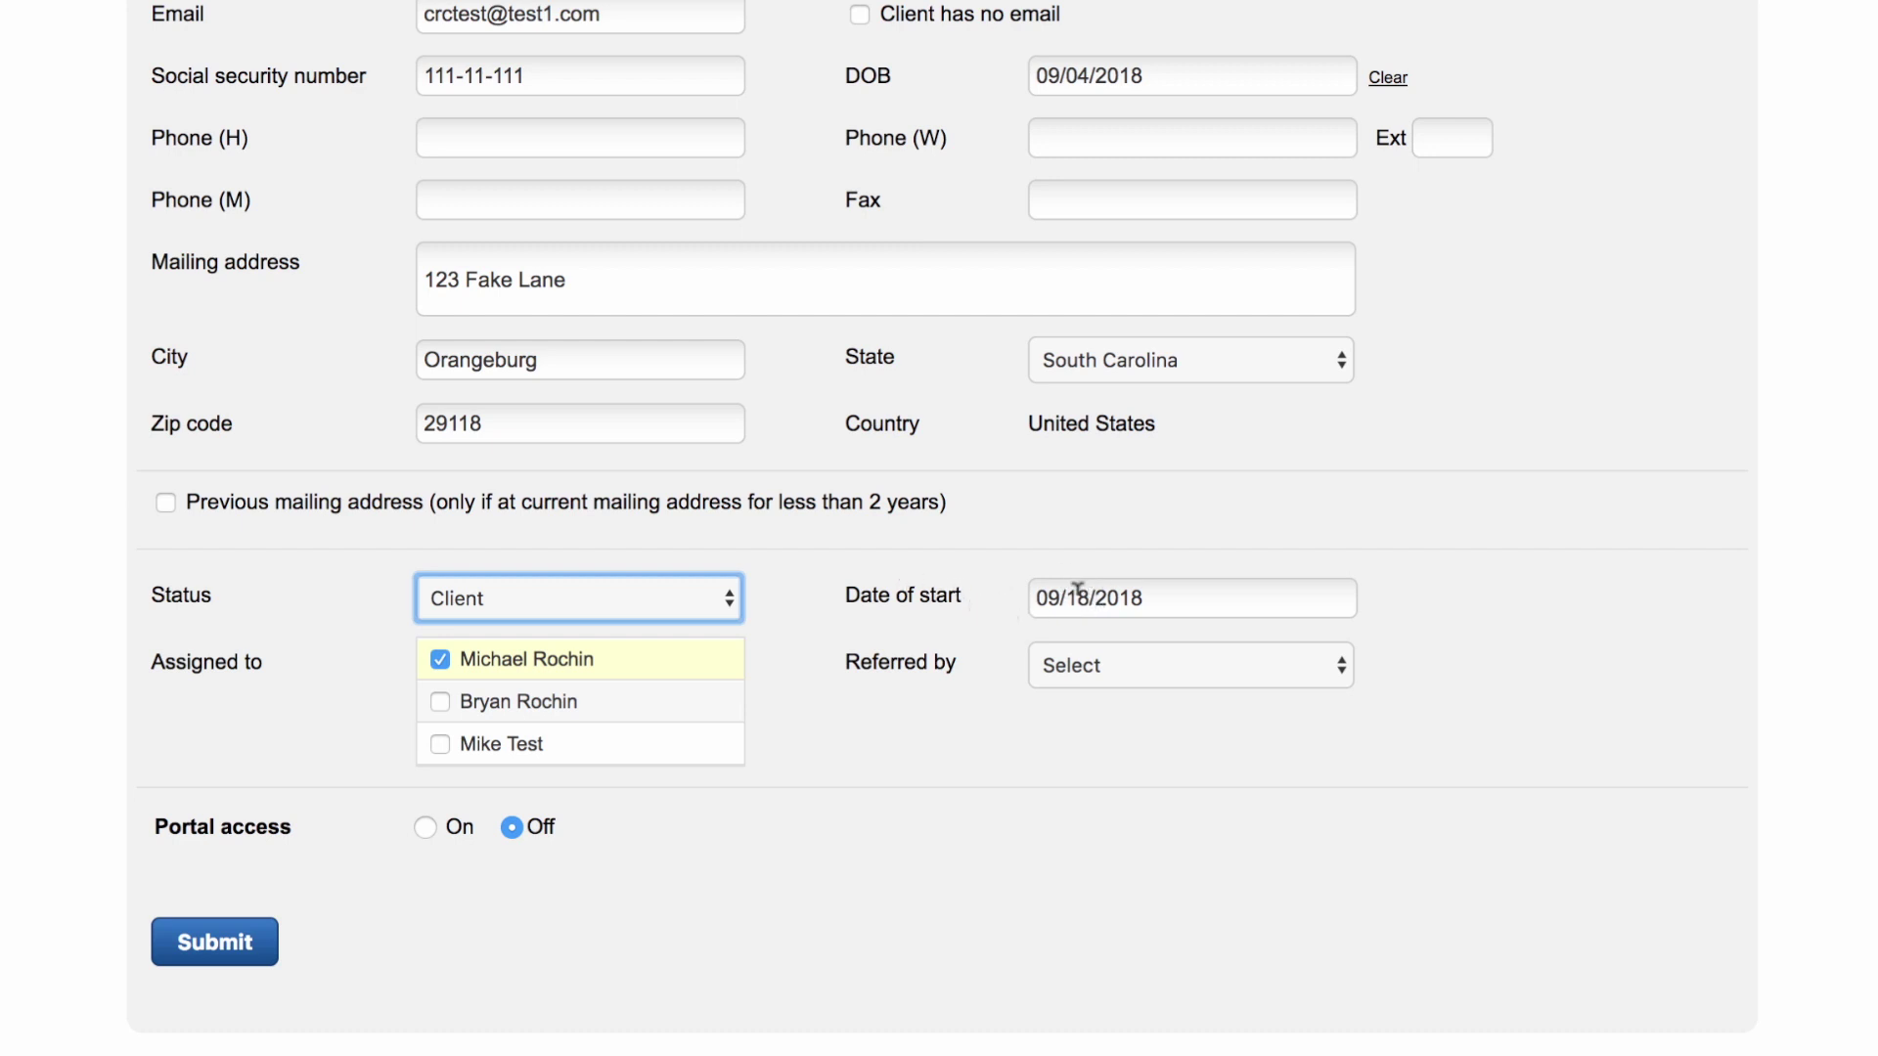
pyautogui.click(1077, 590)
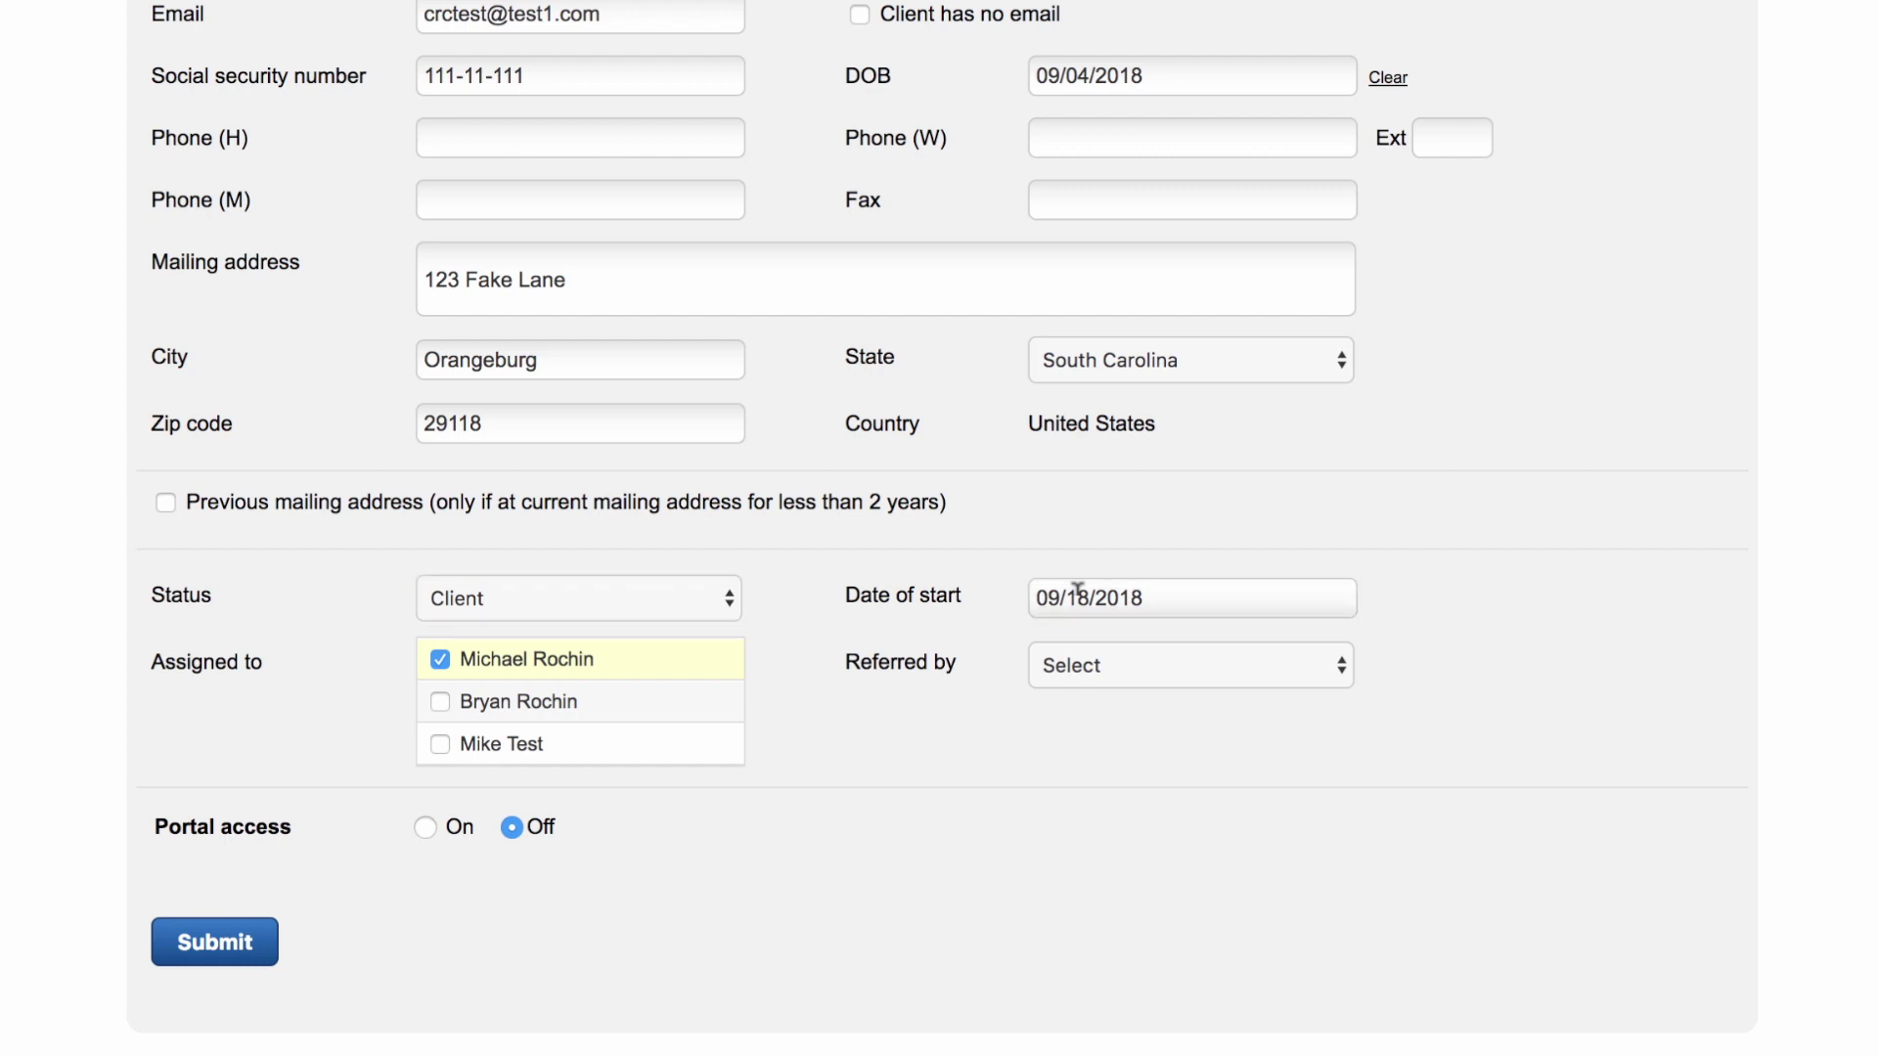
# Step: Leave the start date unchanged, set Referred by to the assigned team member, and enable portal access
pyautogui.click(1083, 532)
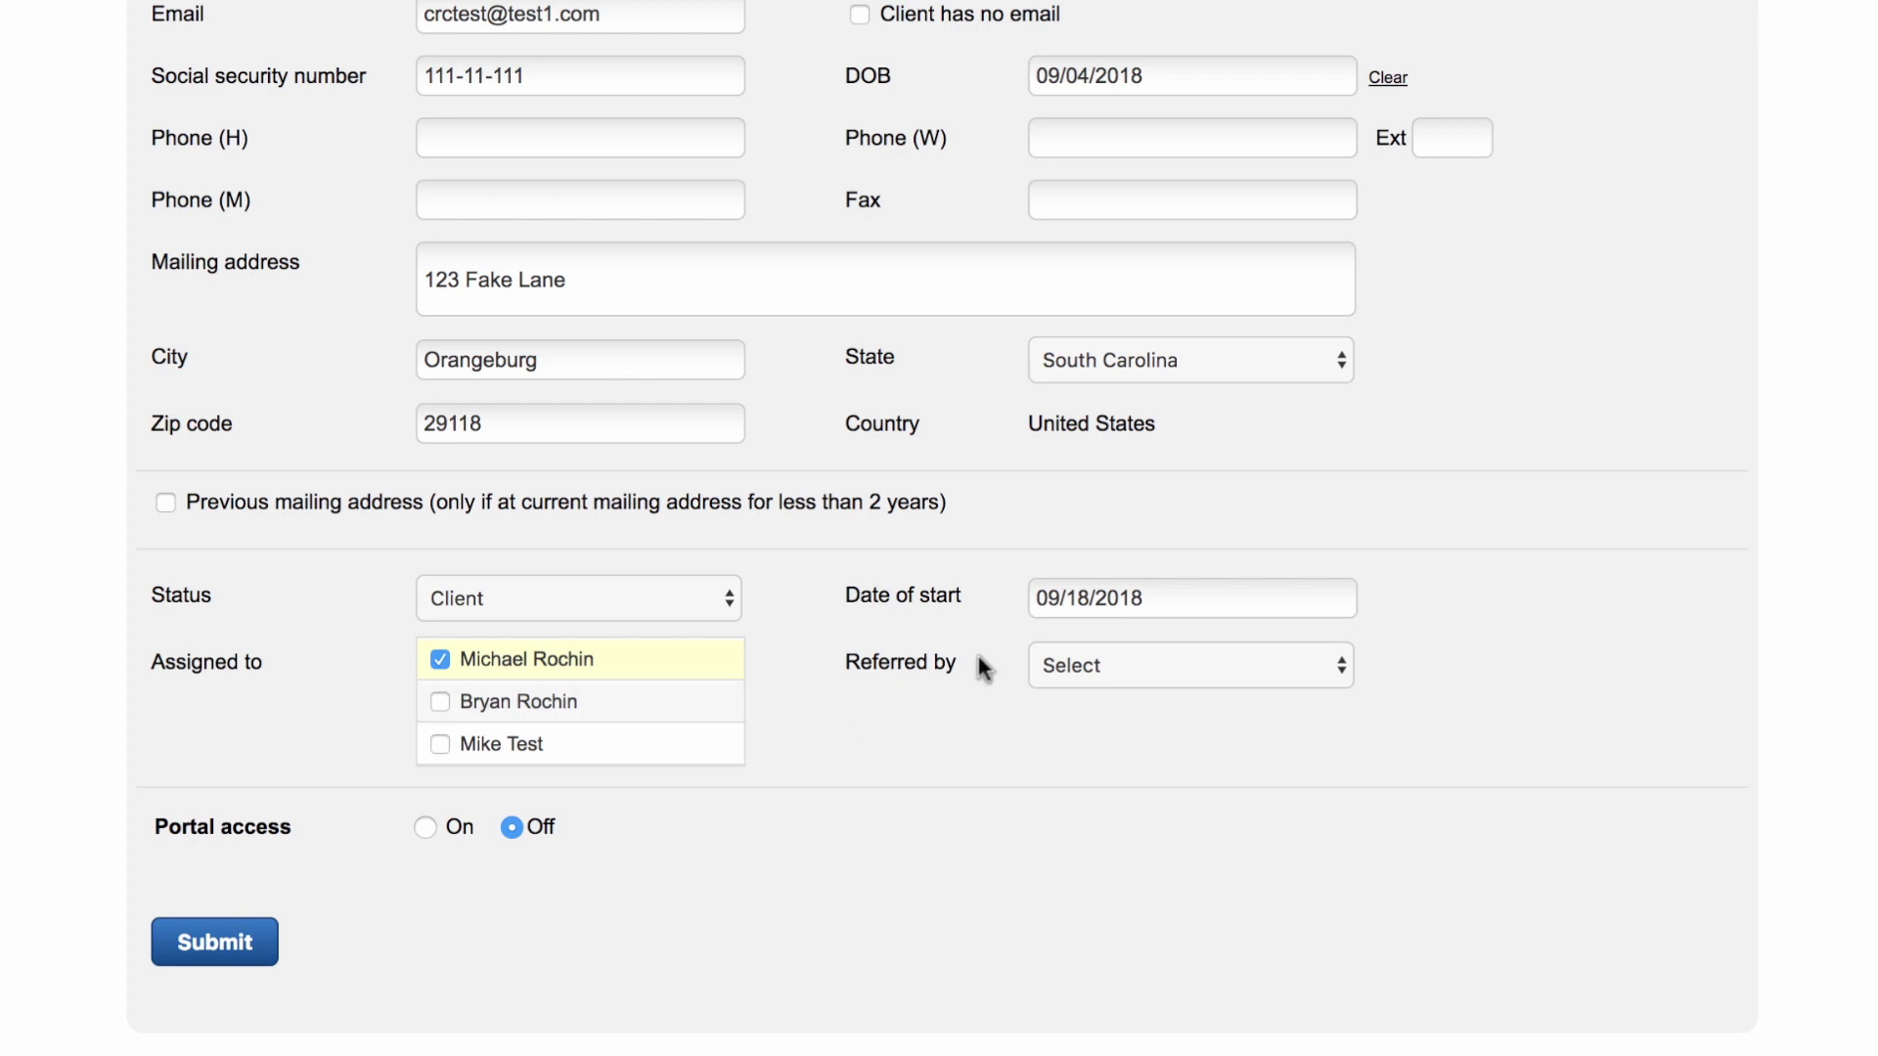
pyautogui.click(1056, 671)
pyautogui.click(957, 702)
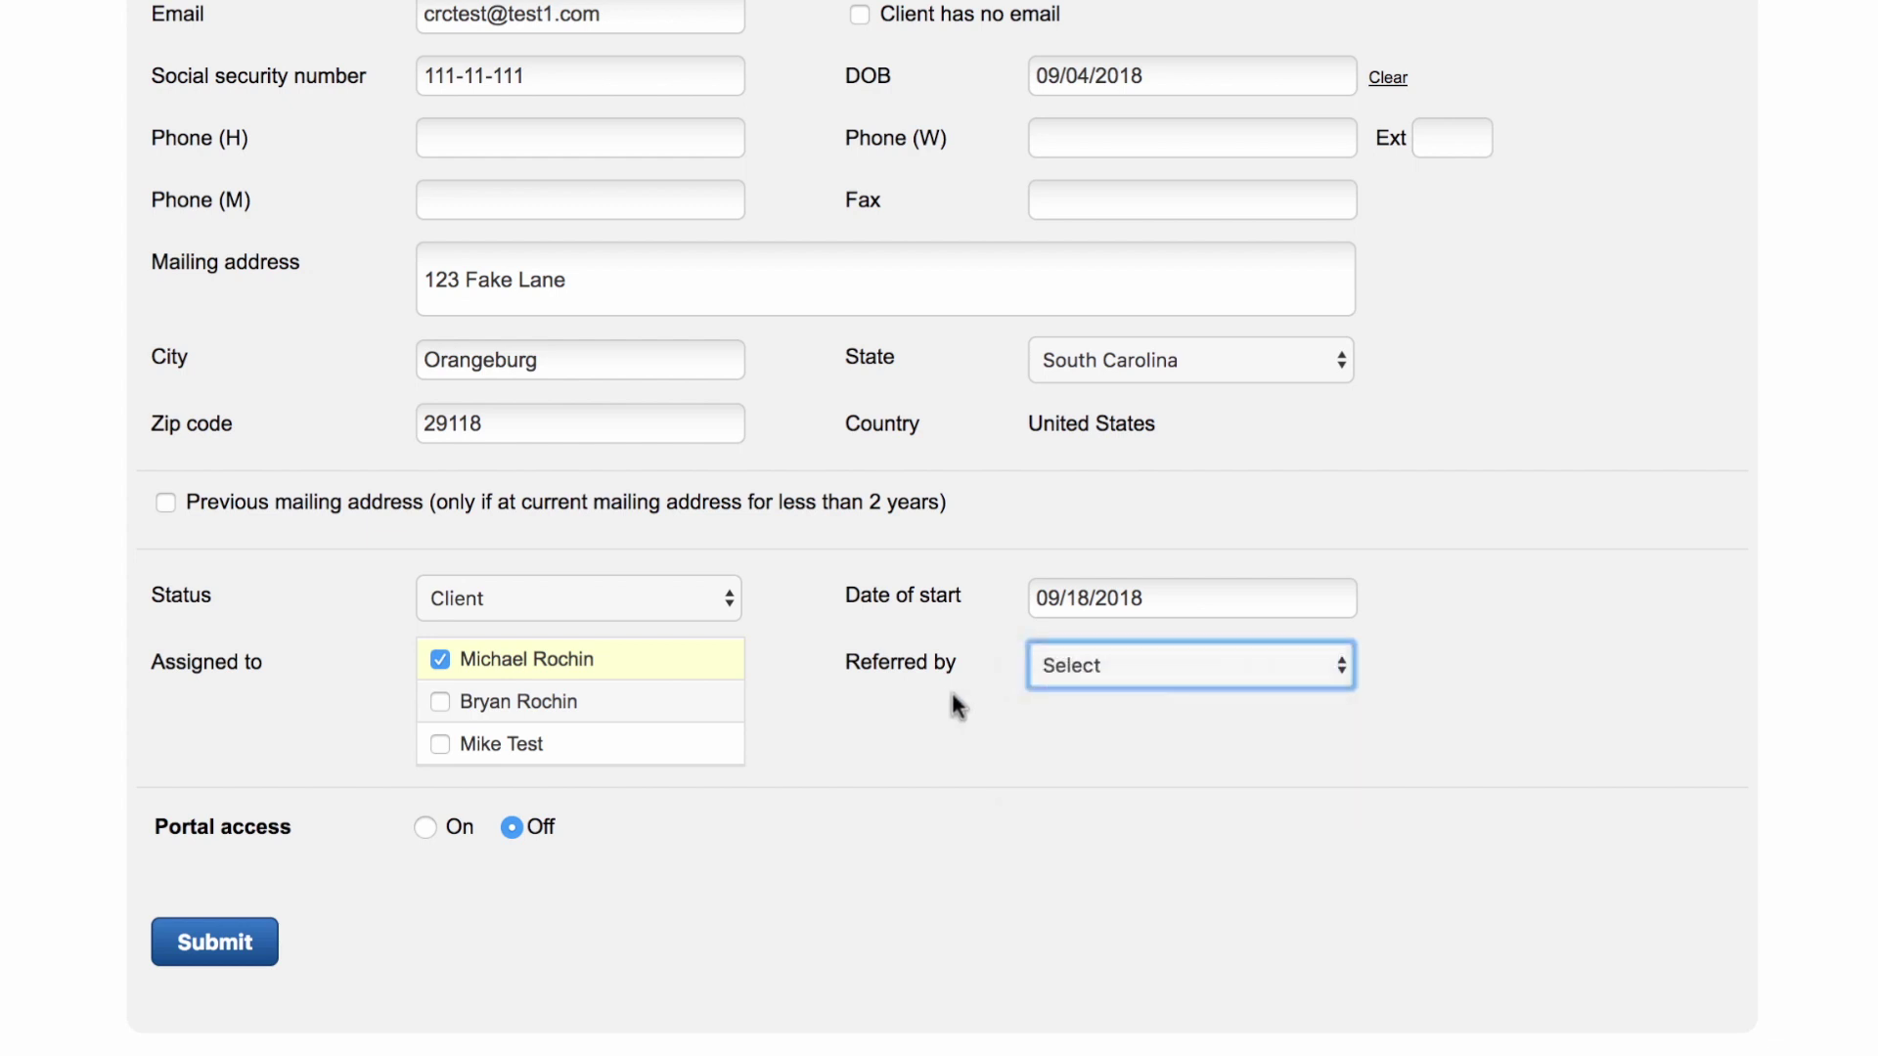
pyautogui.click(1047, 673)
pyautogui.click(1051, 696)
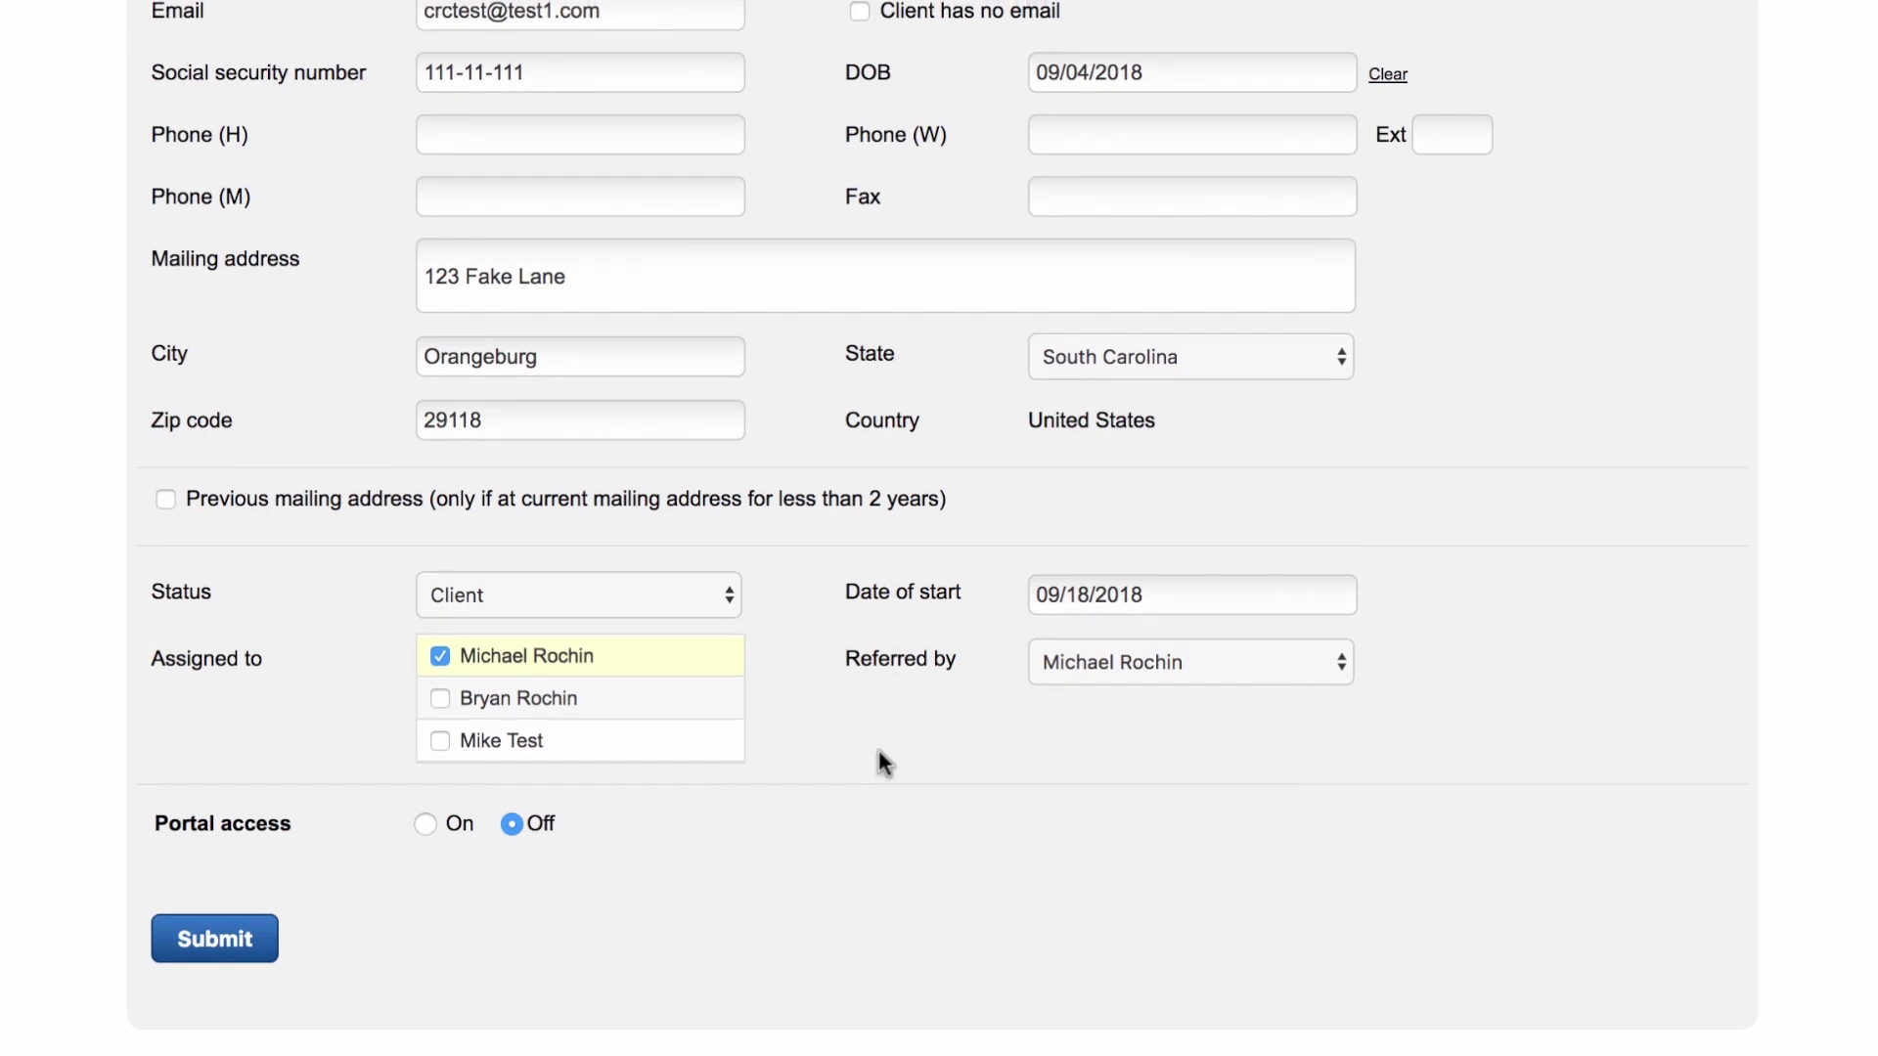
pyautogui.click(425, 828)
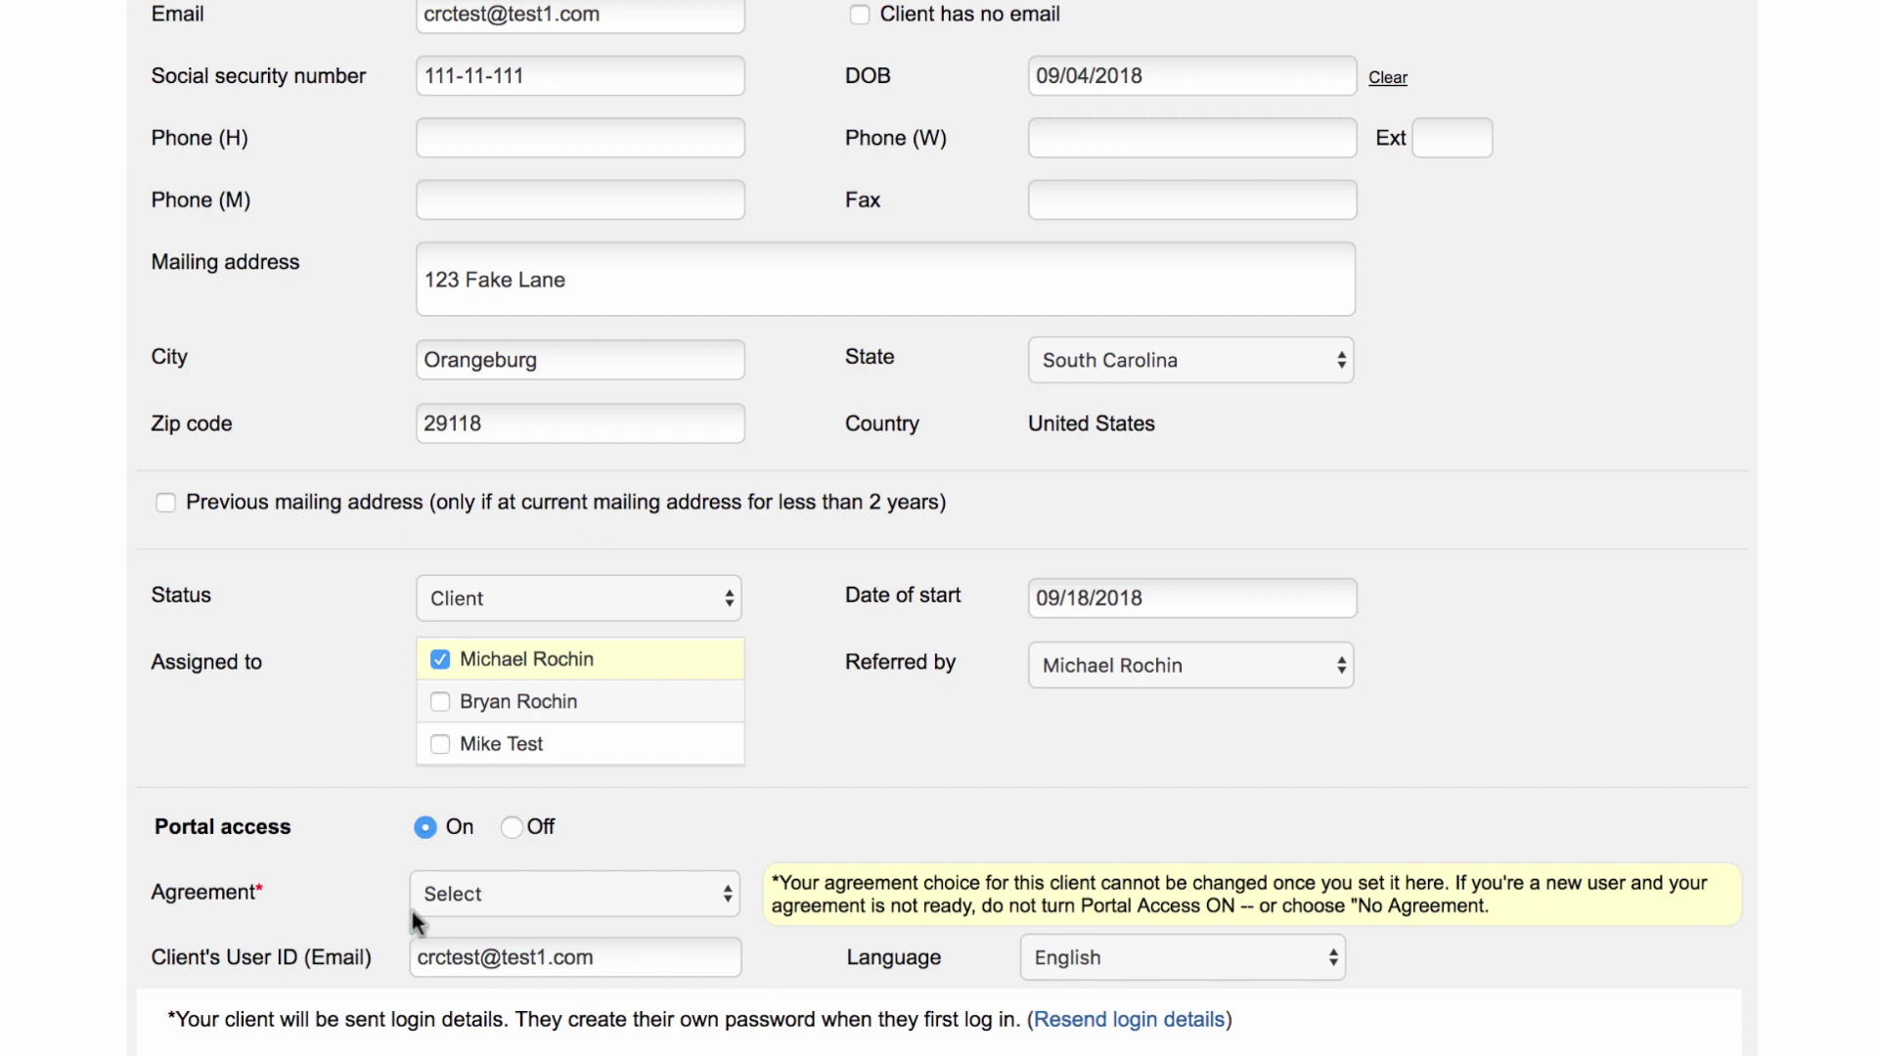
# Step: Keep English as the portal language, choose No Agreement, and submit the new client
pyautogui.scroll(-3, 413, 911)
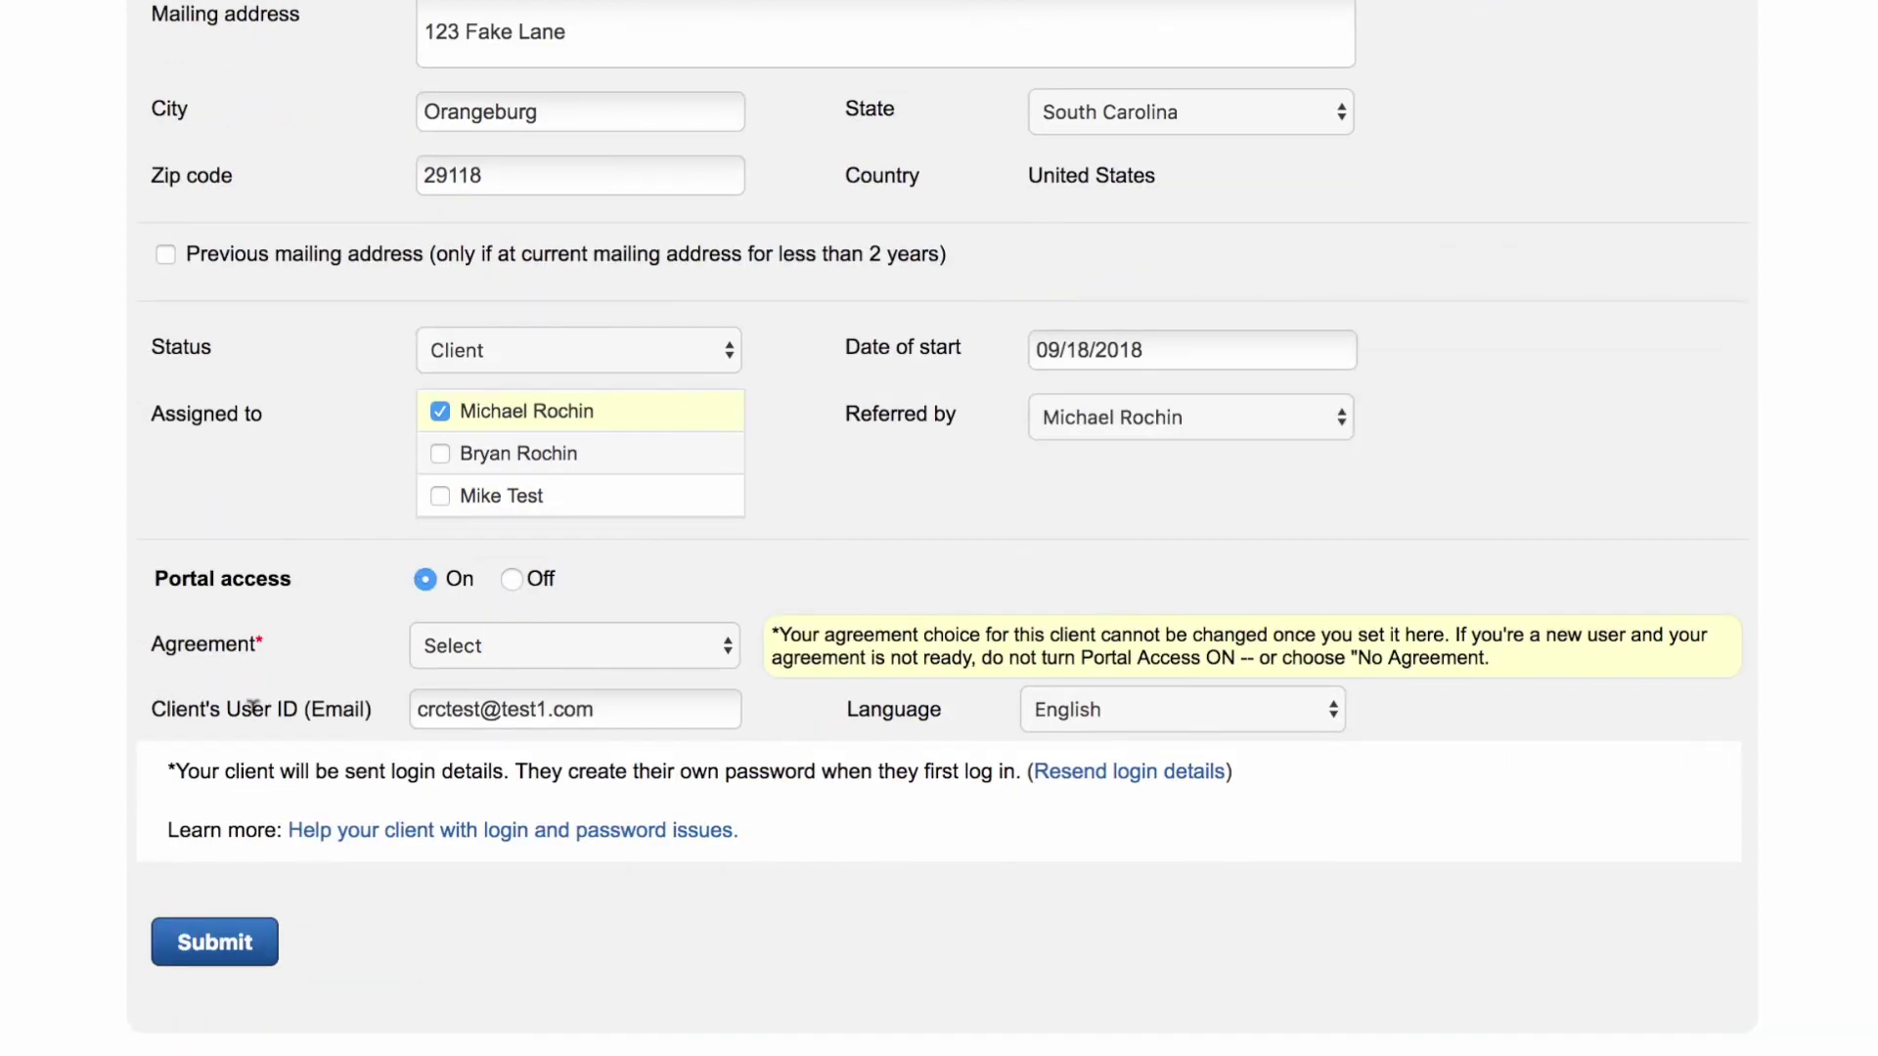
pyautogui.scroll(8, 518, 696)
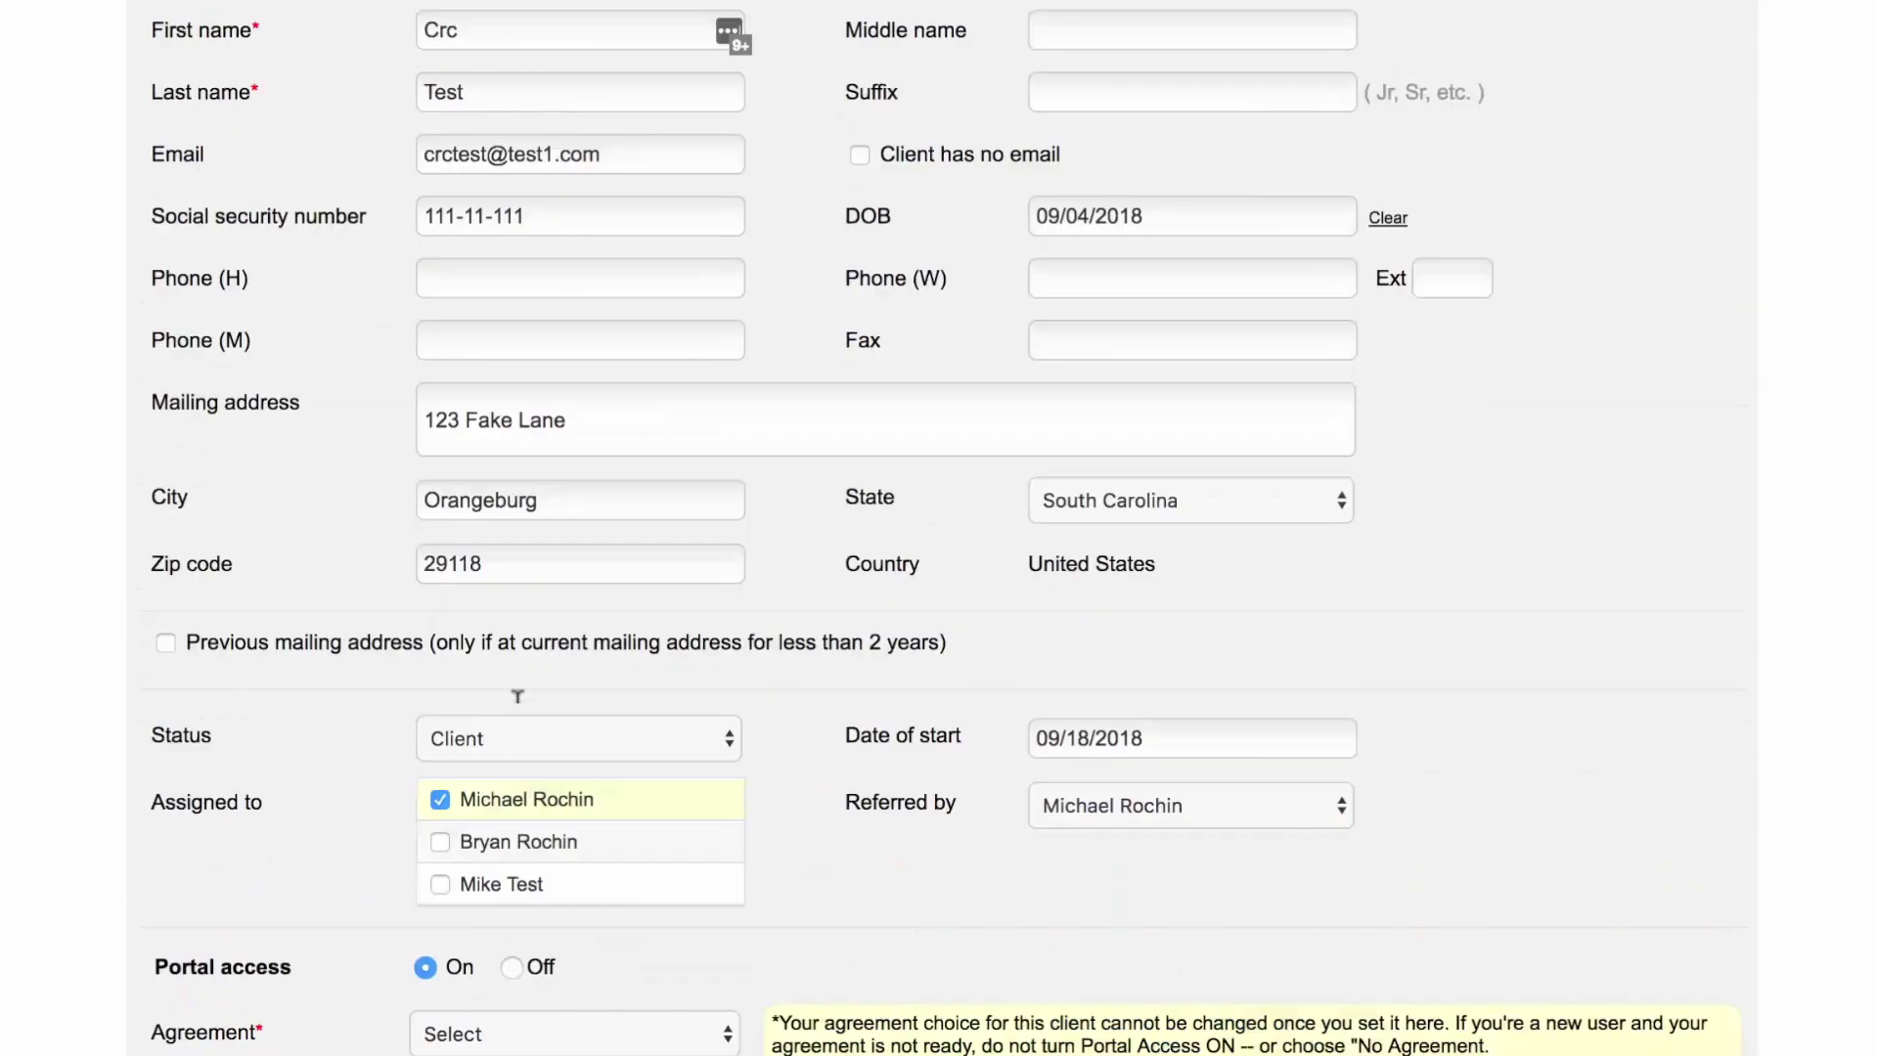
pyautogui.scroll(-2, 532, 489)
pyautogui.scroll(-6, 532, 489)
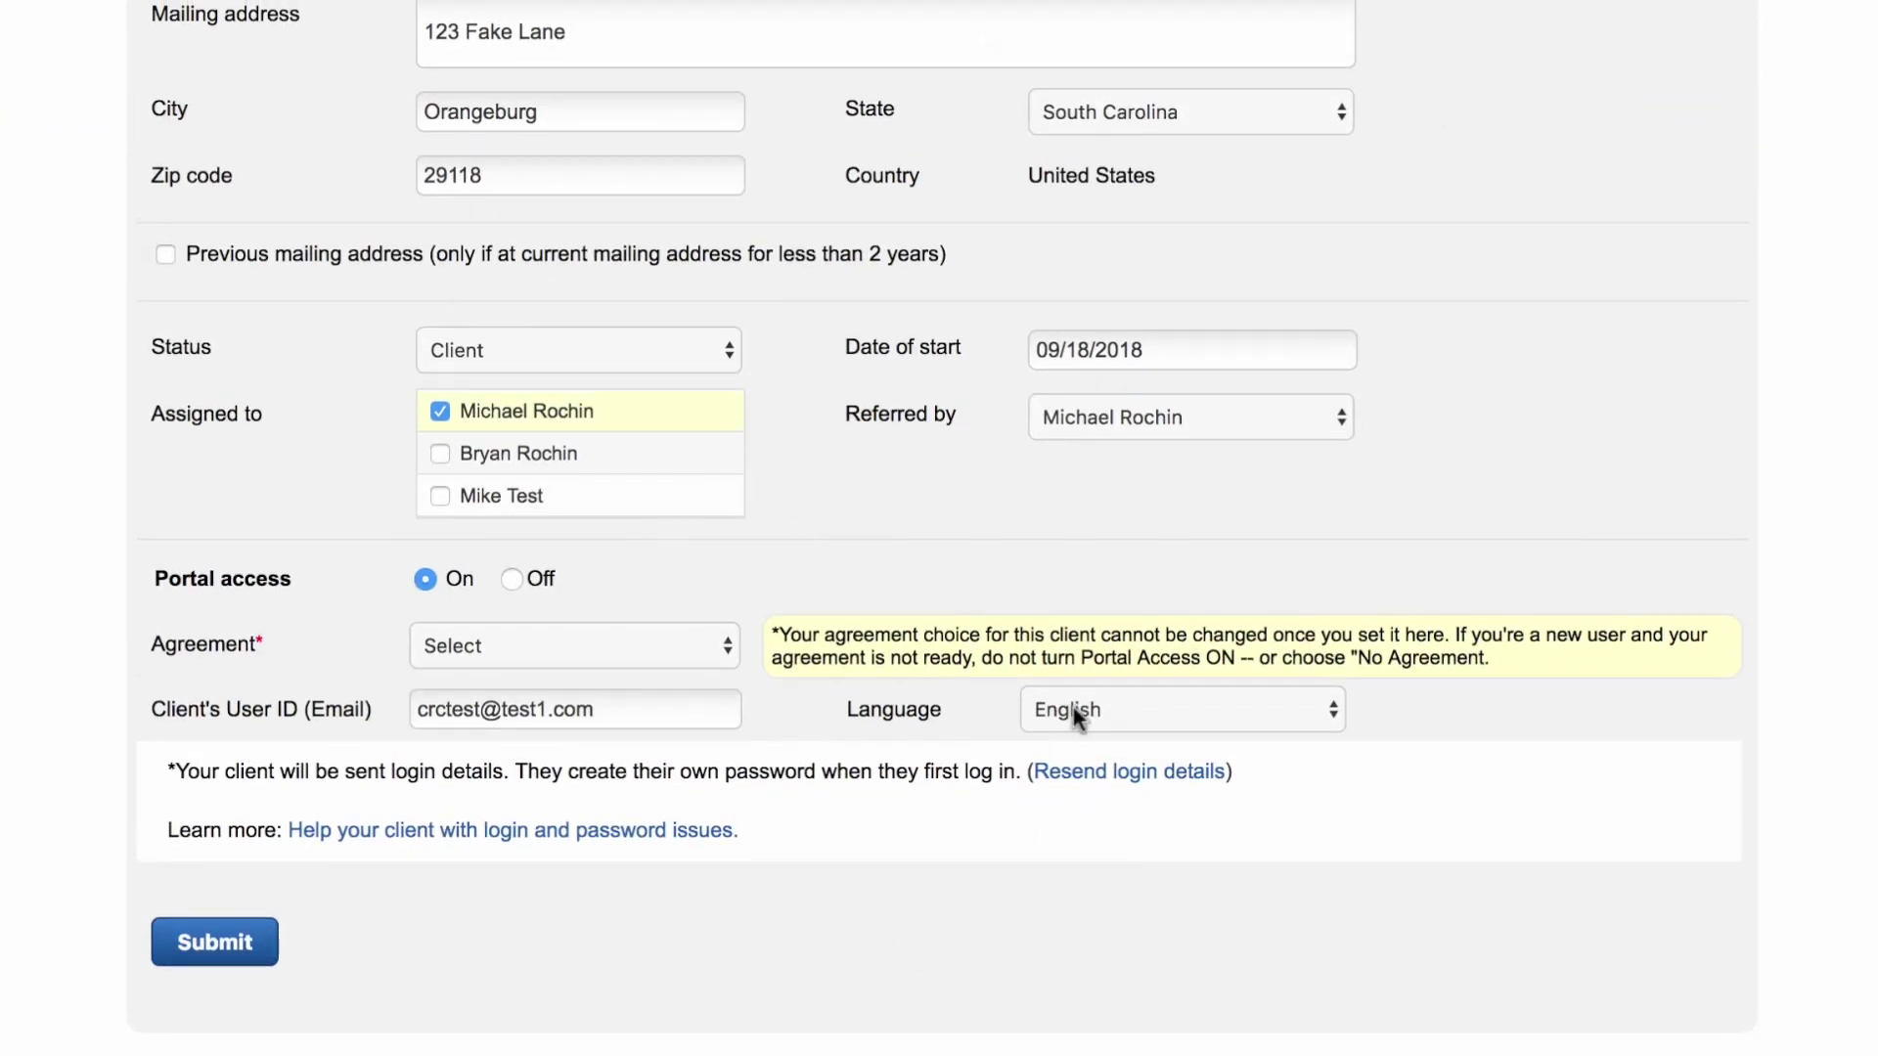
pyautogui.click(1072, 710)
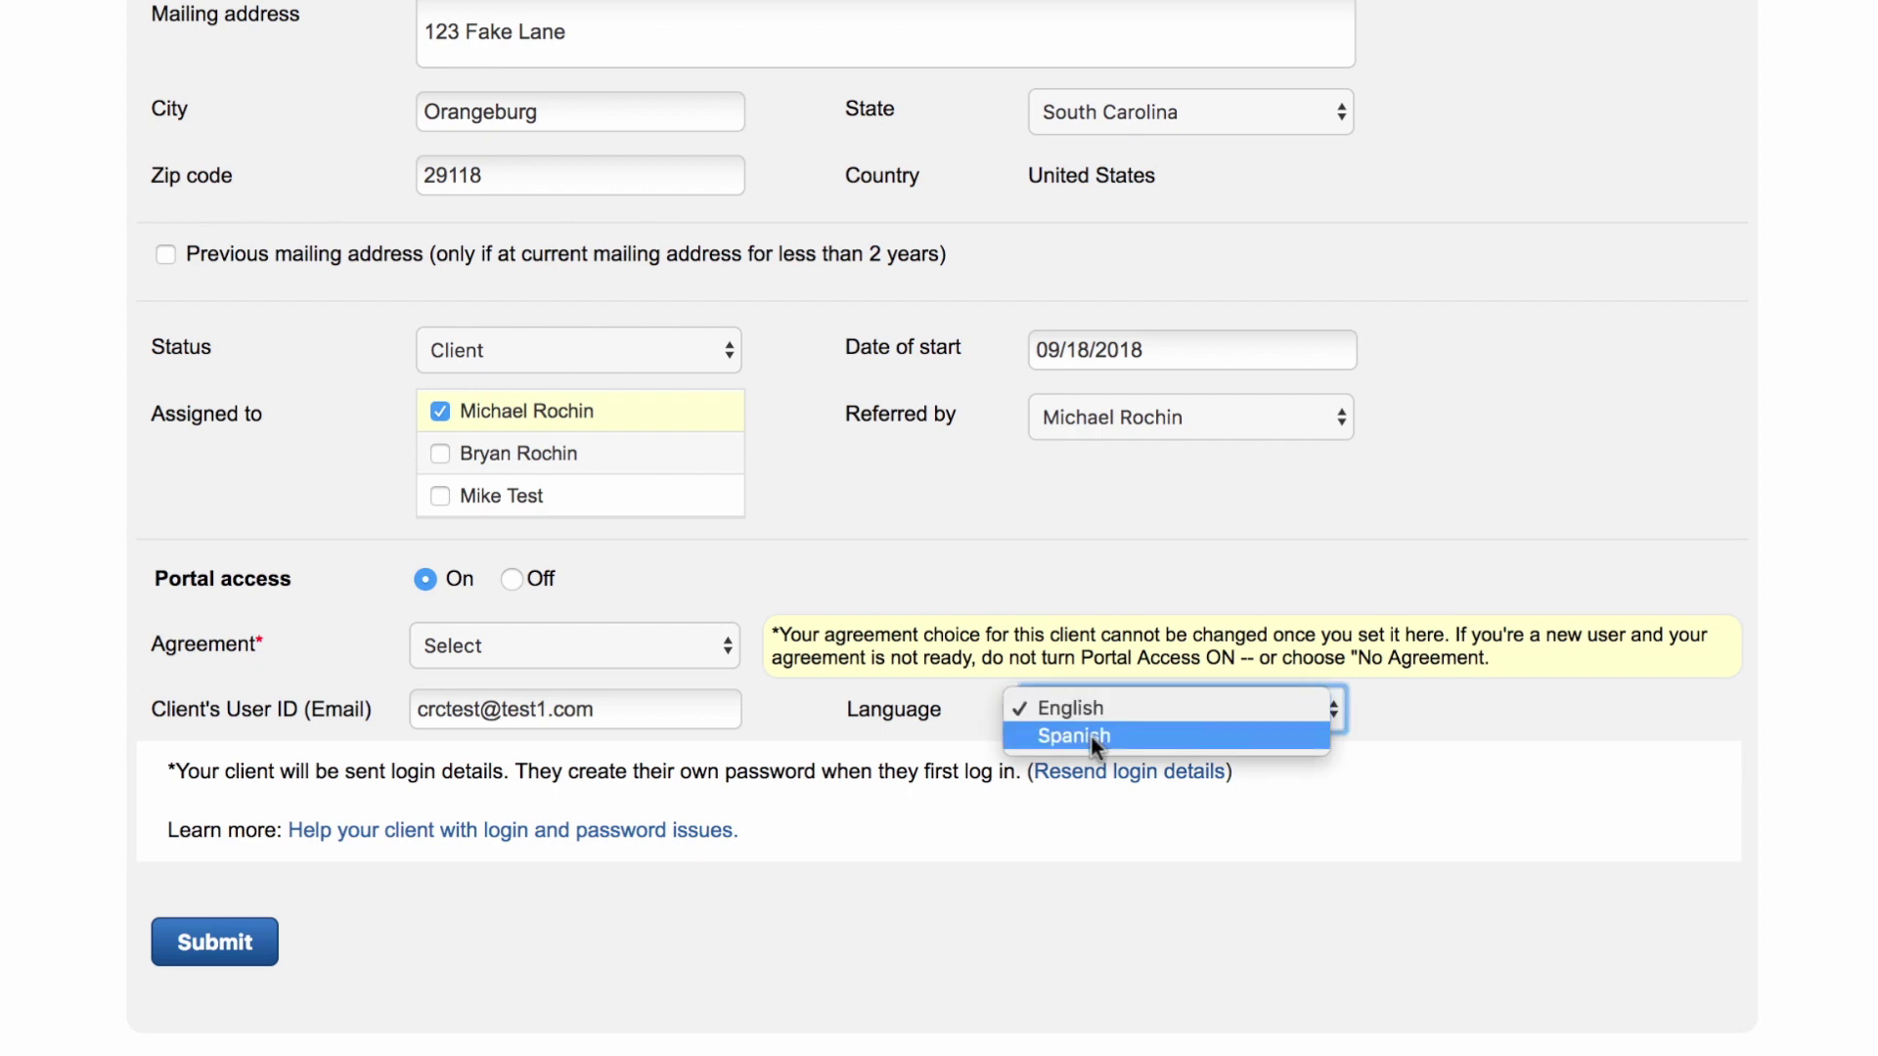
pyautogui.click(1858, 306)
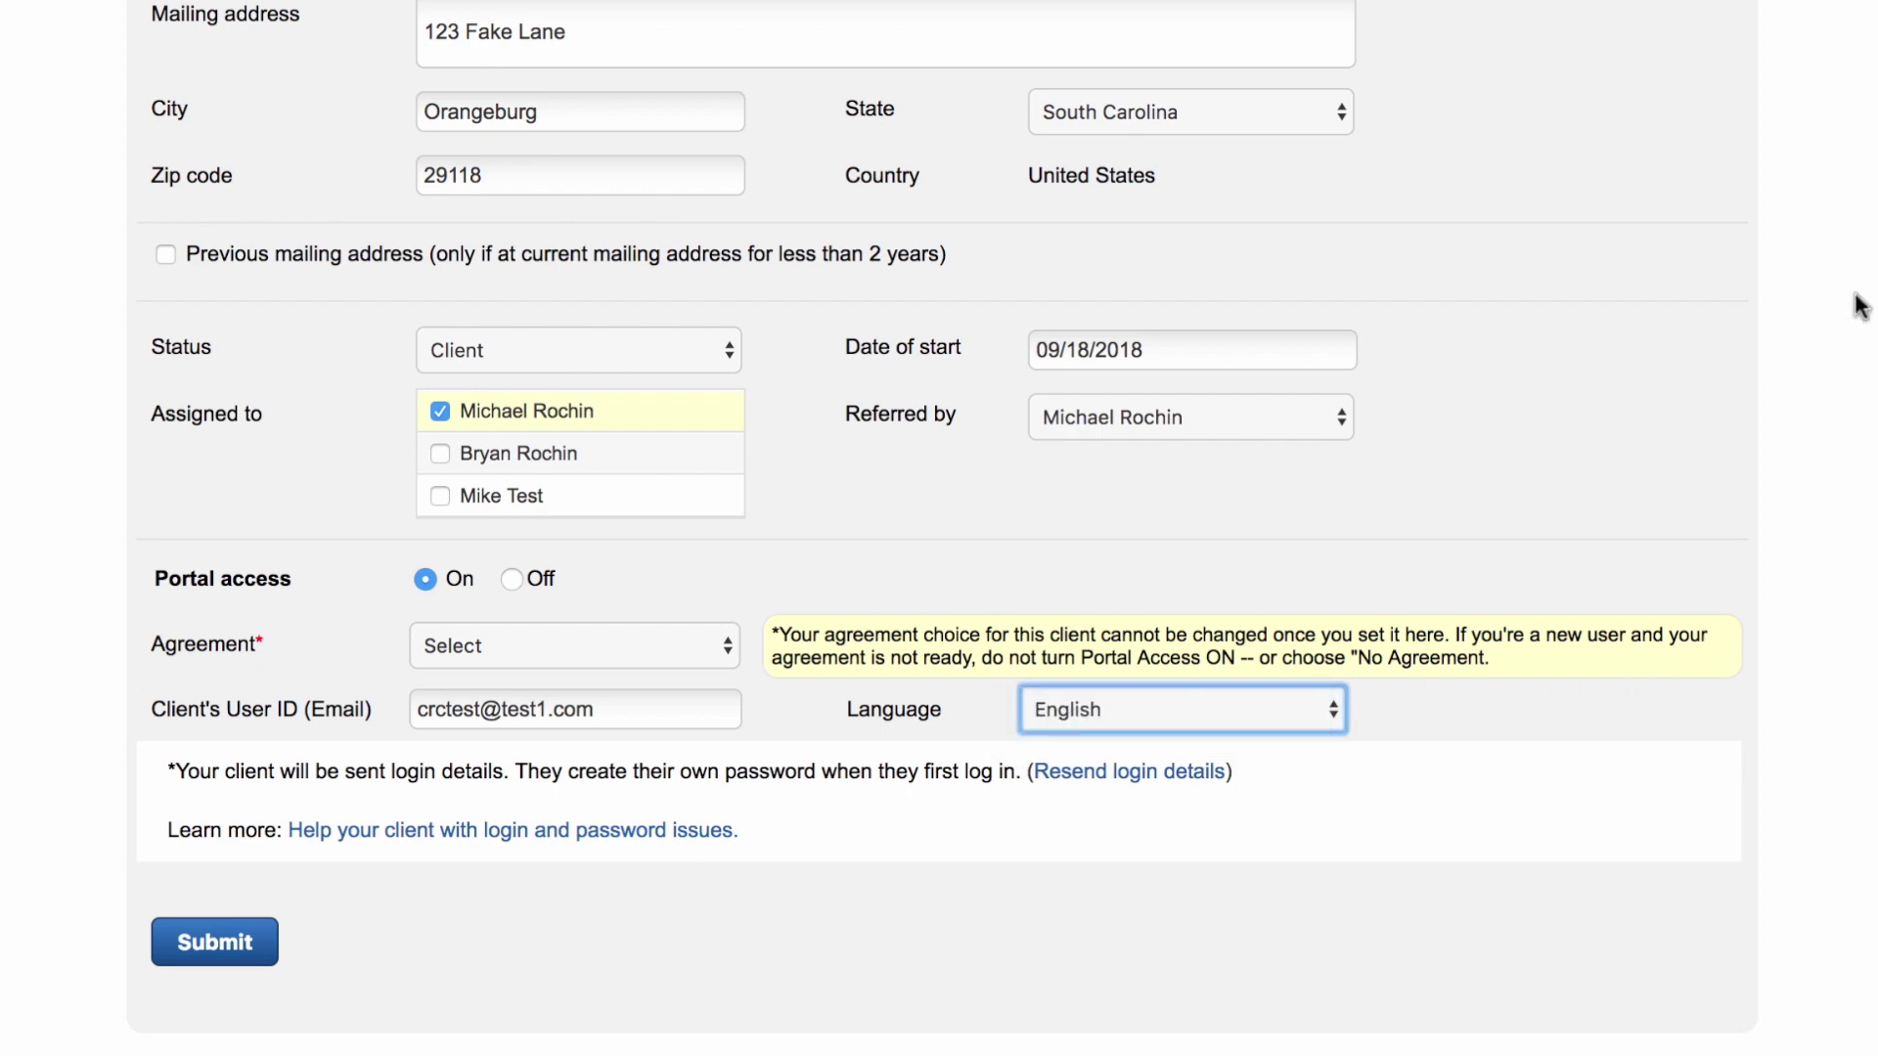
pyautogui.scroll(3, 1858, 305)
pyautogui.scroll(-3, 1858, 305)
pyautogui.click(231, 937)
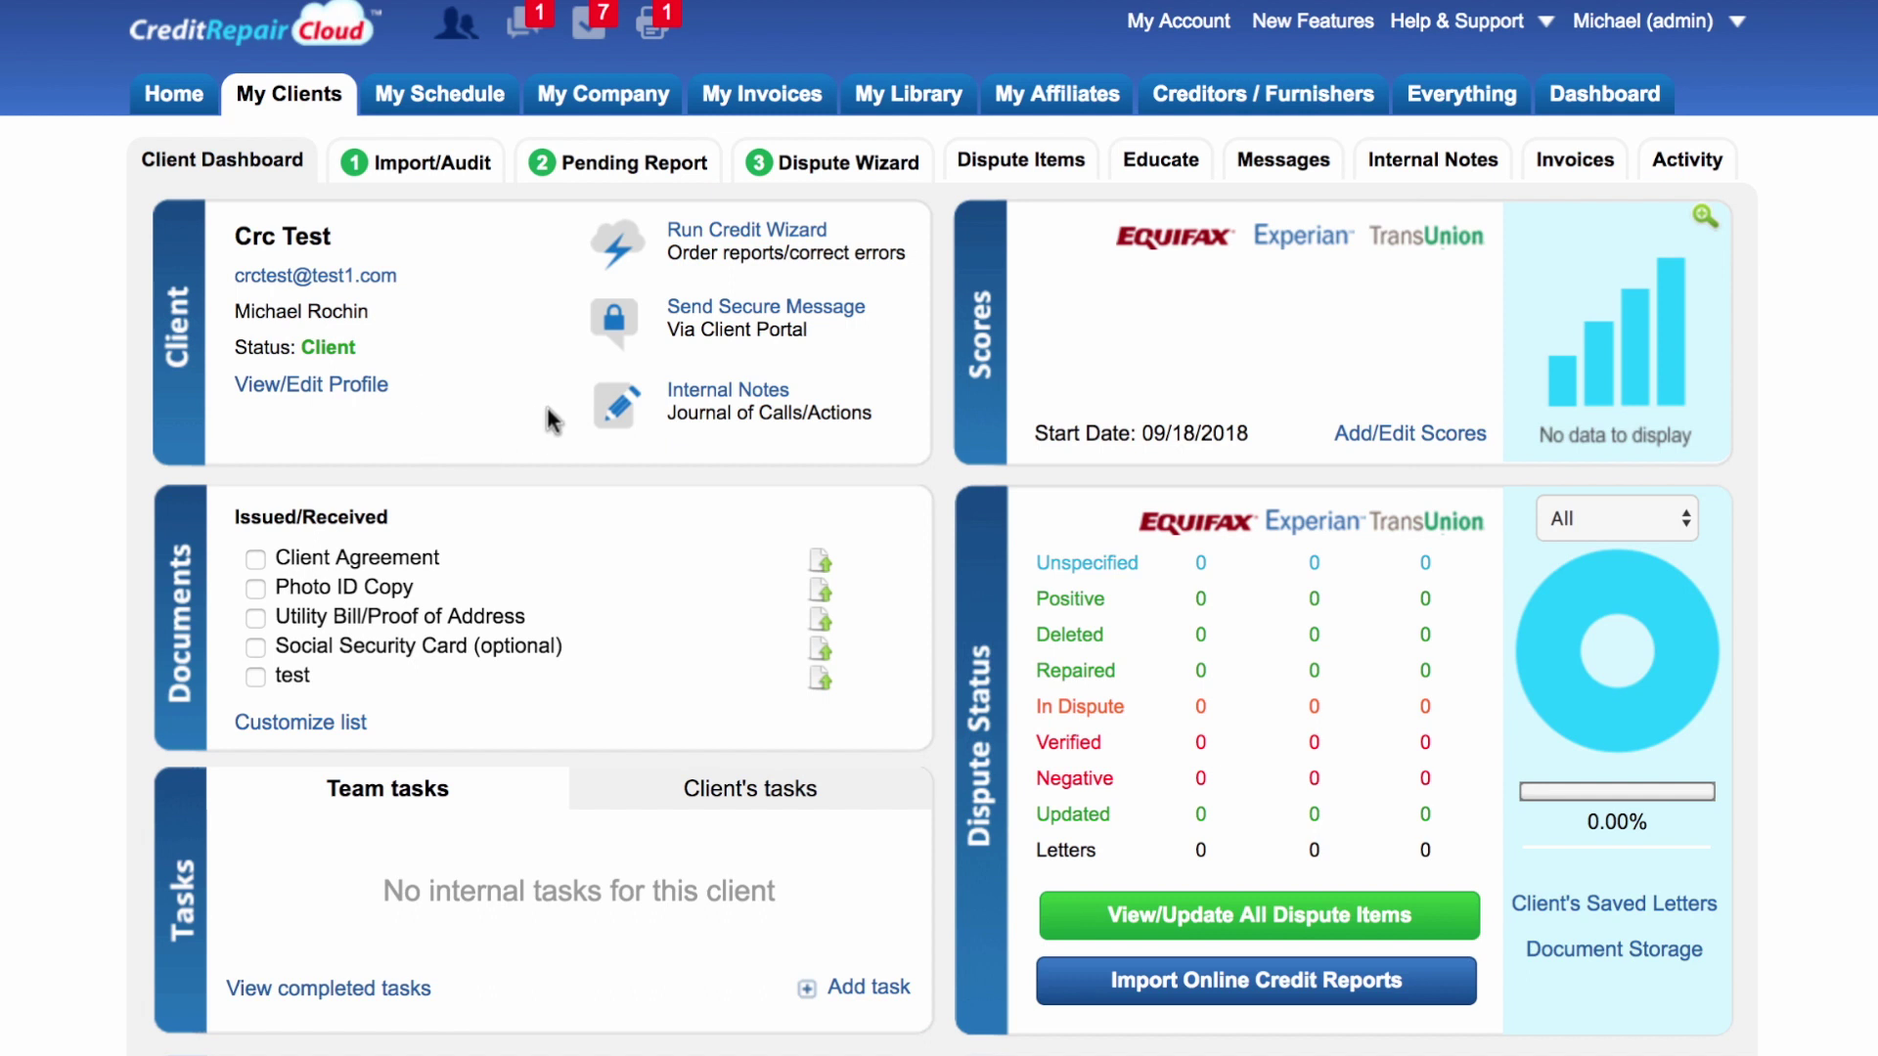
# Step: Go from the new client's dashboard to the My Company settings page
pyautogui.click(585, 112)
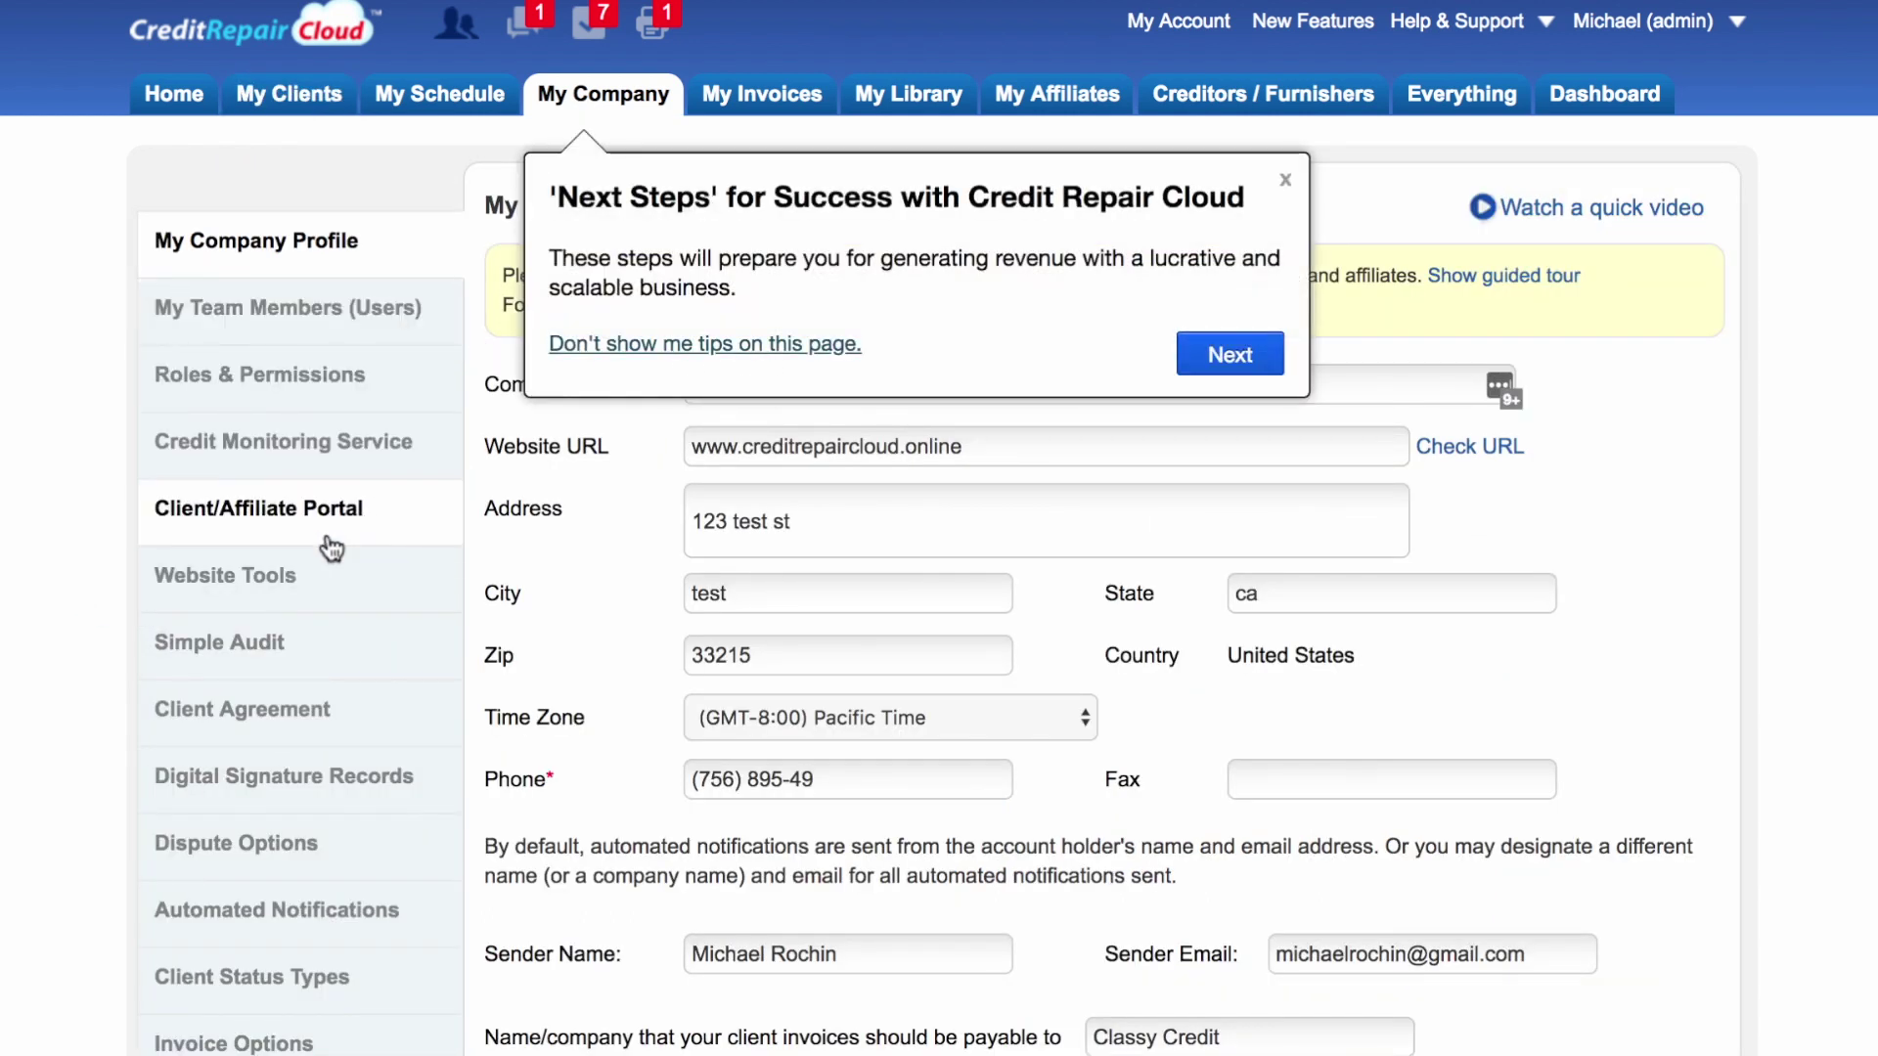
# Step: Open the Client/Affiliate Portal settings and launch the client portal preview
pyautogui.click(293, 516)
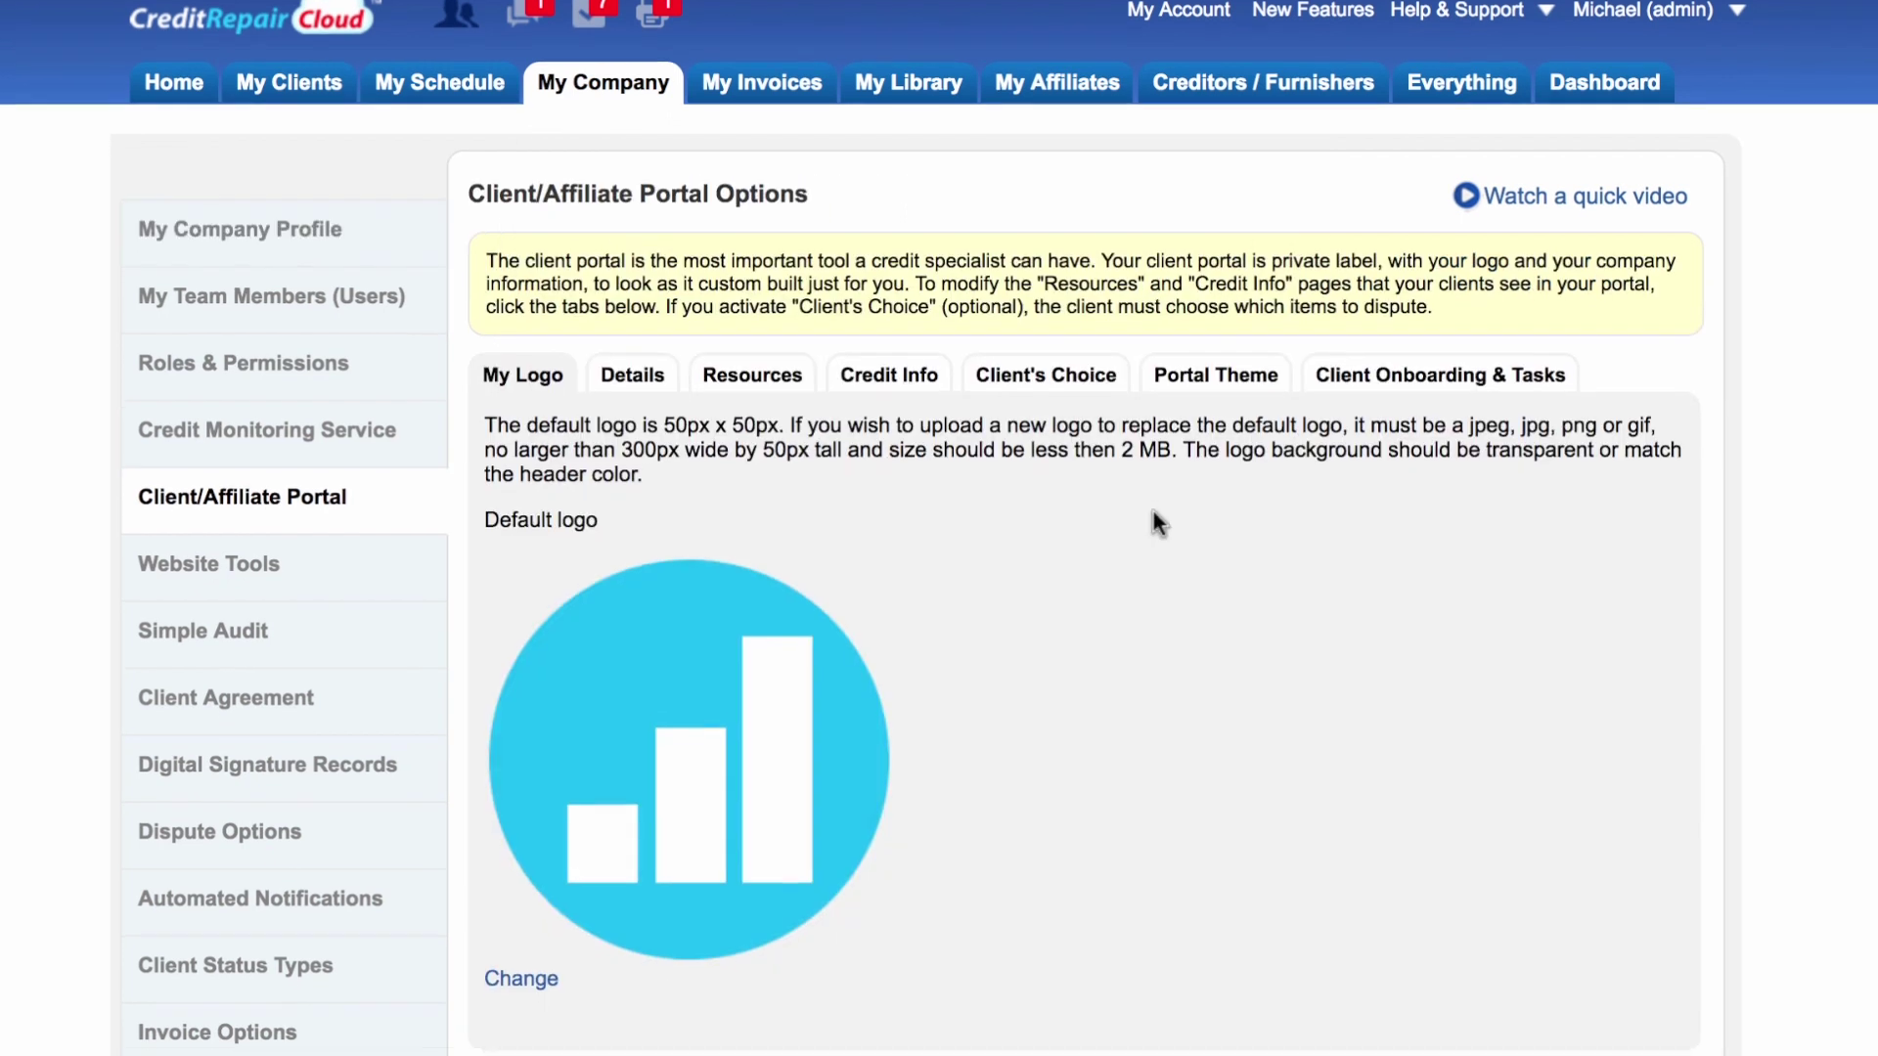
pyautogui.scroll(-5, 1153, 512)
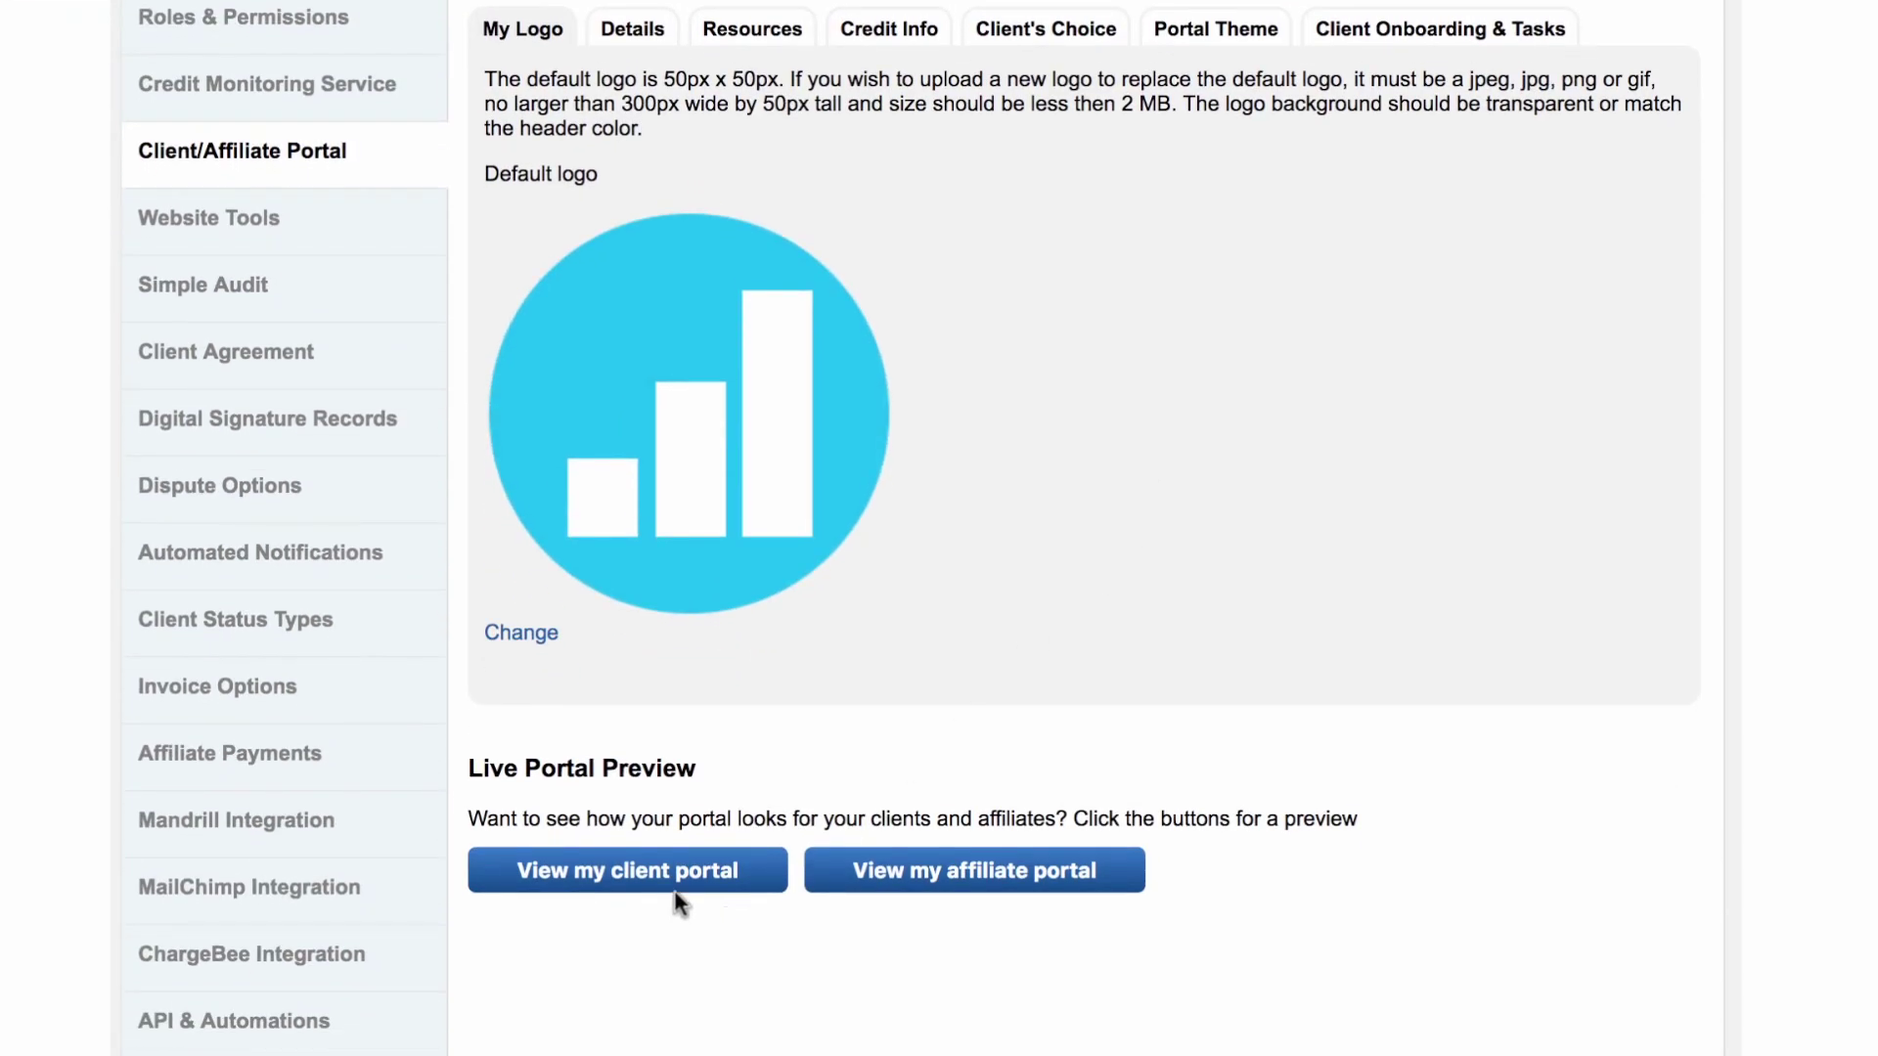
pyautogui.click(672, 882)
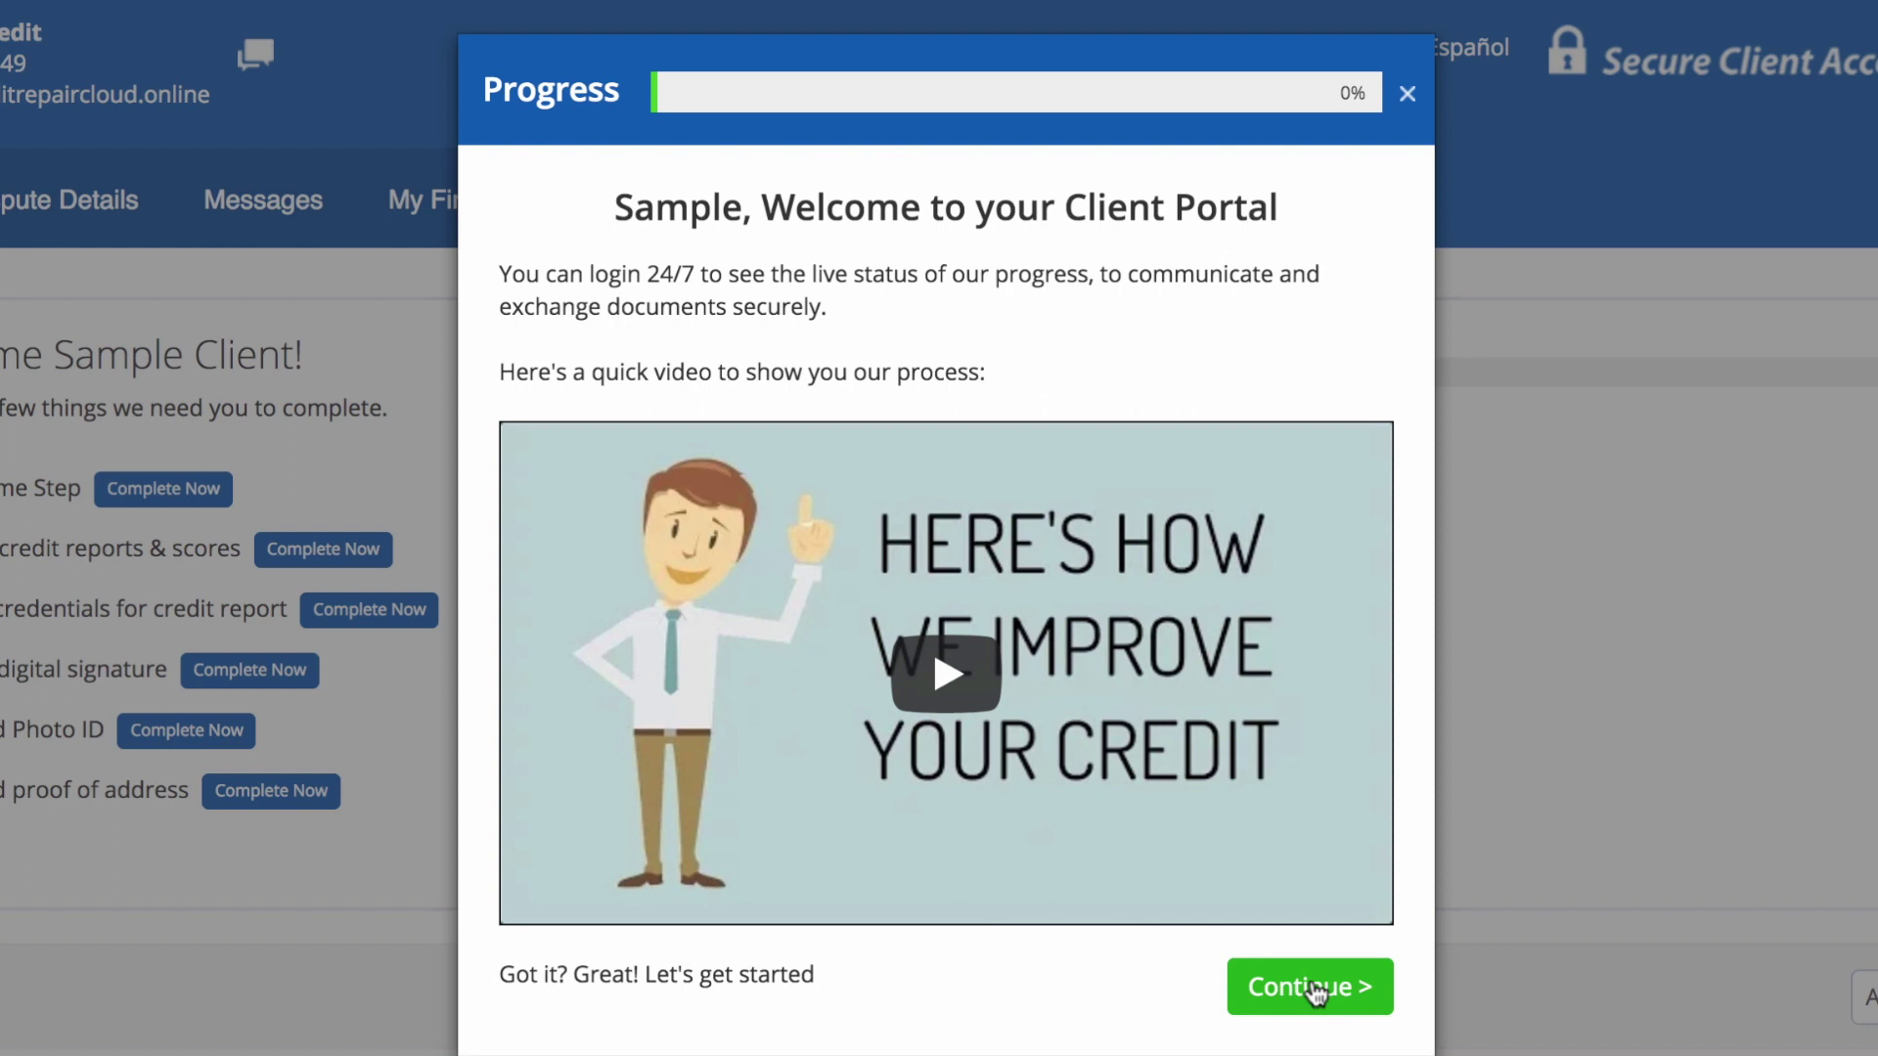
# Step: Advance past the welcome and order-reports steps to the credit monitoring login form
pyautogui.click(1316, 993)
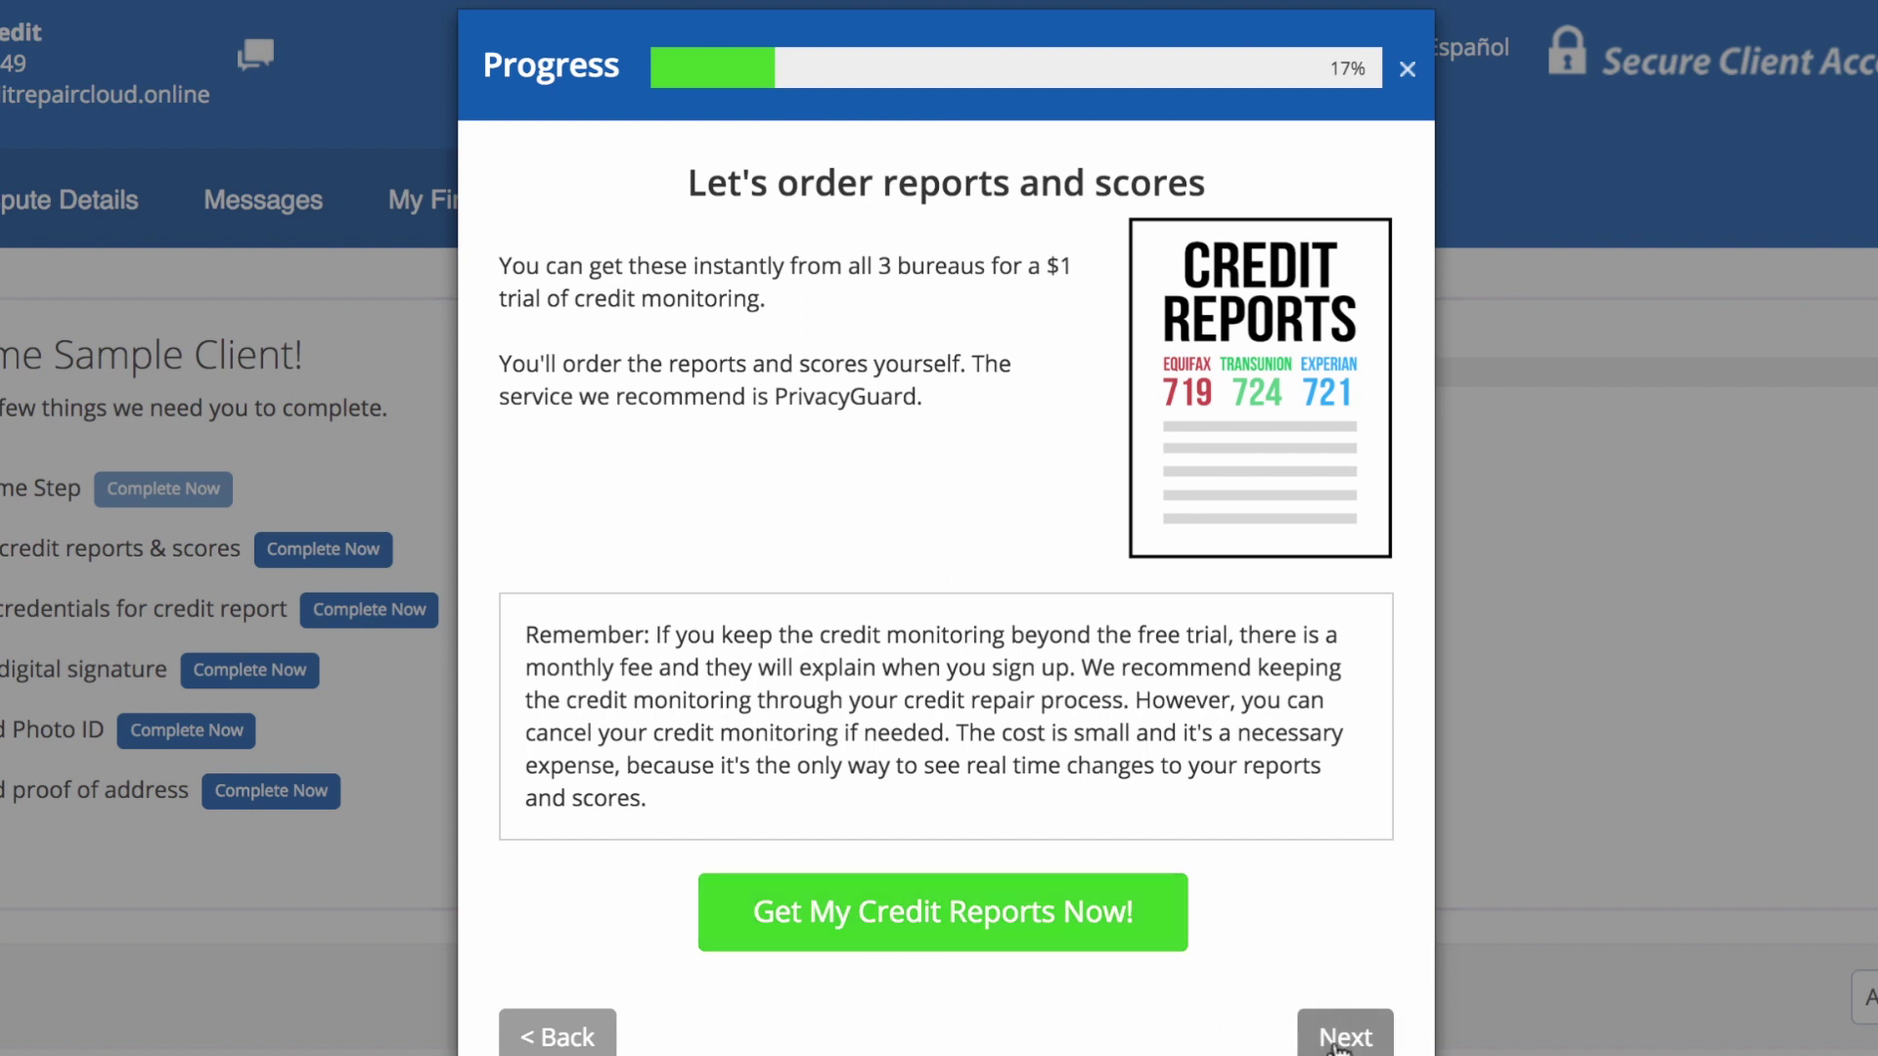
pyautogui.click(1345, 1041)
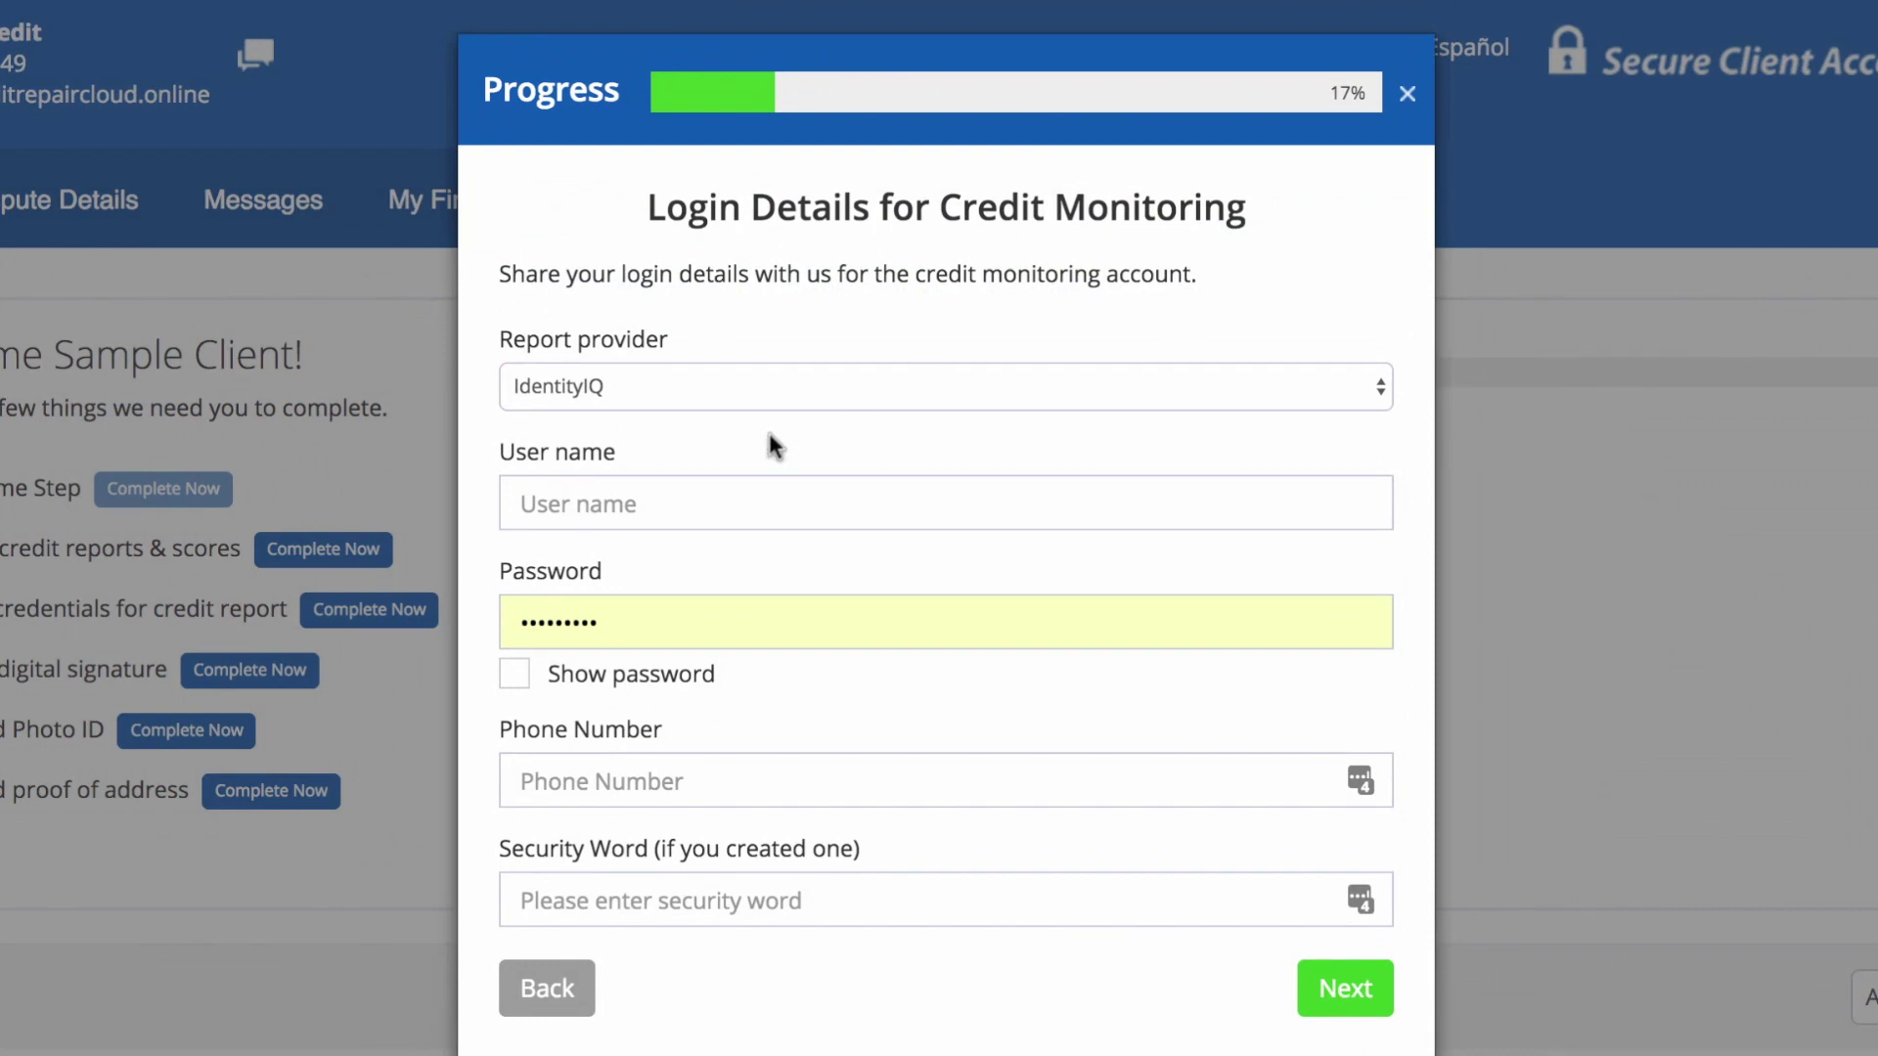
# Step: Enter 'test' as the monitoring user name and move past the signature style step
pyautogui.click(738, 496)
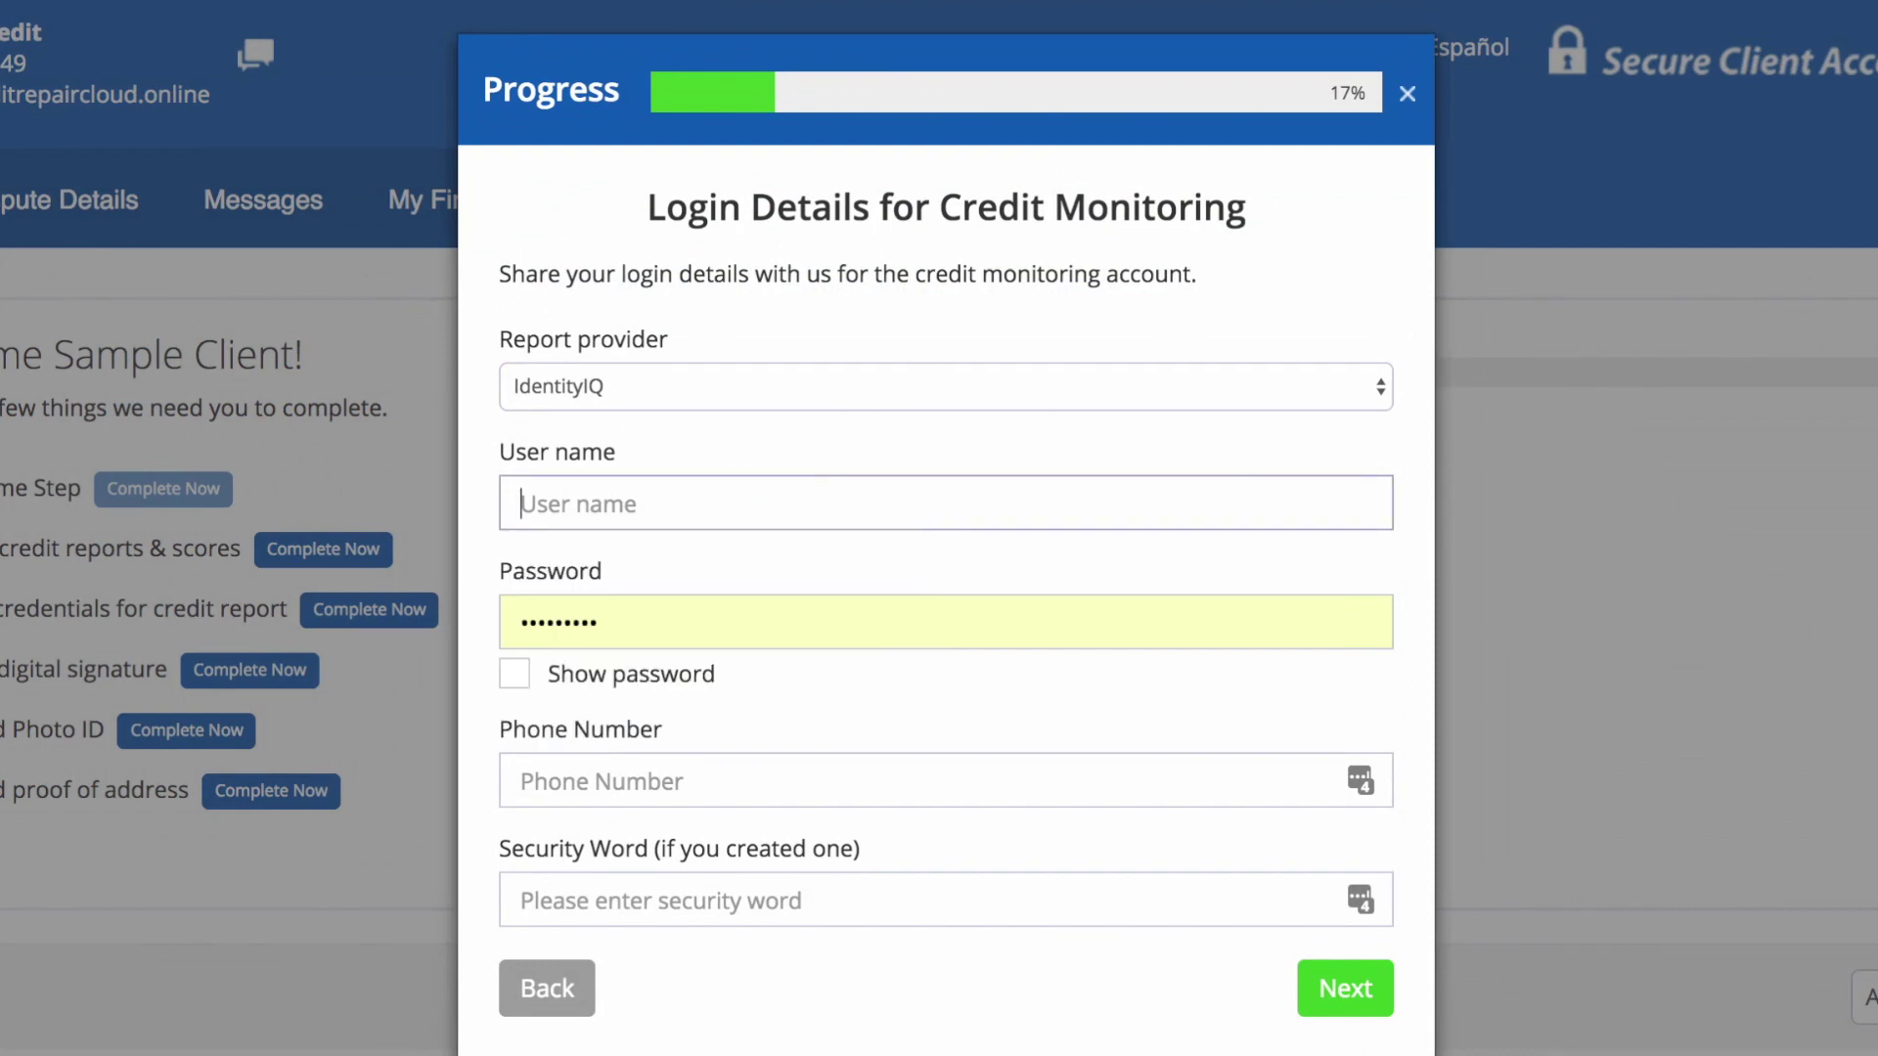
pyautogui.write('test')
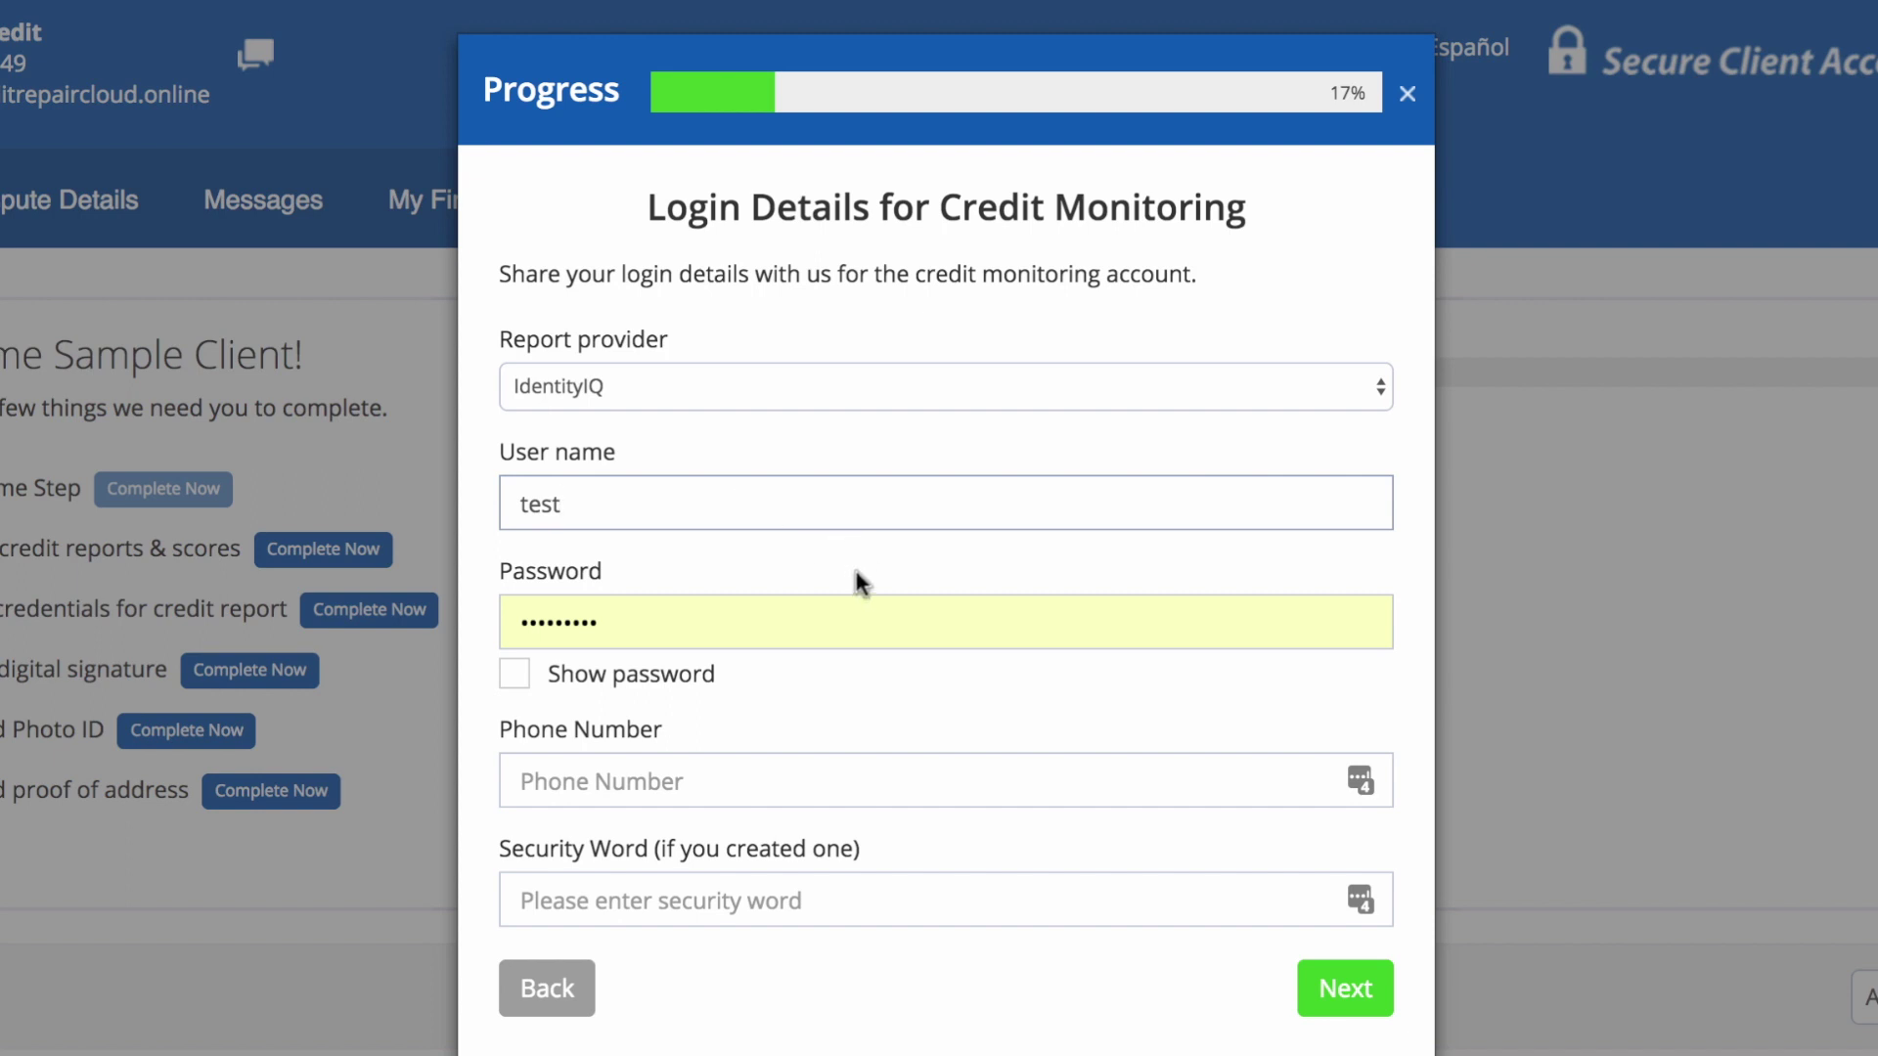
pyautogui.click(845, 734)
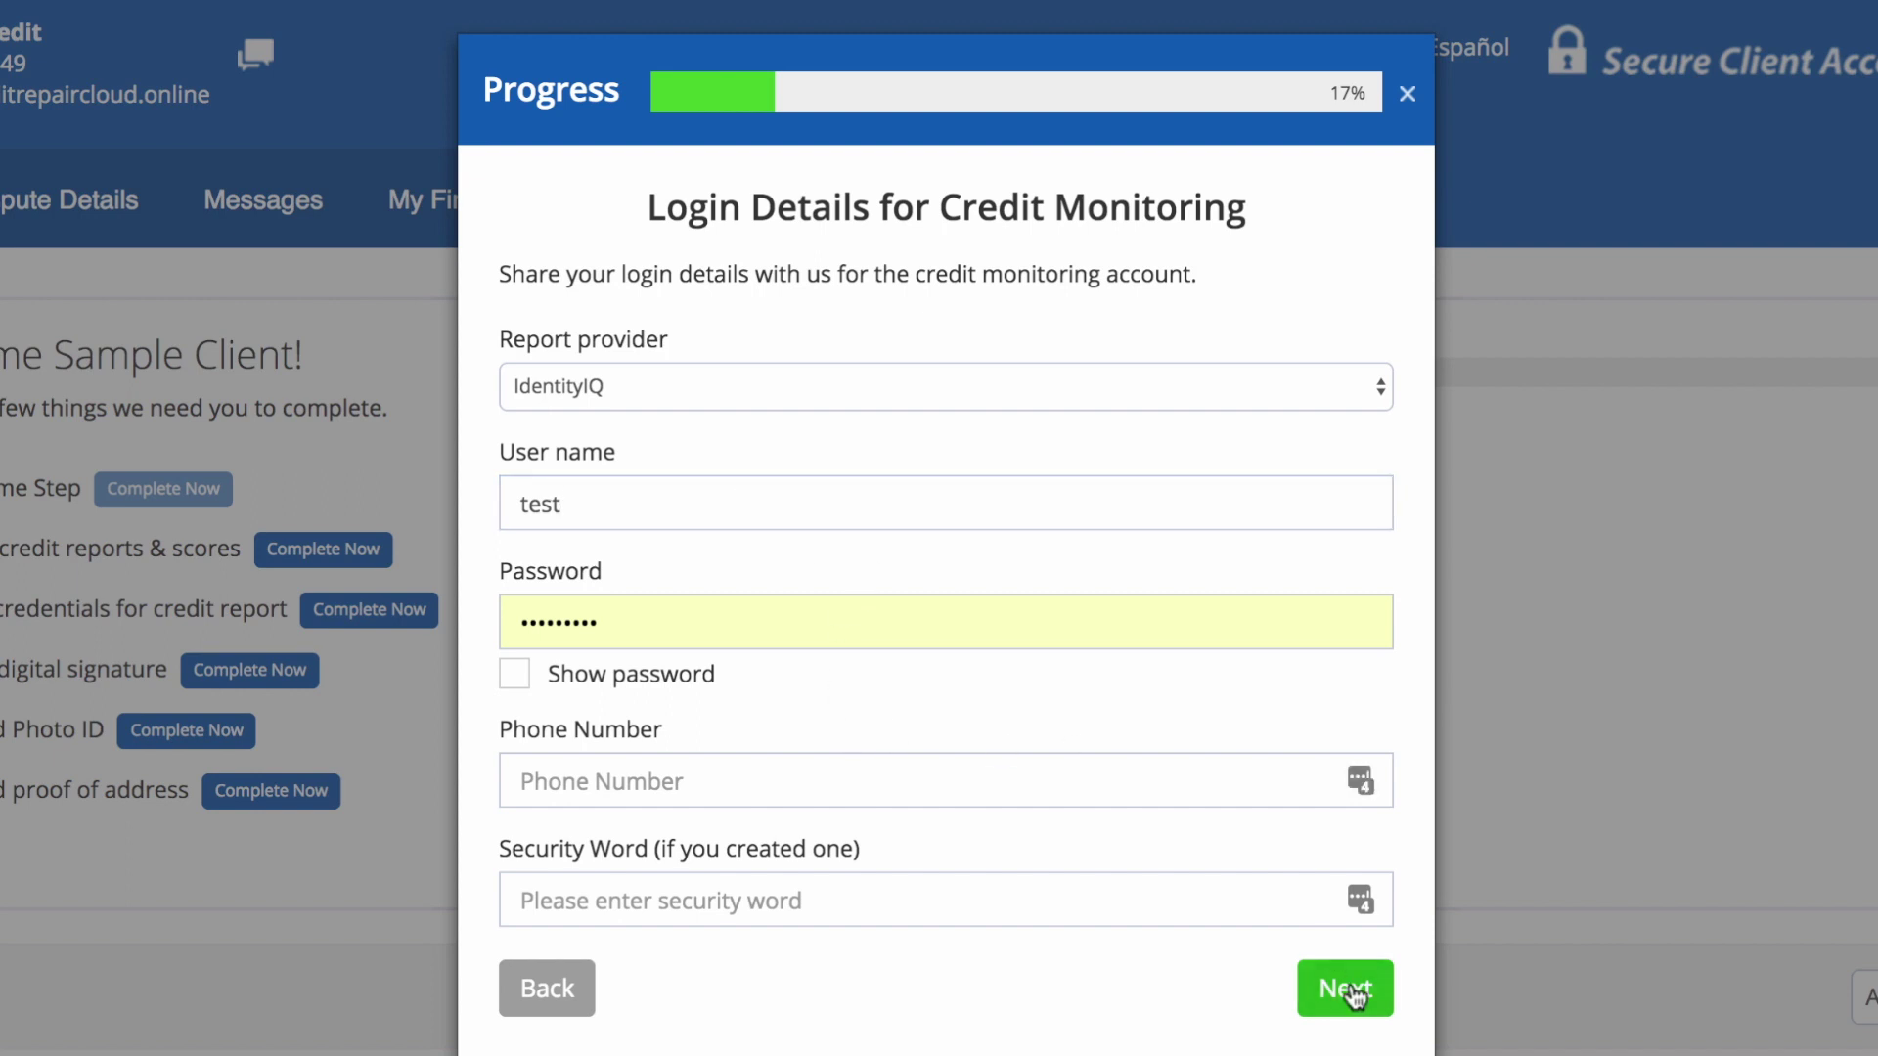
pyautogui.click(1355, 995)
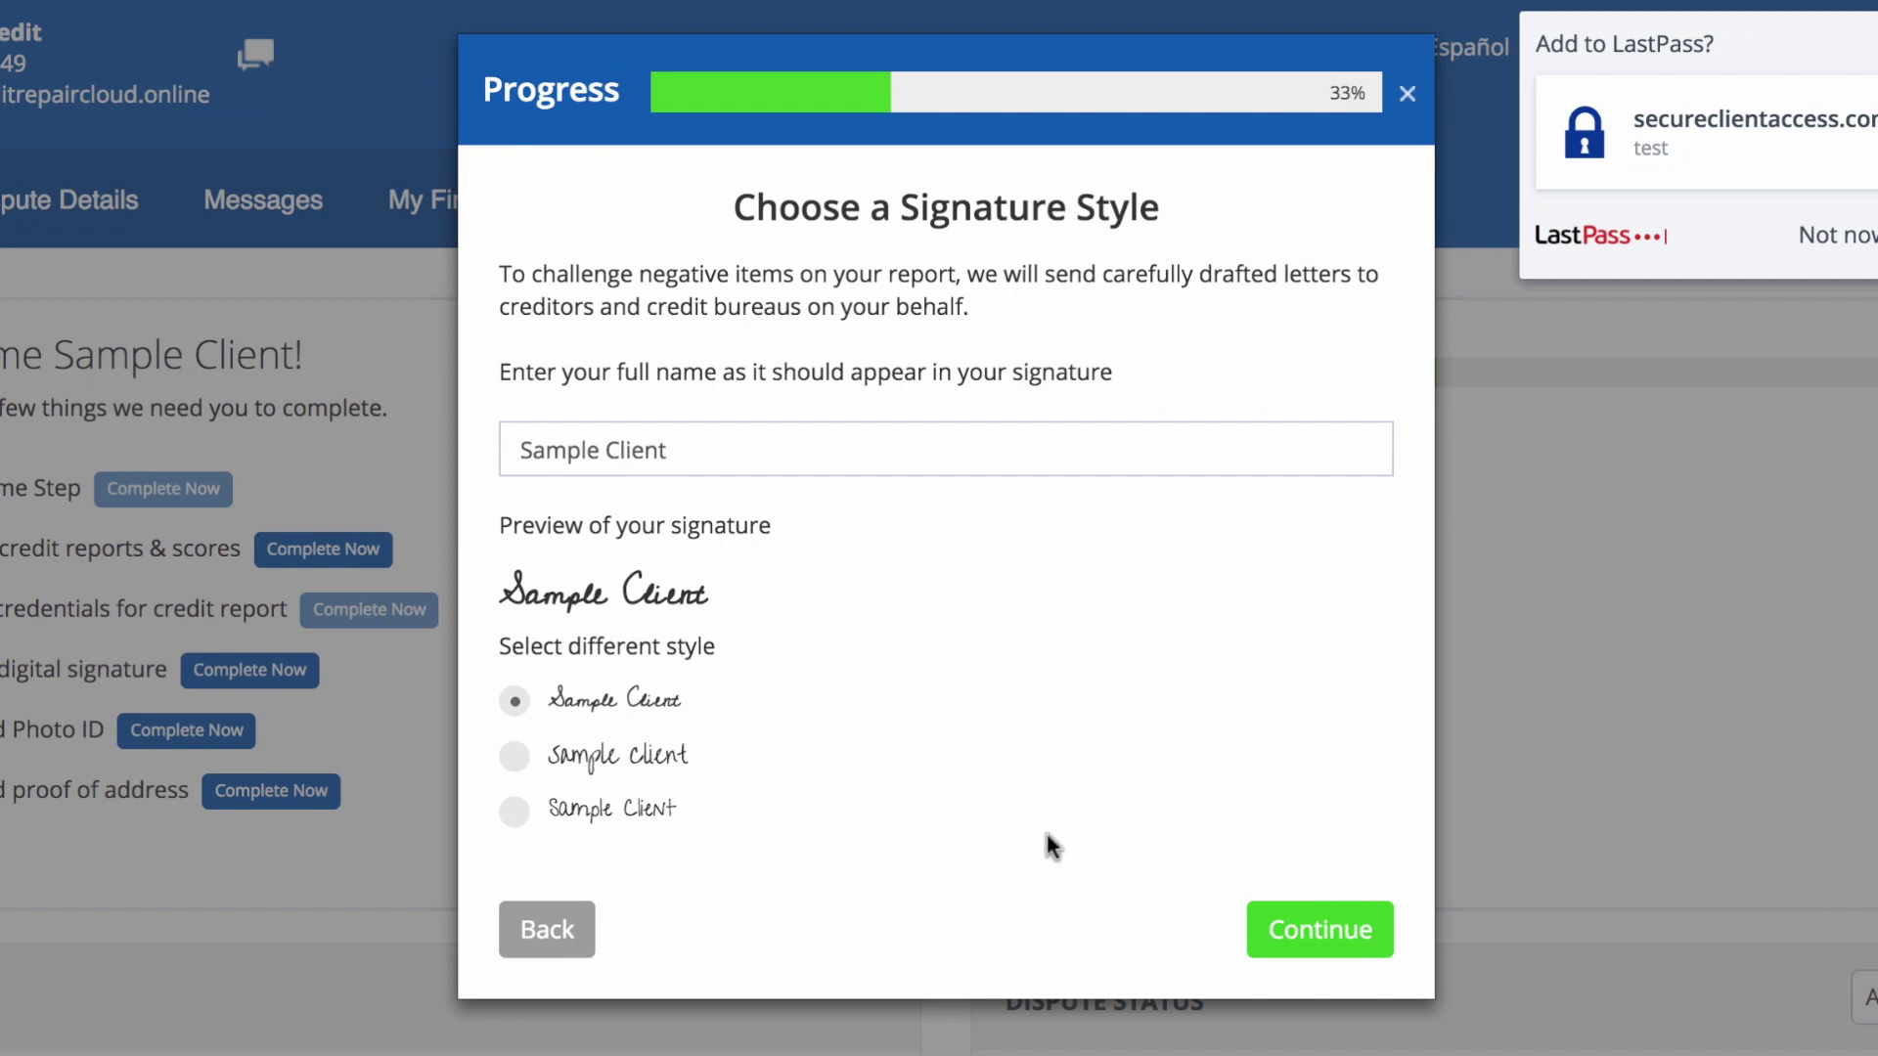
pyautogui.click(1342, 934)
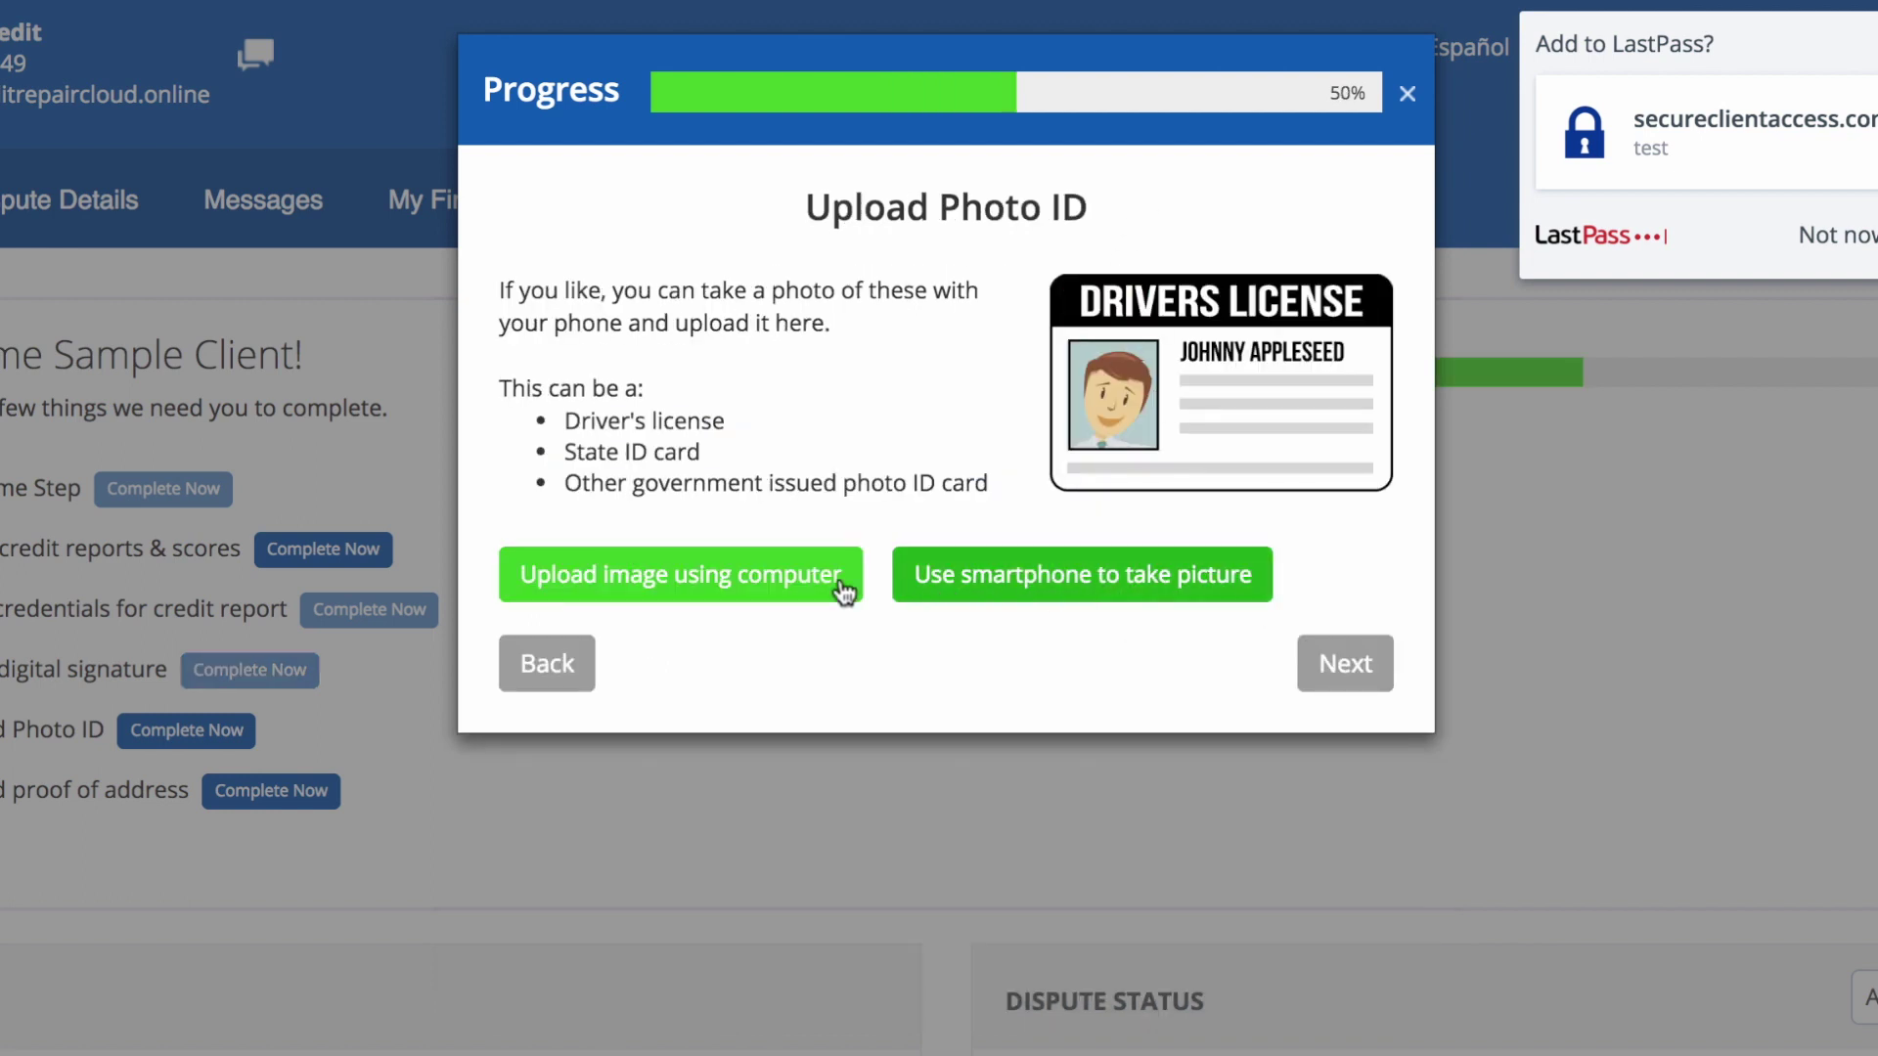
# Step: Step past Upload Photo ID and Upload Proof of Address to end the onboarding preview
pyautogui.click(1335, 660)
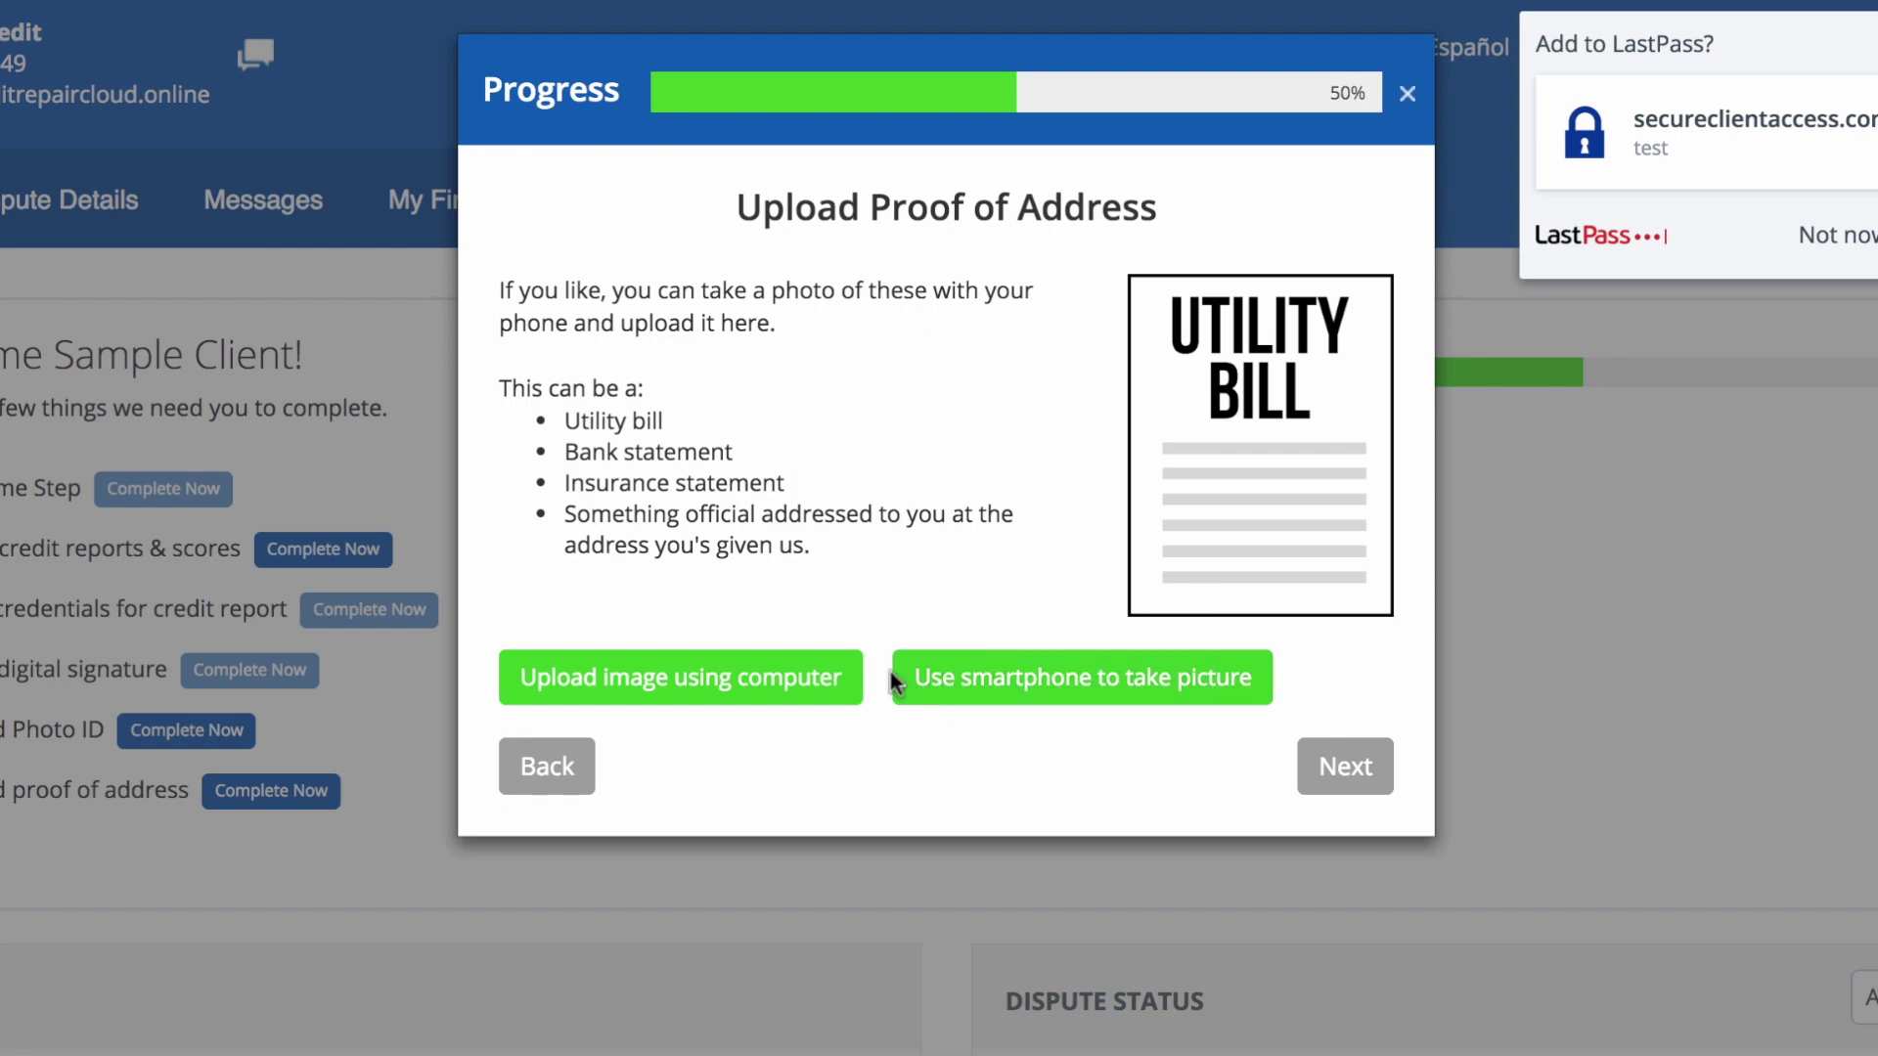
pyautogui.click(1326, 768)
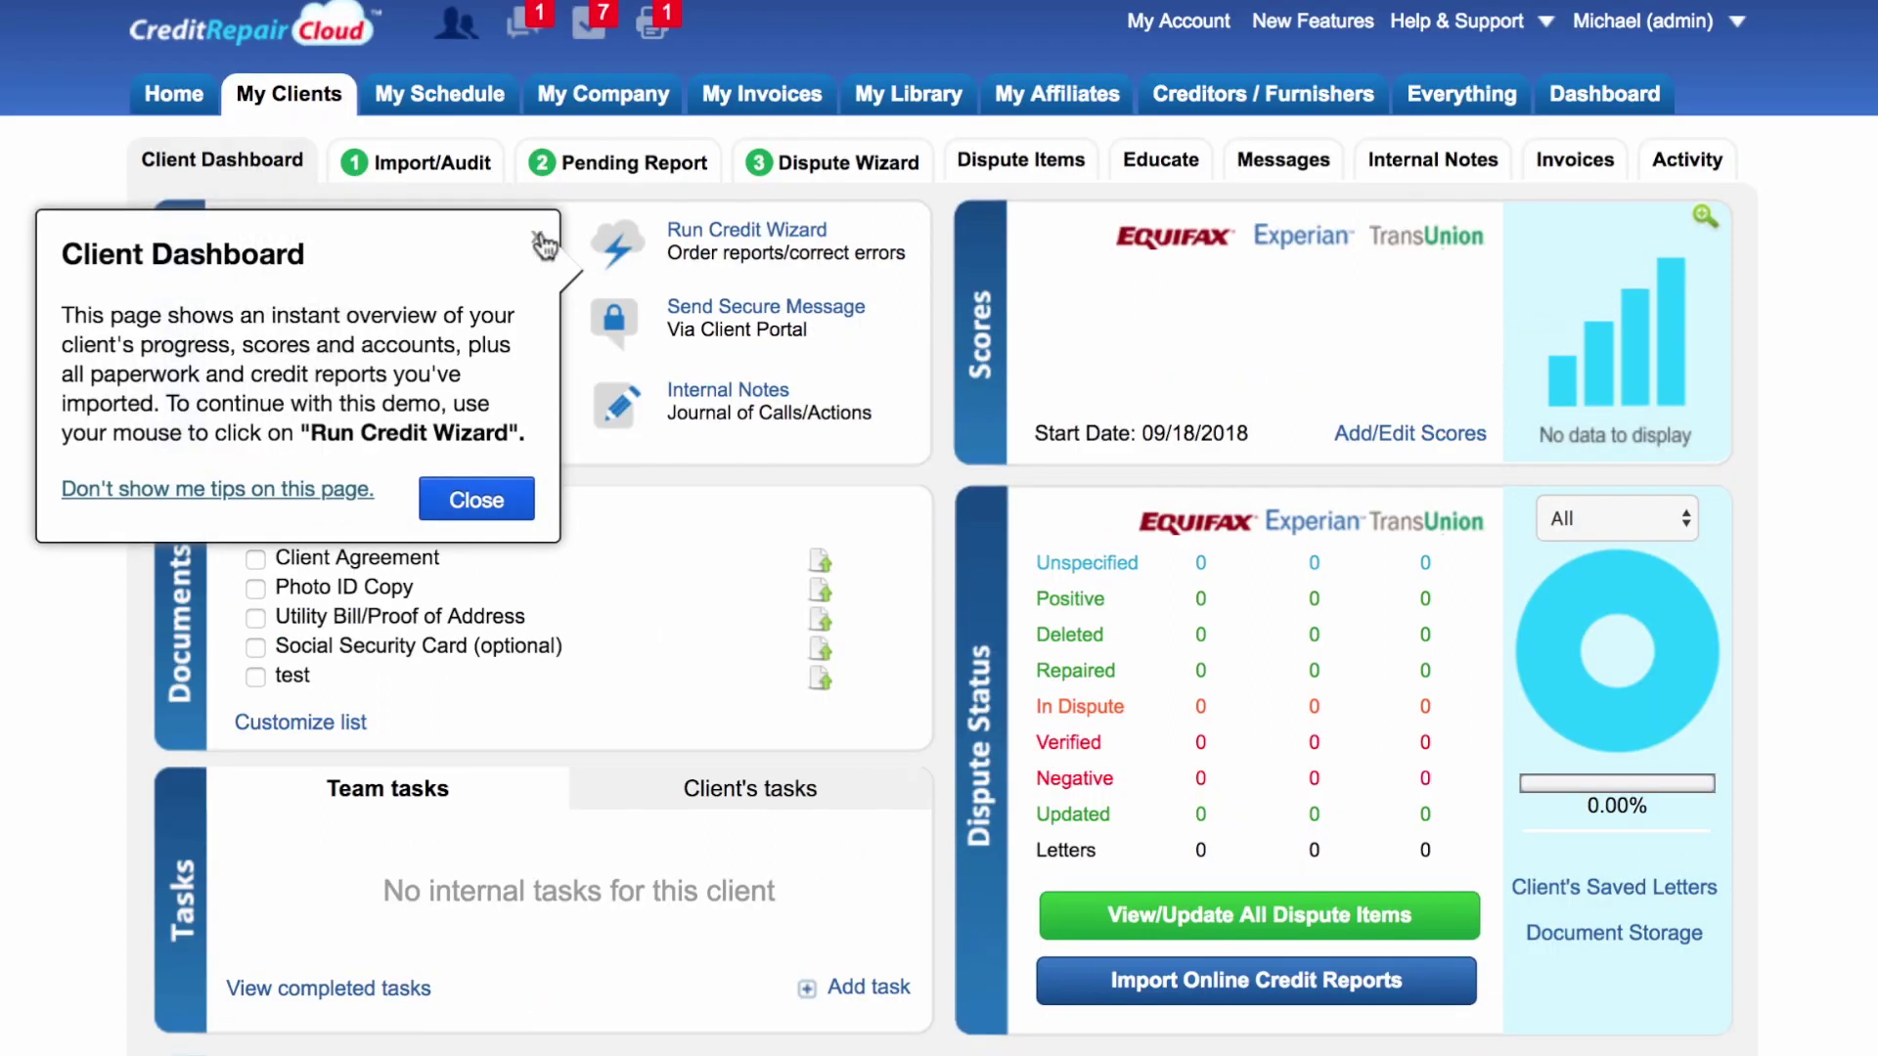
# Step: Close the Client Dashboard tip and switch the Tasks panel to the client's own tasks
pyautogui.click(540, 240)
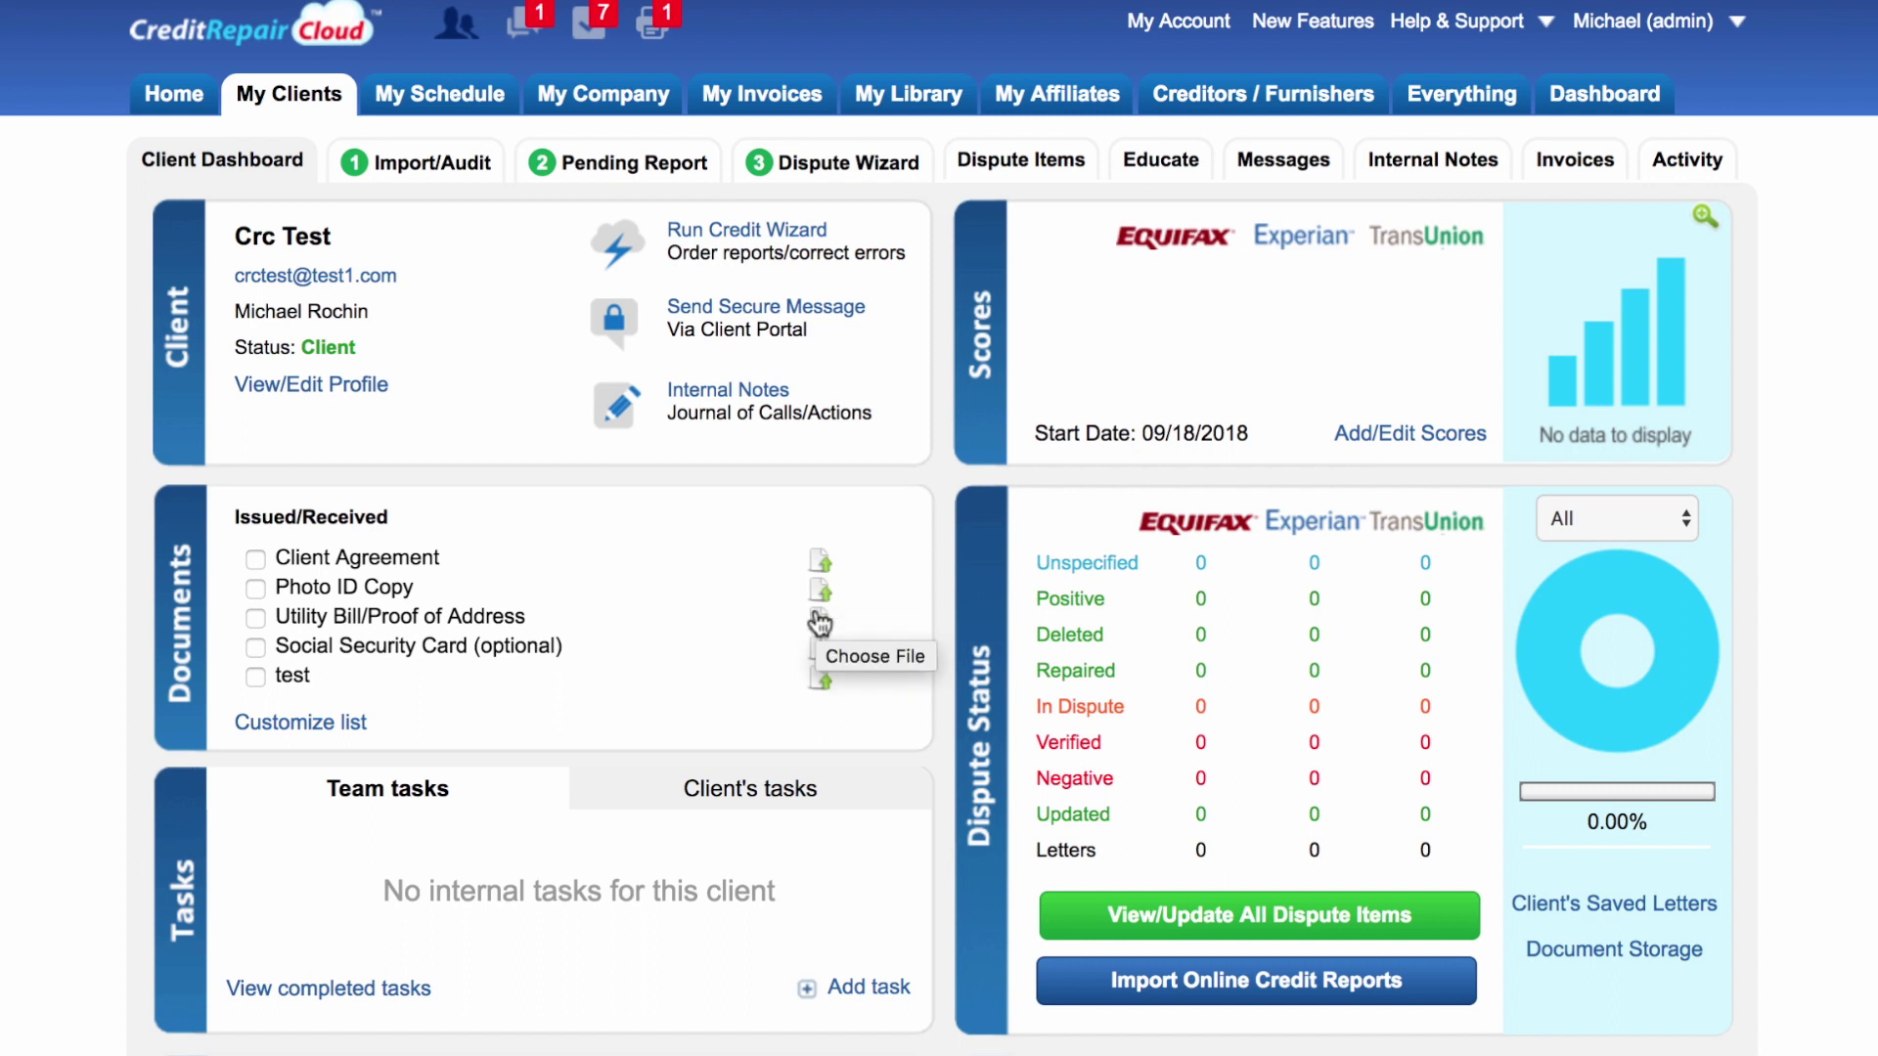
pyautogui.scroll(-5, 599, 812)
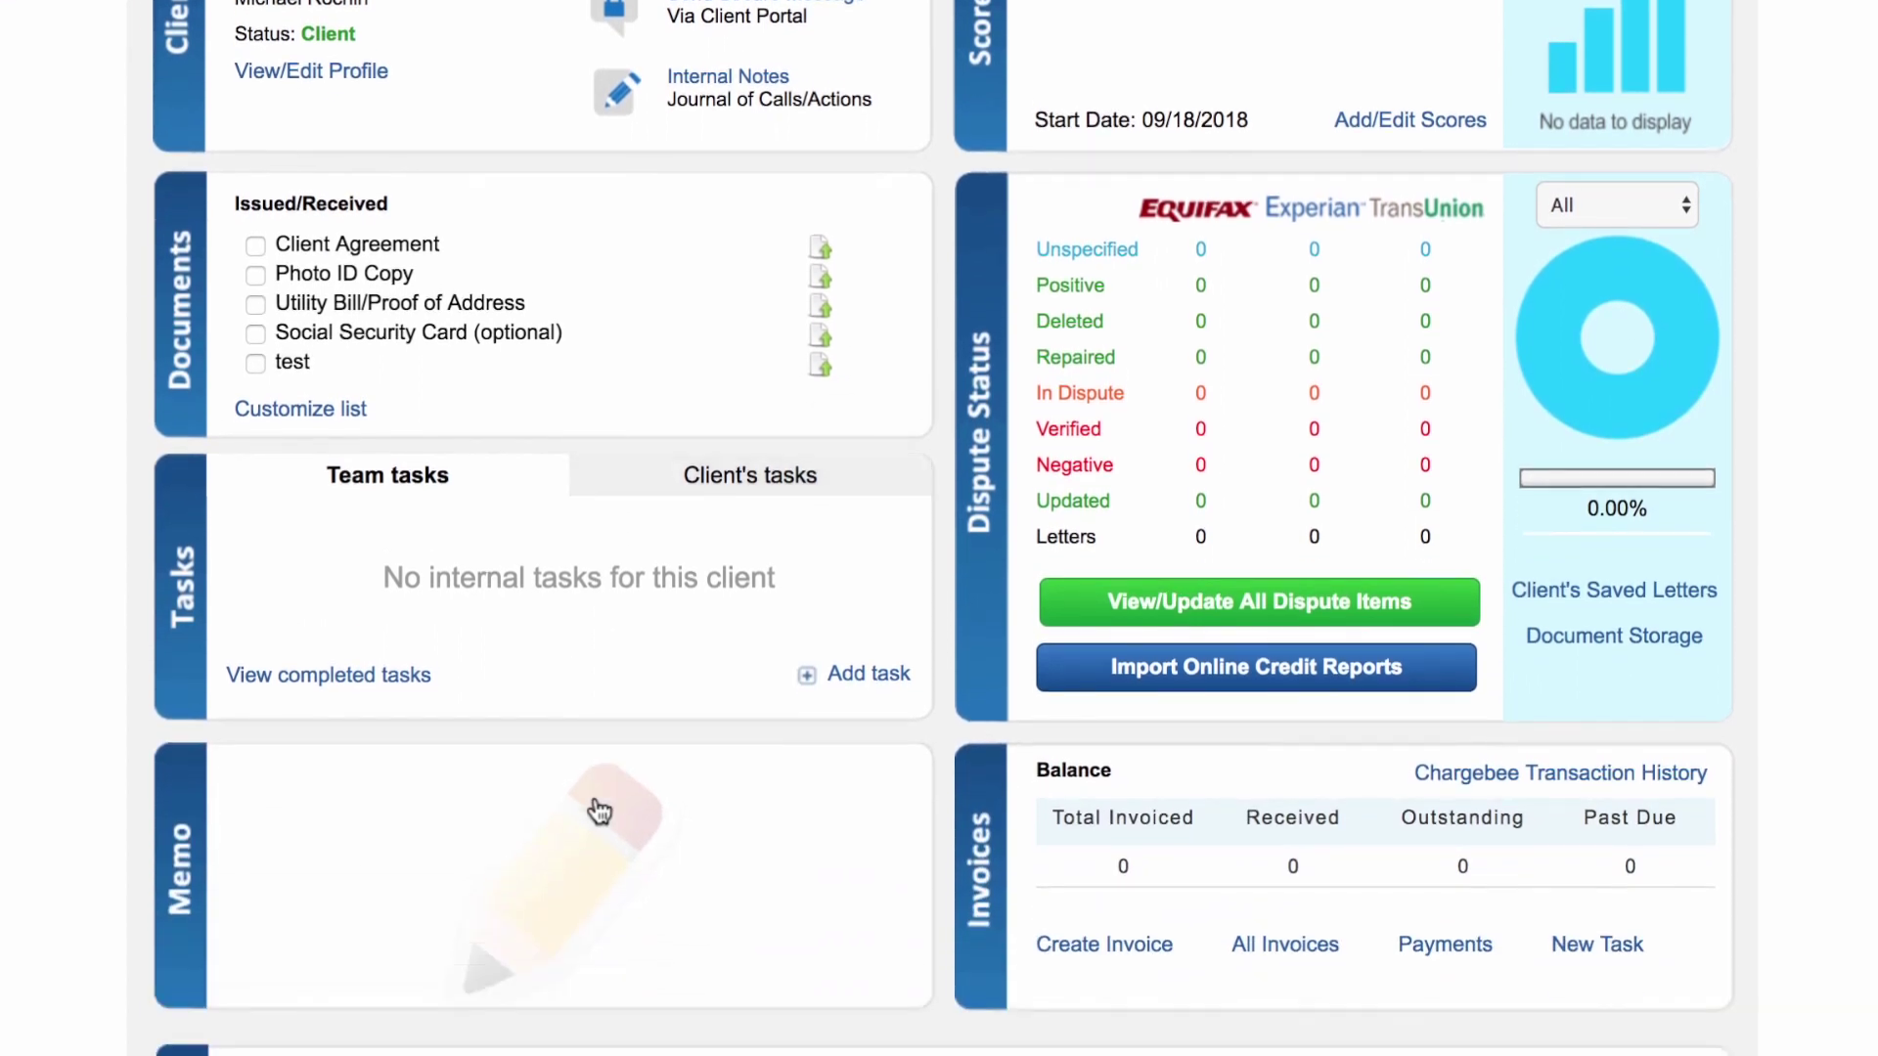
pyautogui.click(714, 485)
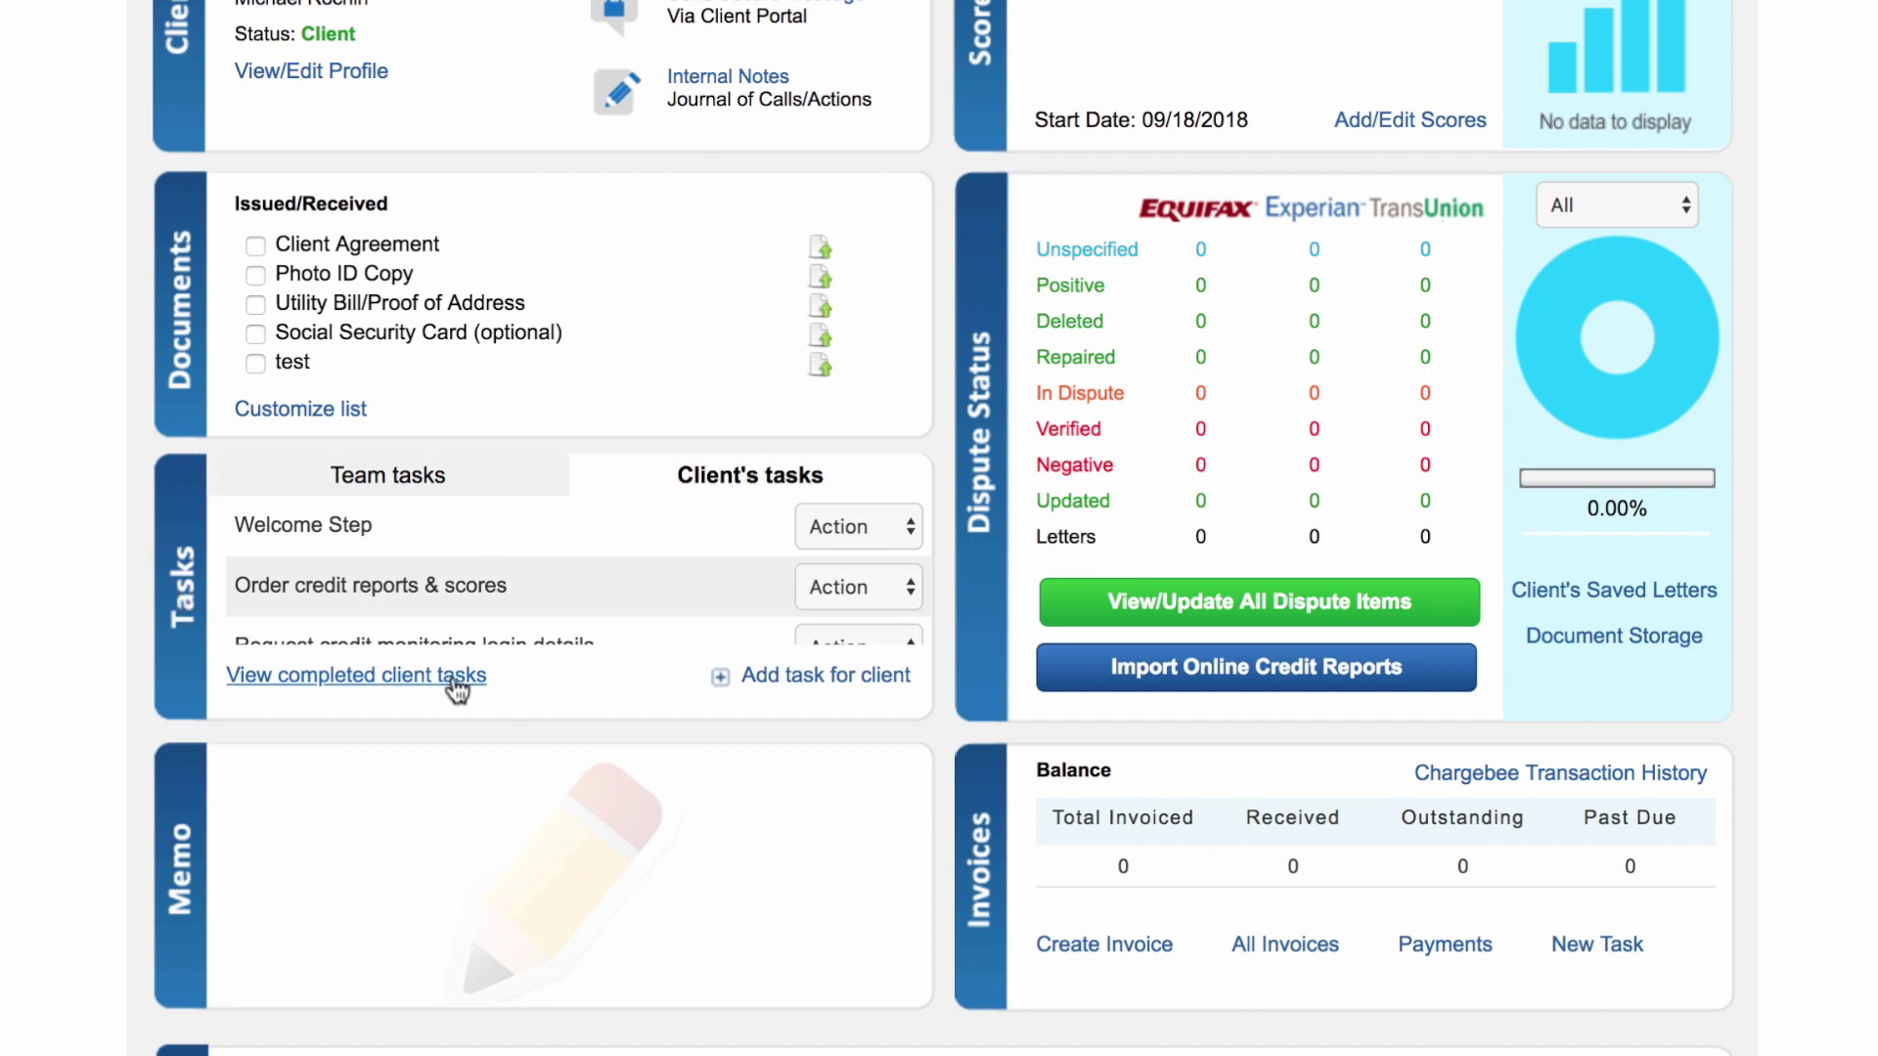
# Step: Review the client's tasks, from Welcome Step through Upload Photo ID and Upload Proof of Address
pyautogui.scroll(-5, 534, 581)
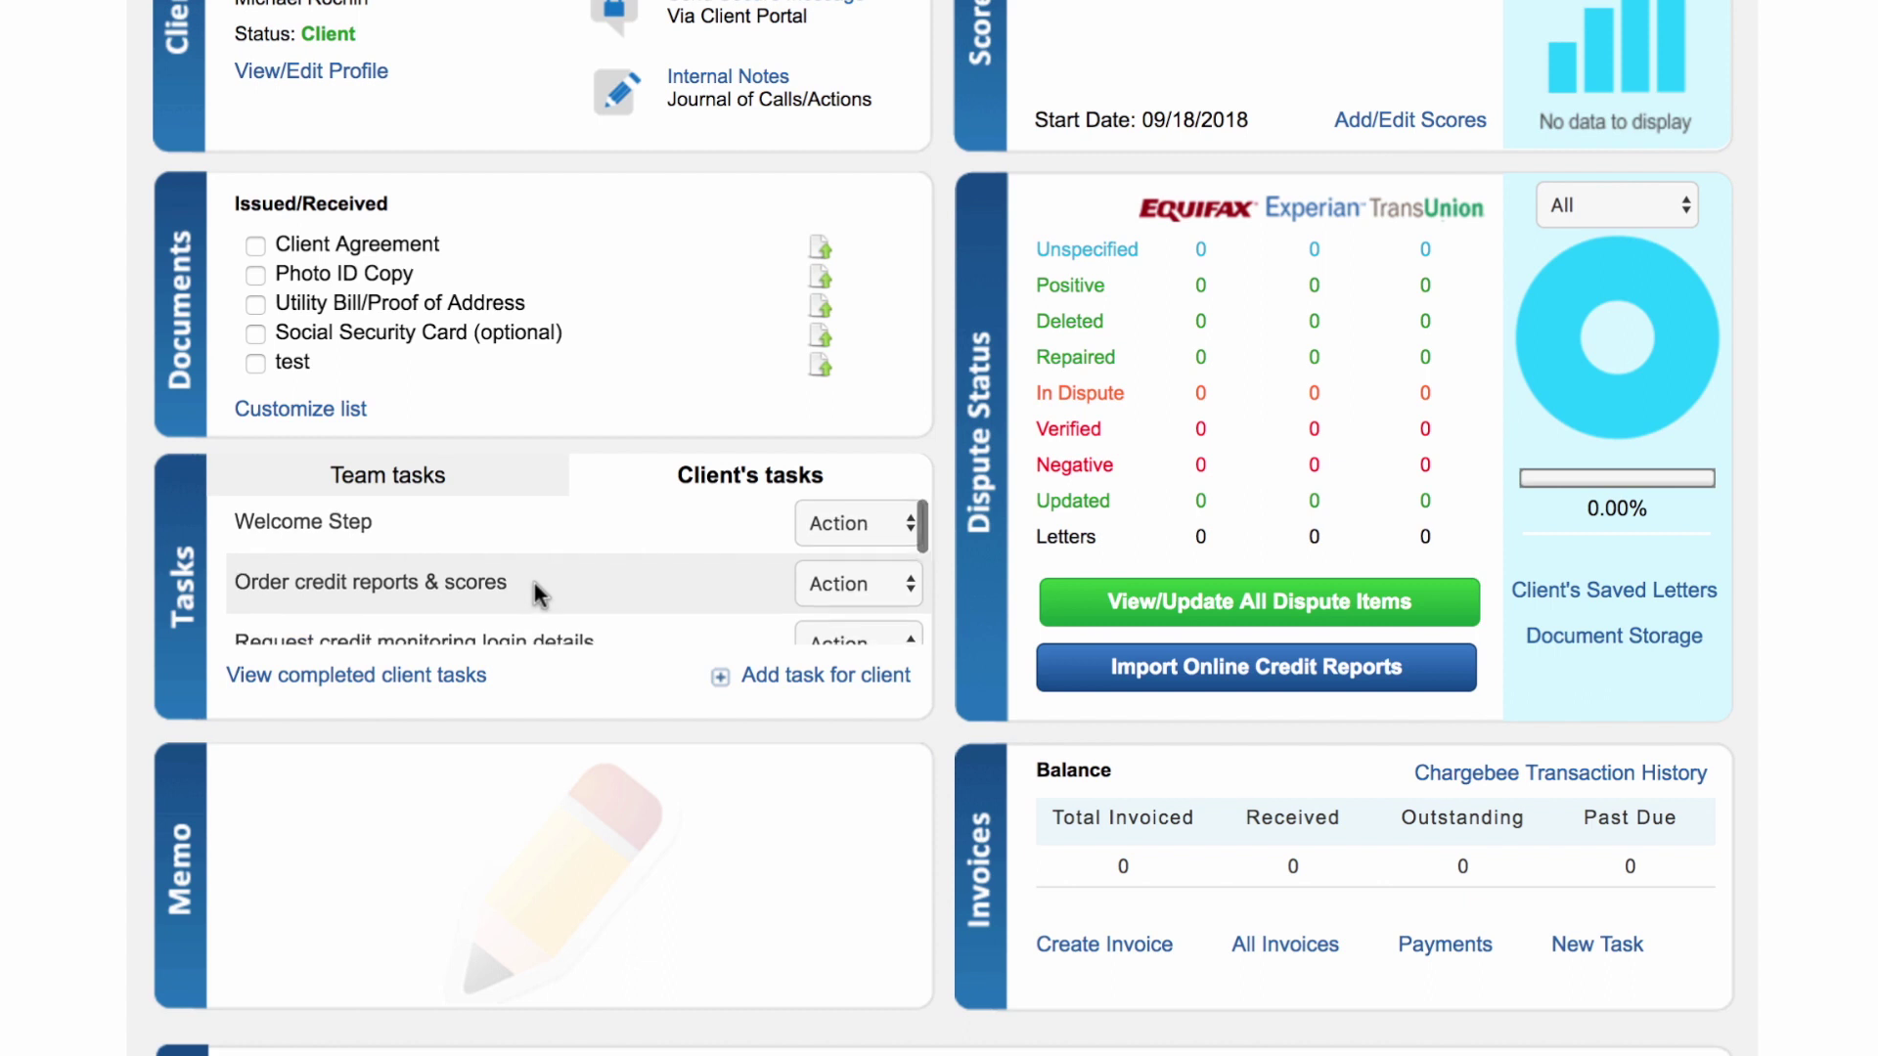
pyautogui.scroll(5, 534, 581)
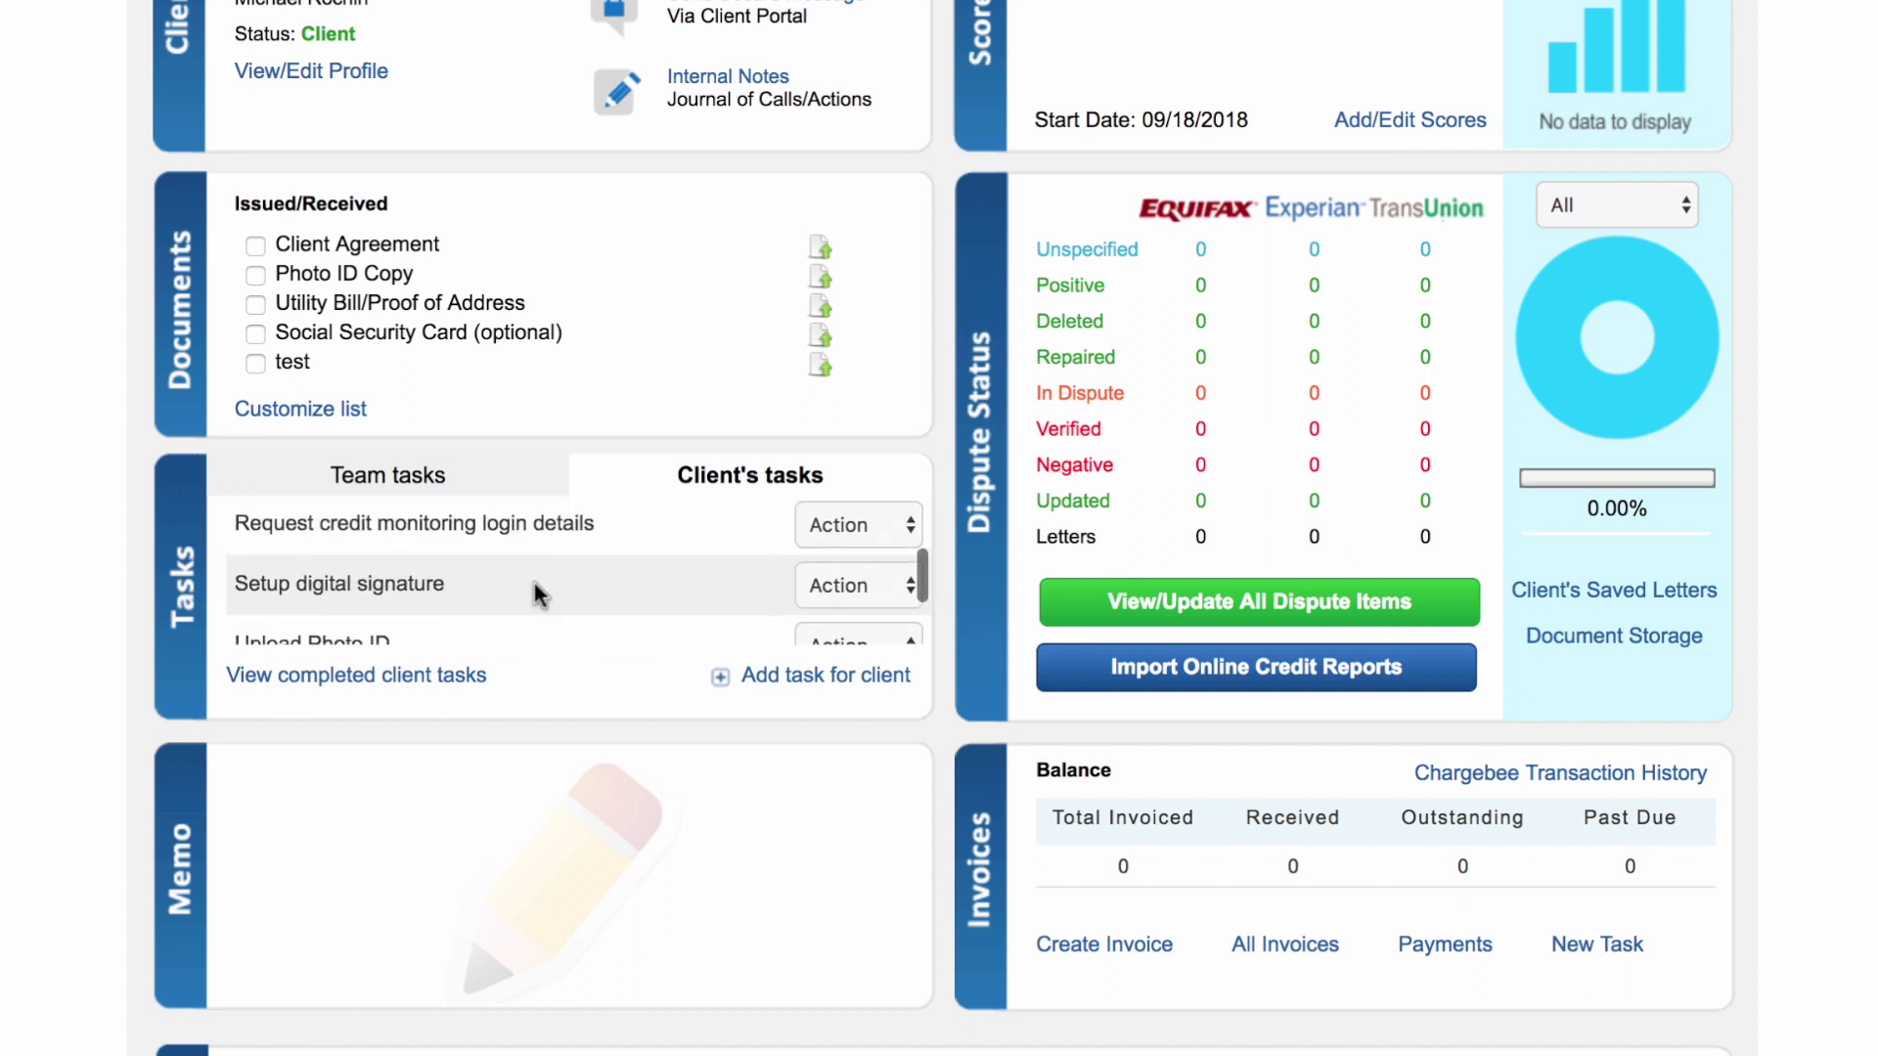
pyautogui.scroll(-5, 534, 582)
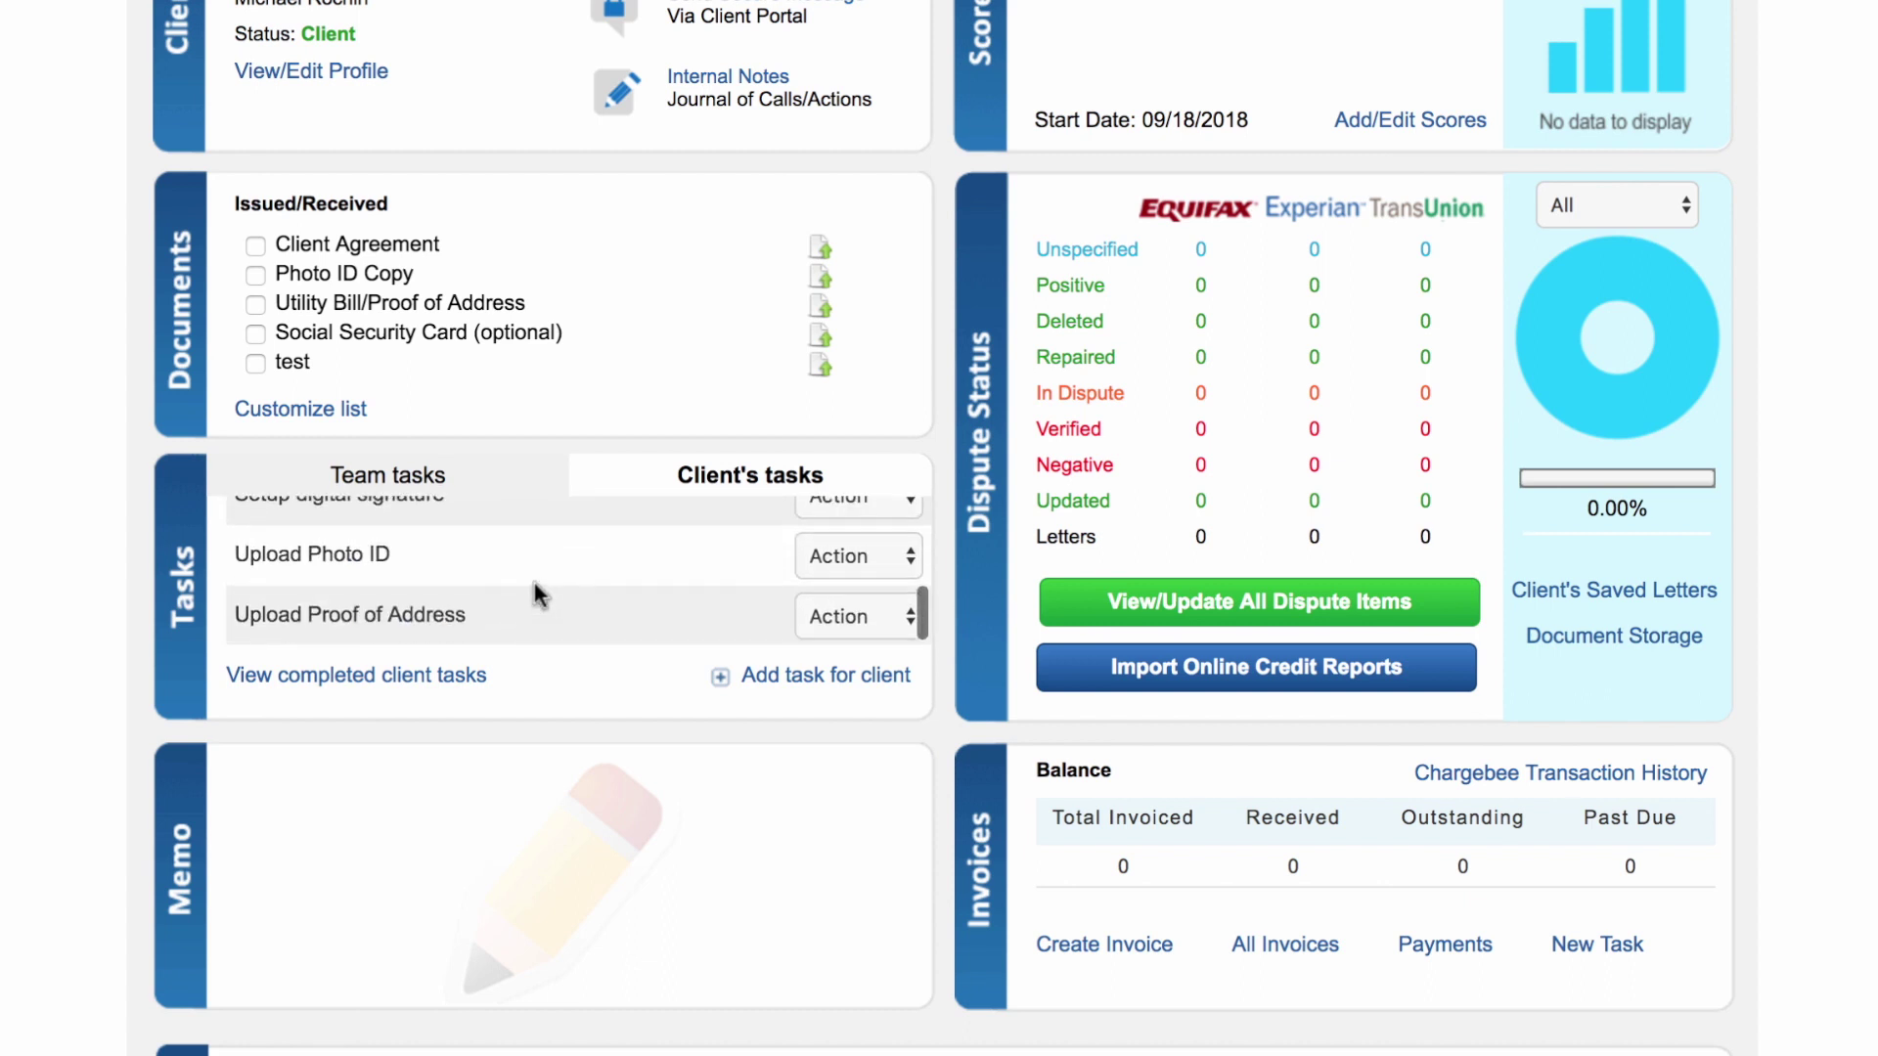
pyautogui.scroll(5, 536, 594)
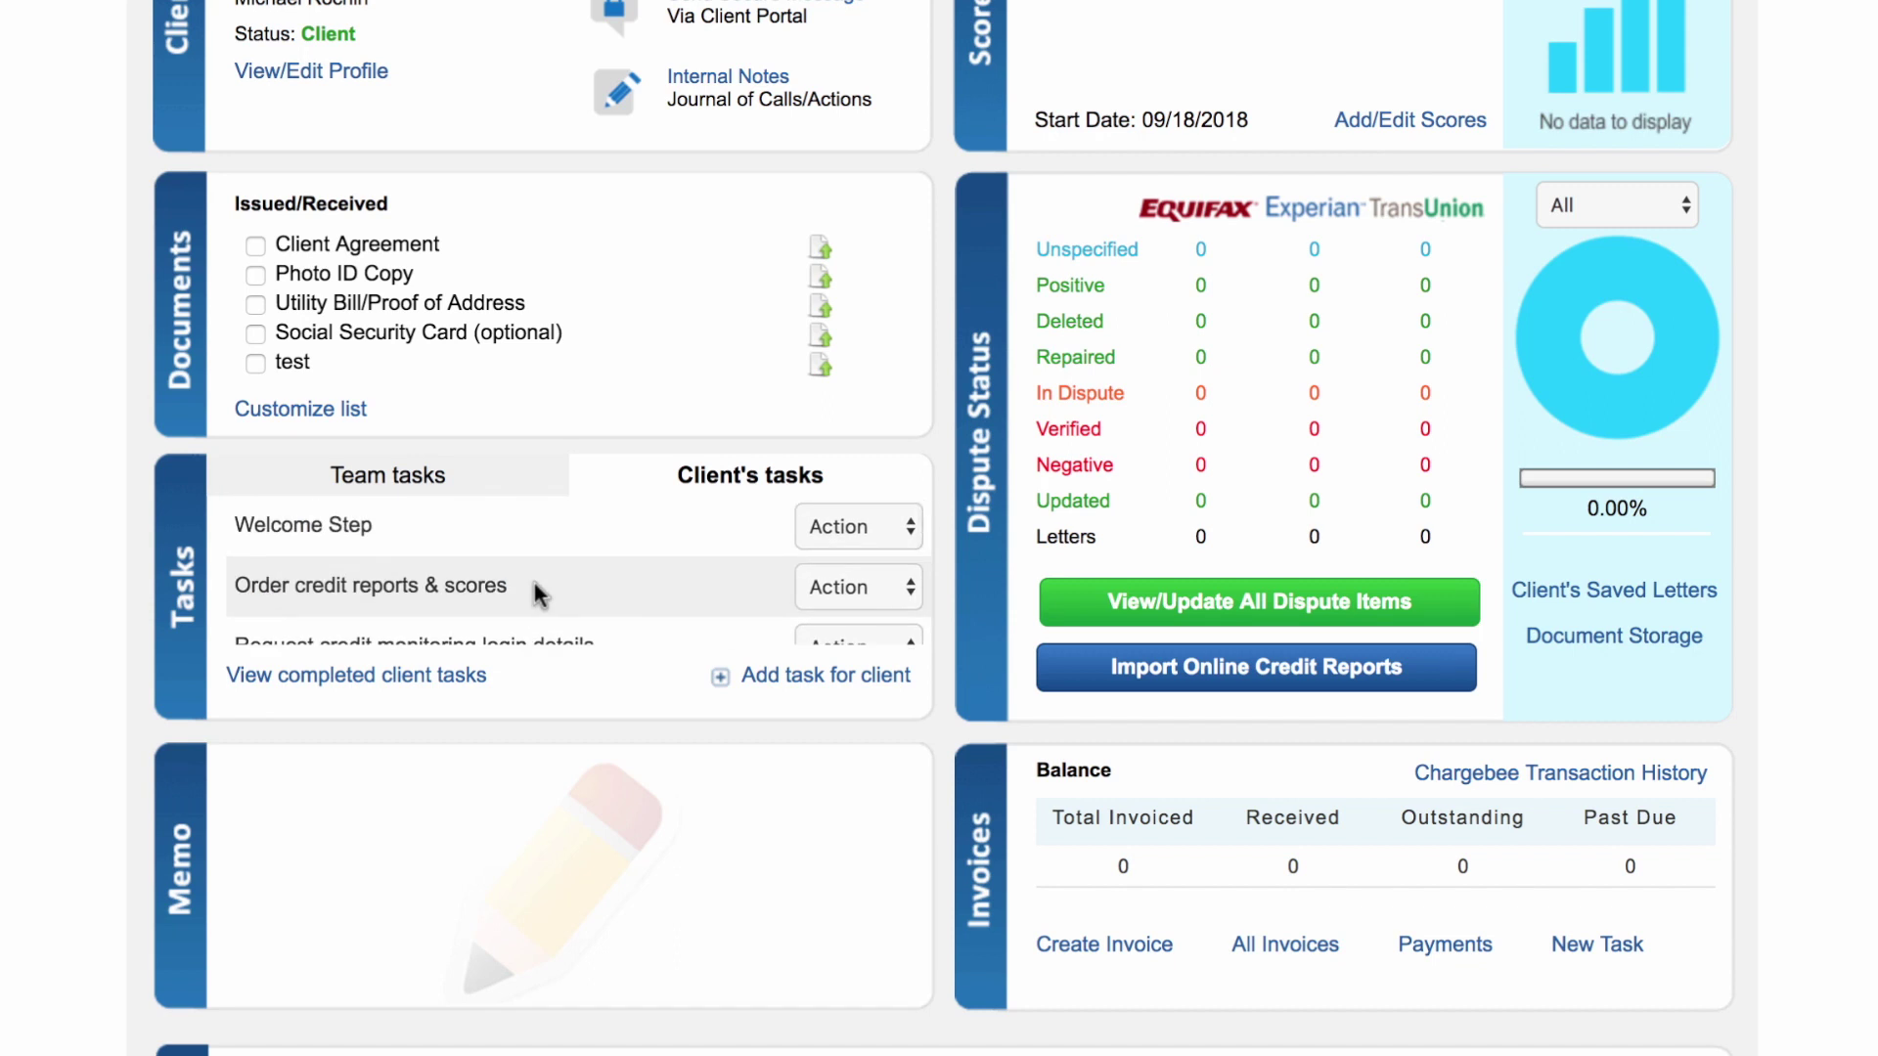
pyautogui.scroll(-5, 534, 585)
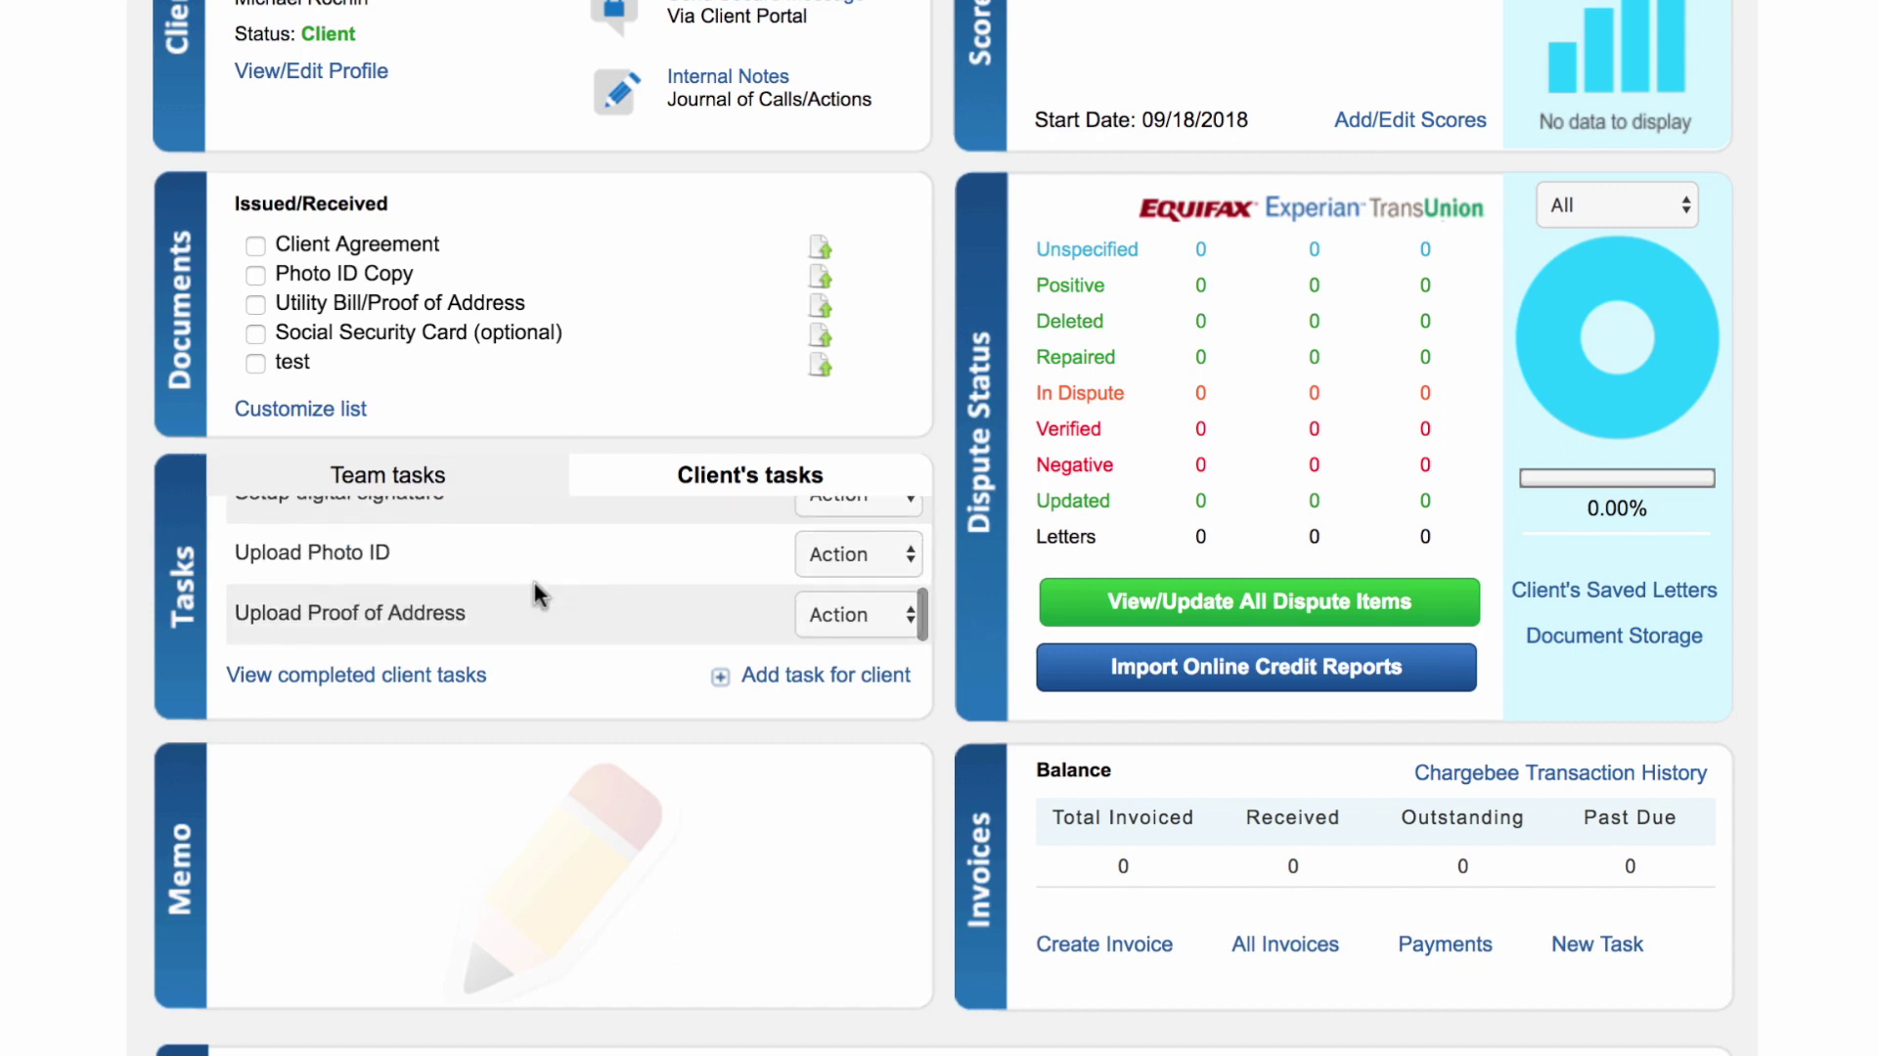
pyautogui.scroll(3, 96, 610)
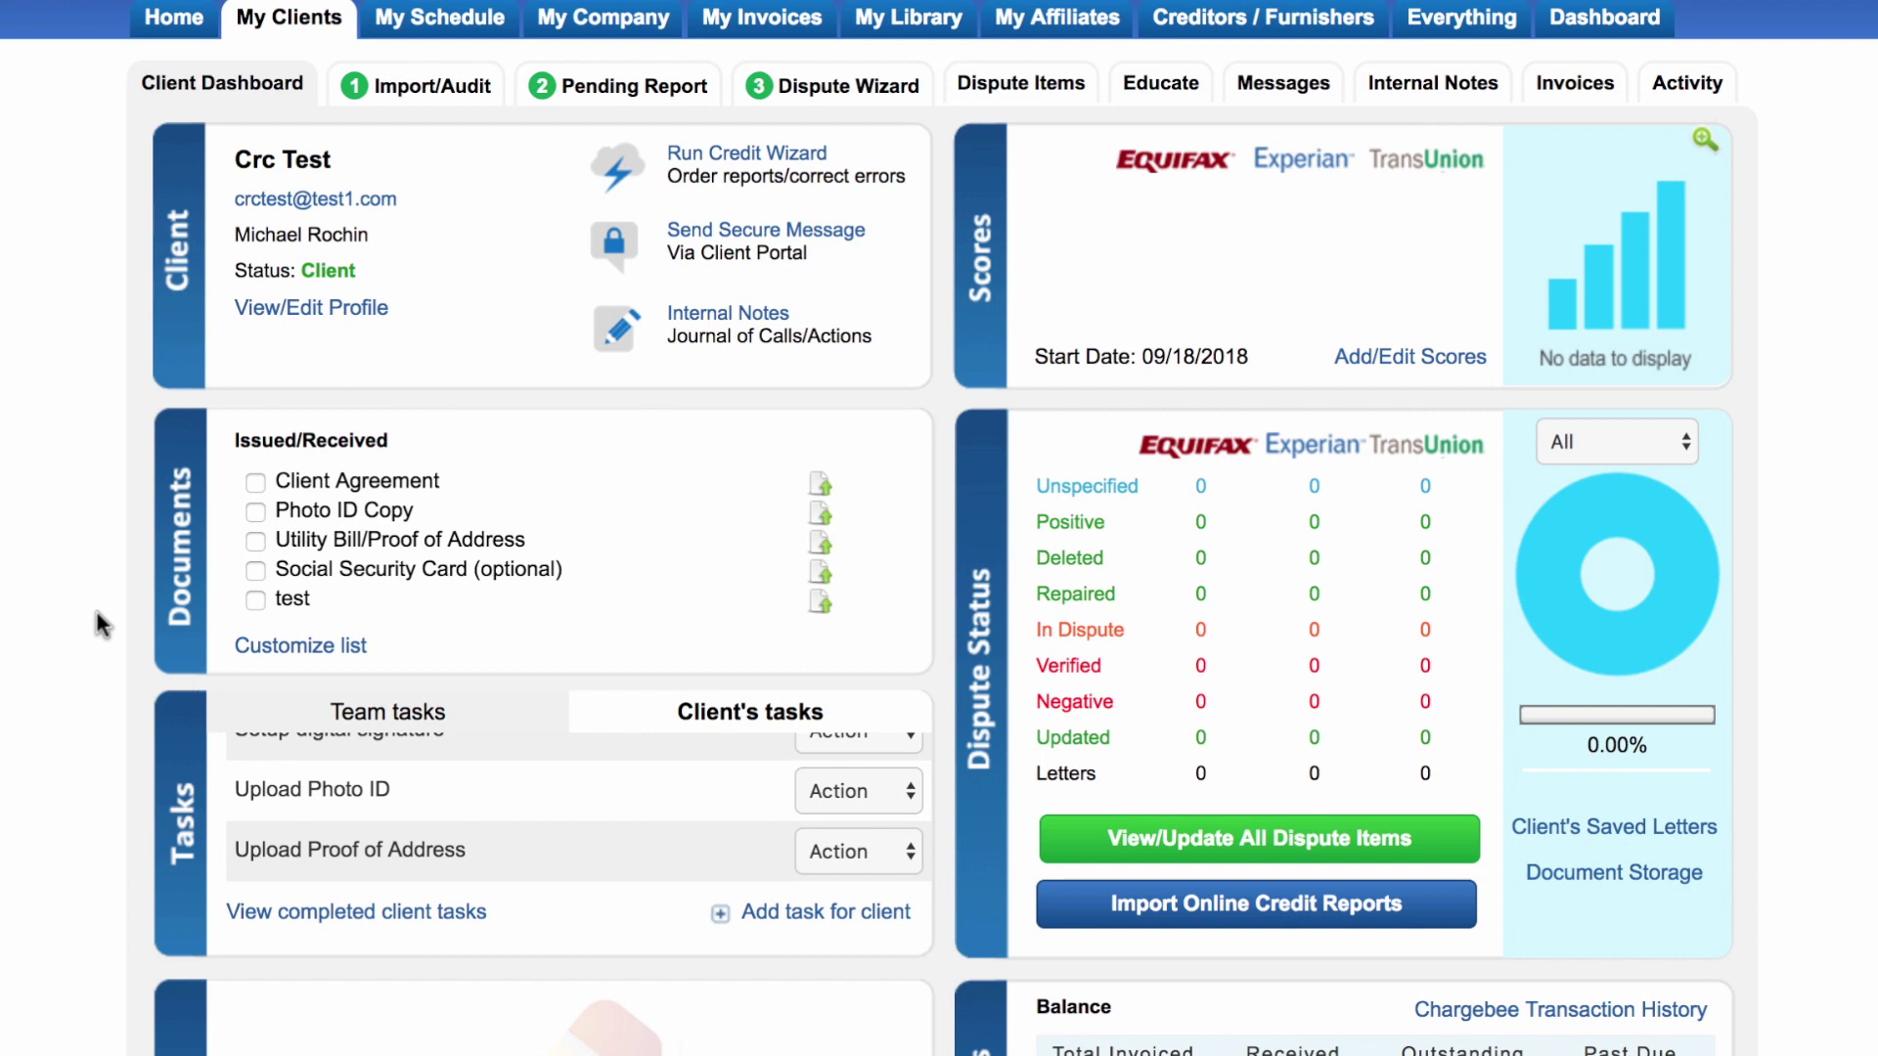